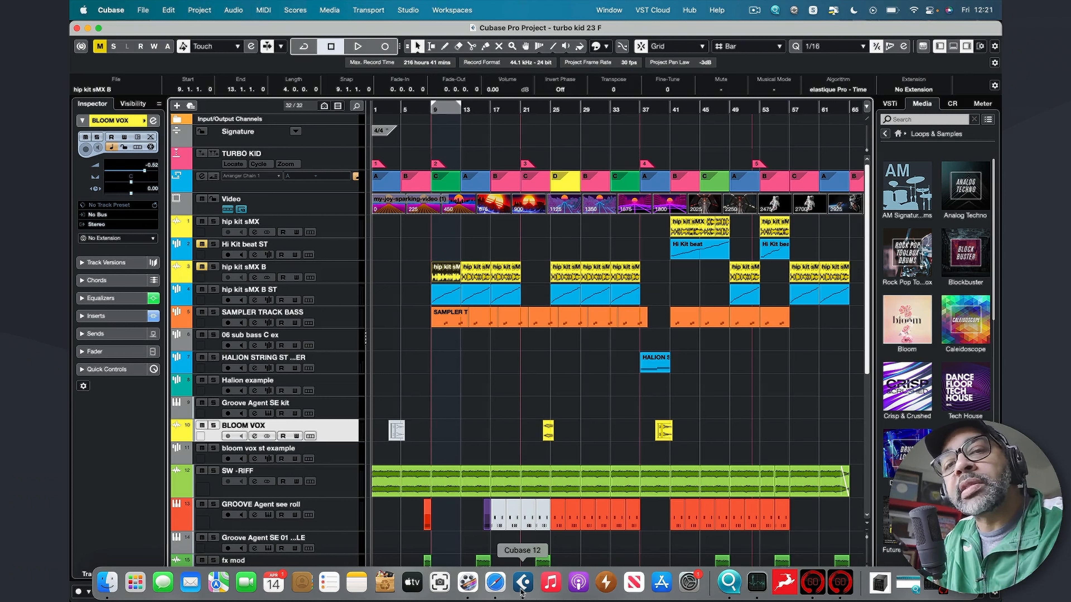
Step: Play the project from the start and examine the arrangement and all its tracks while it runs, ending with playback stopped
key(space)
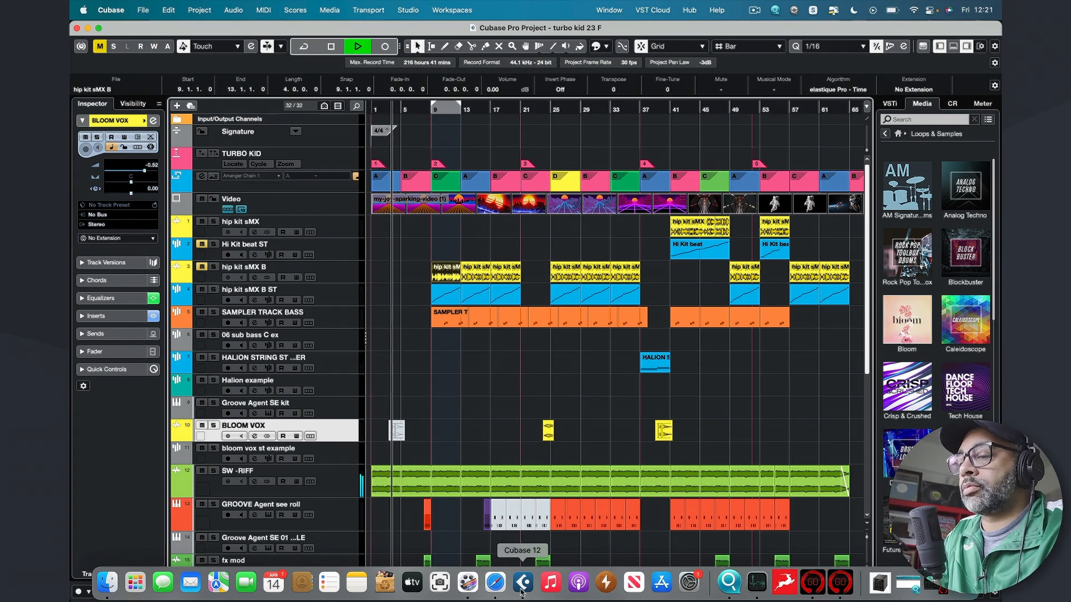
key(g)
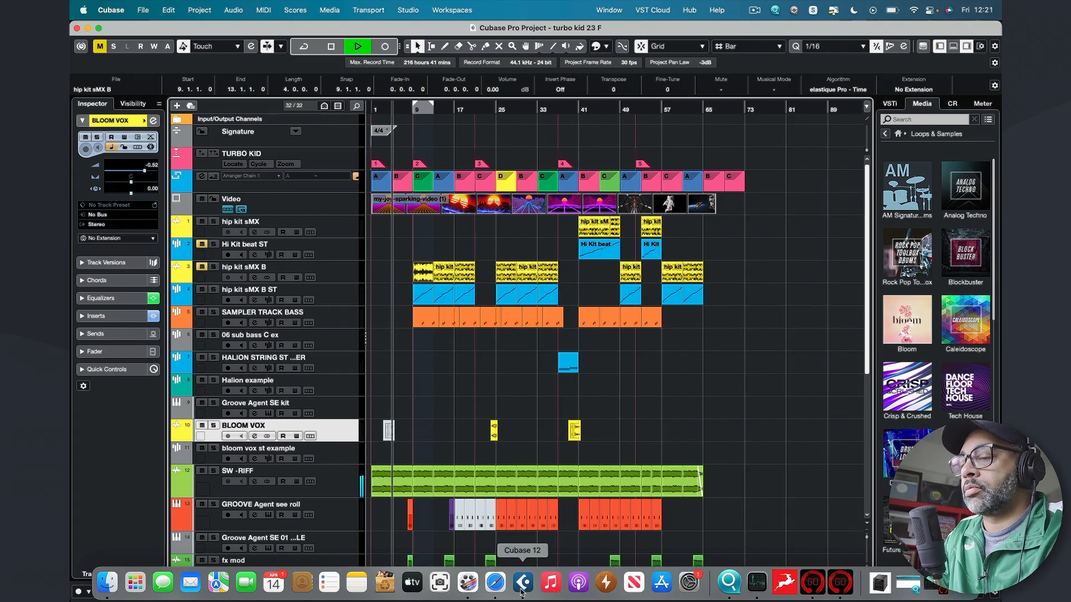
key(h)
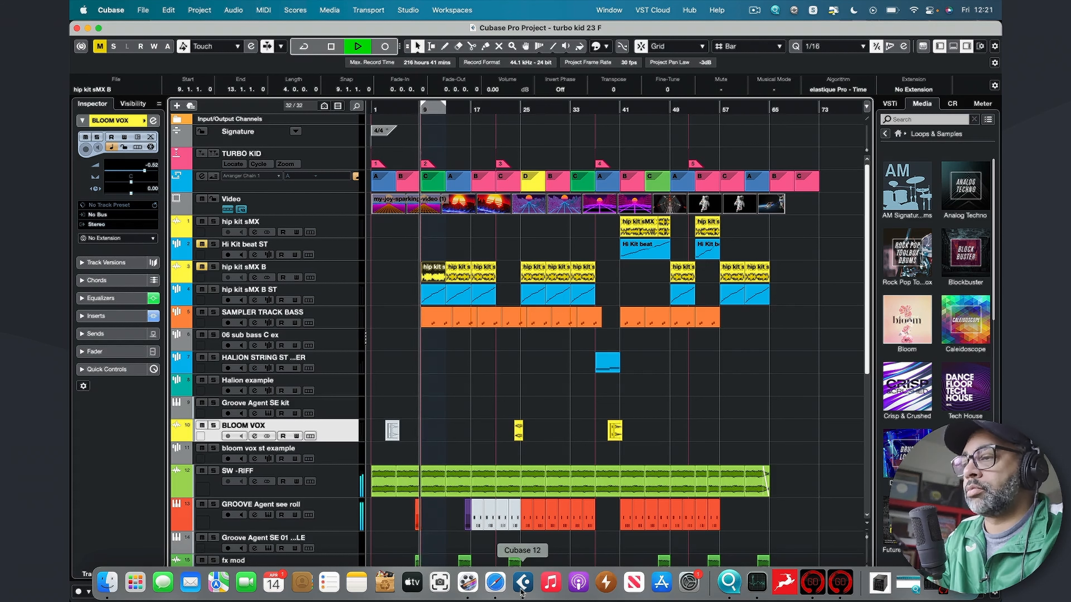
scroll(770, 414, down, 8)
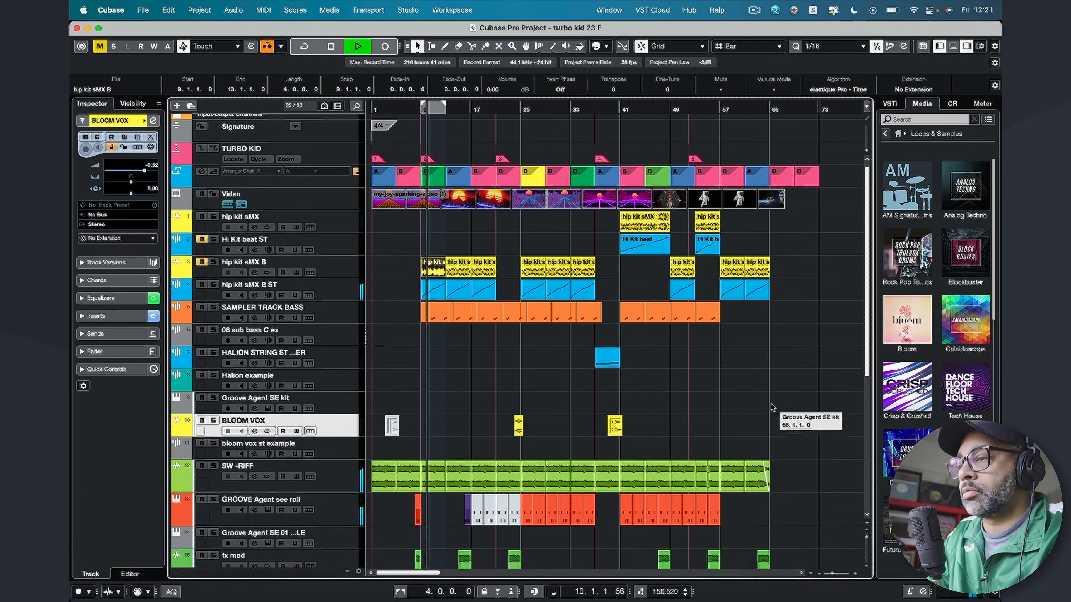
scroll(773, 407, down, 1)
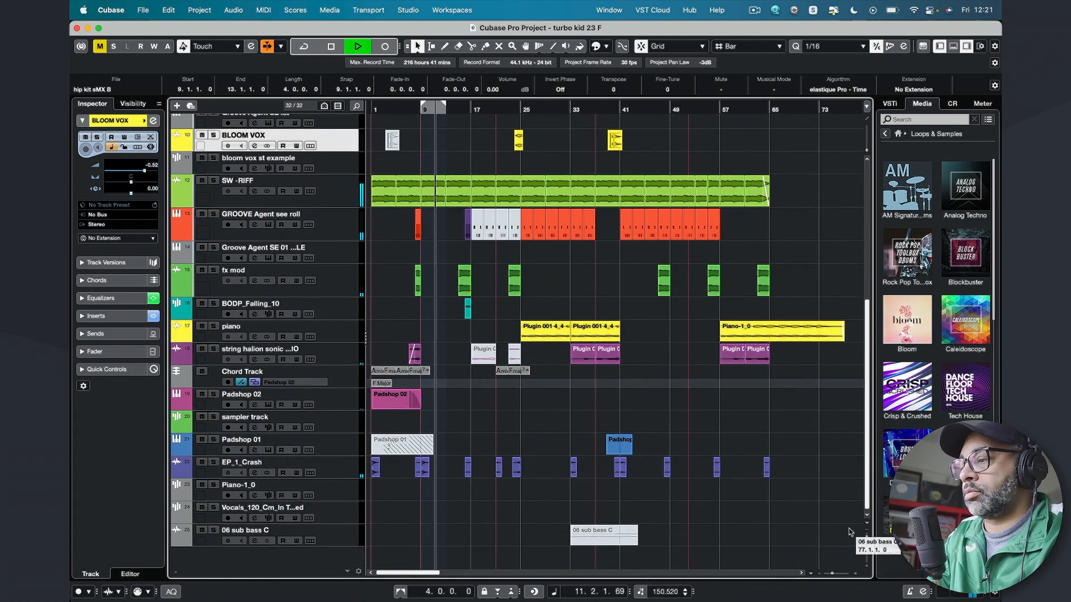
click(868, 533)
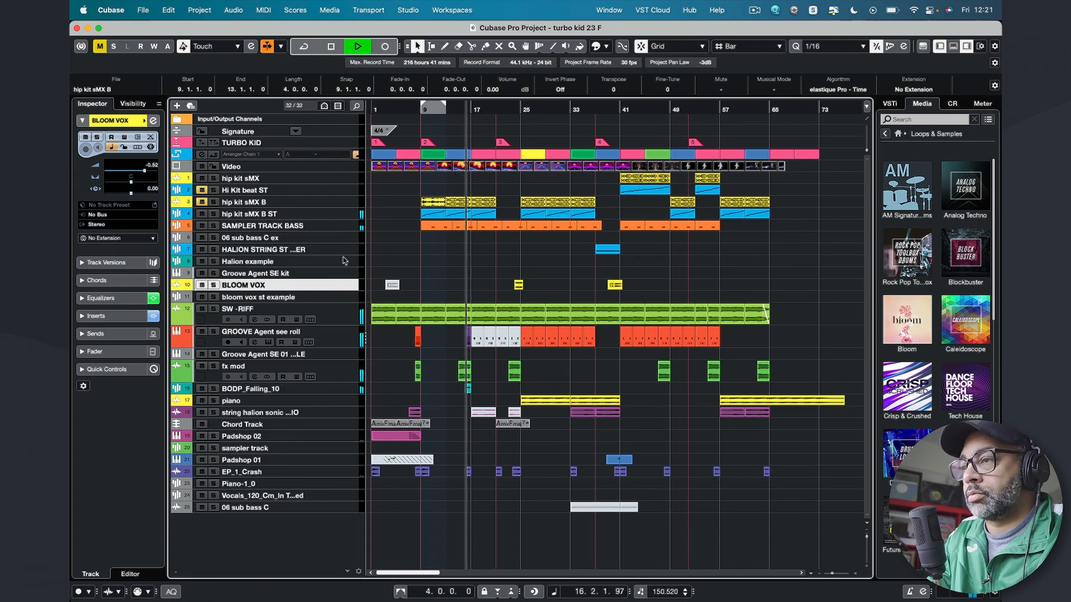
click(867, 567)
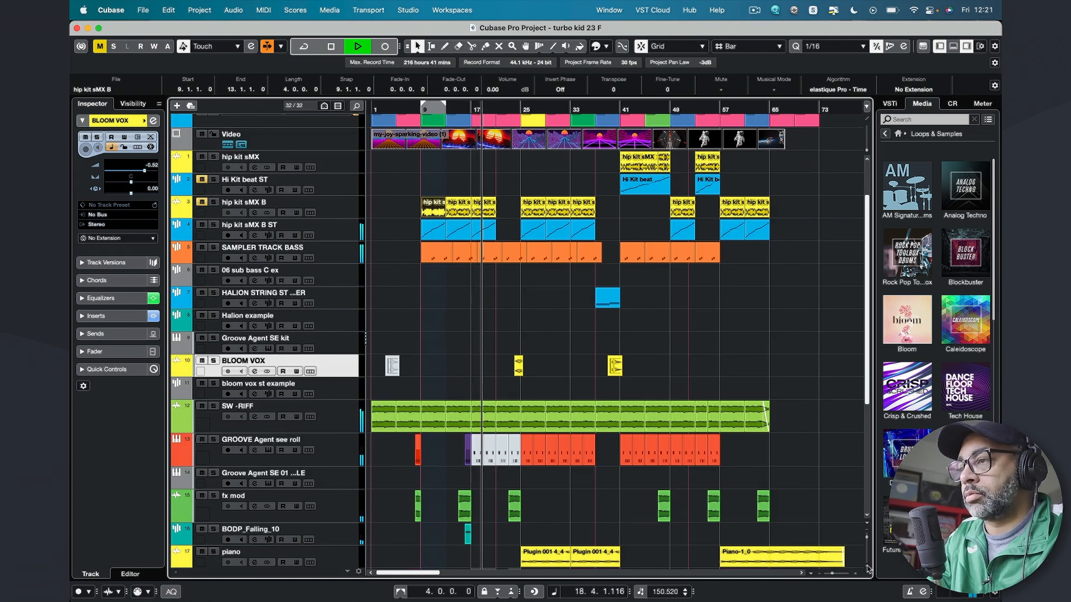
key(h)
key(h)
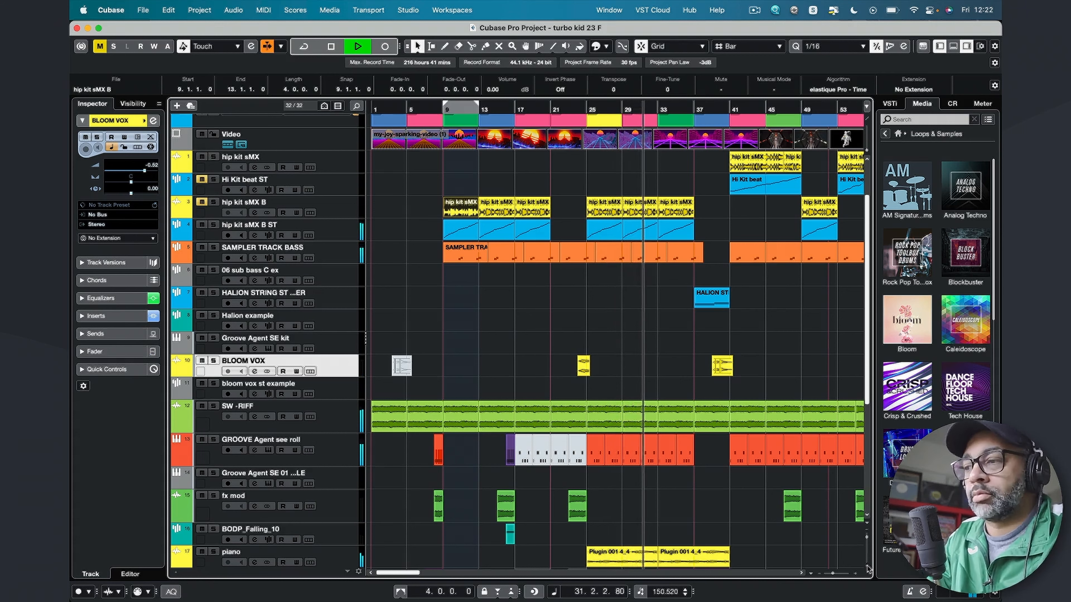
scroll(716, 494, down, 8)
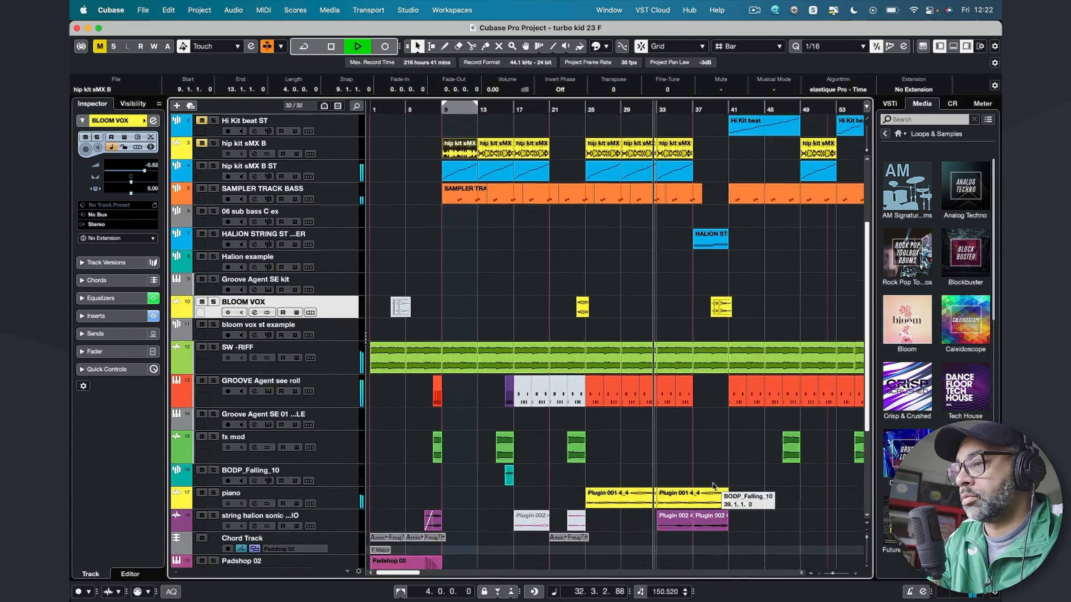
scroll(713, 487, down, 1)
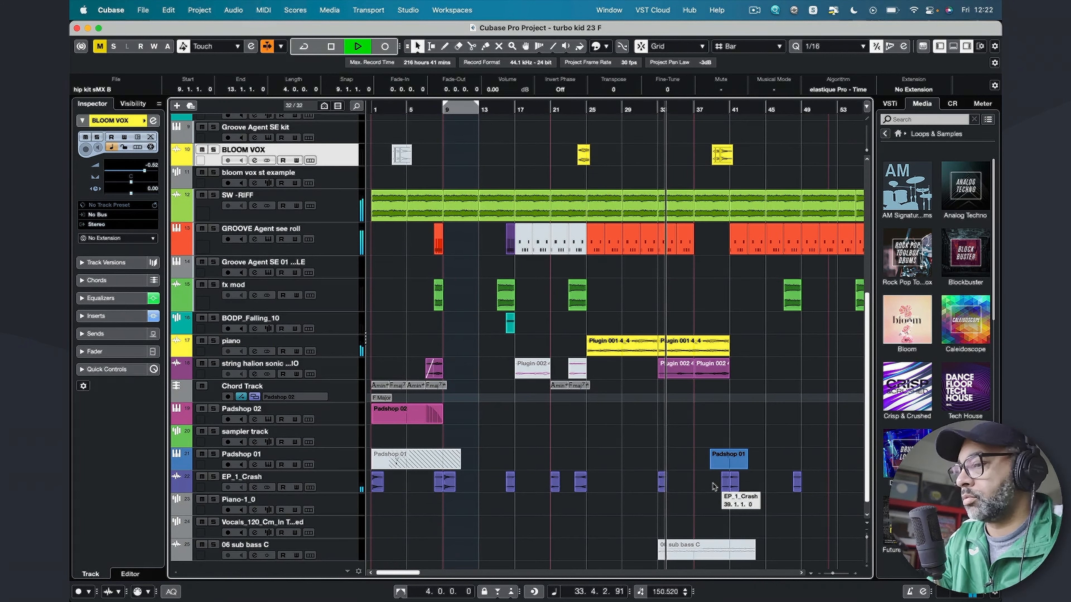
scroll(712, 486, up, 9)
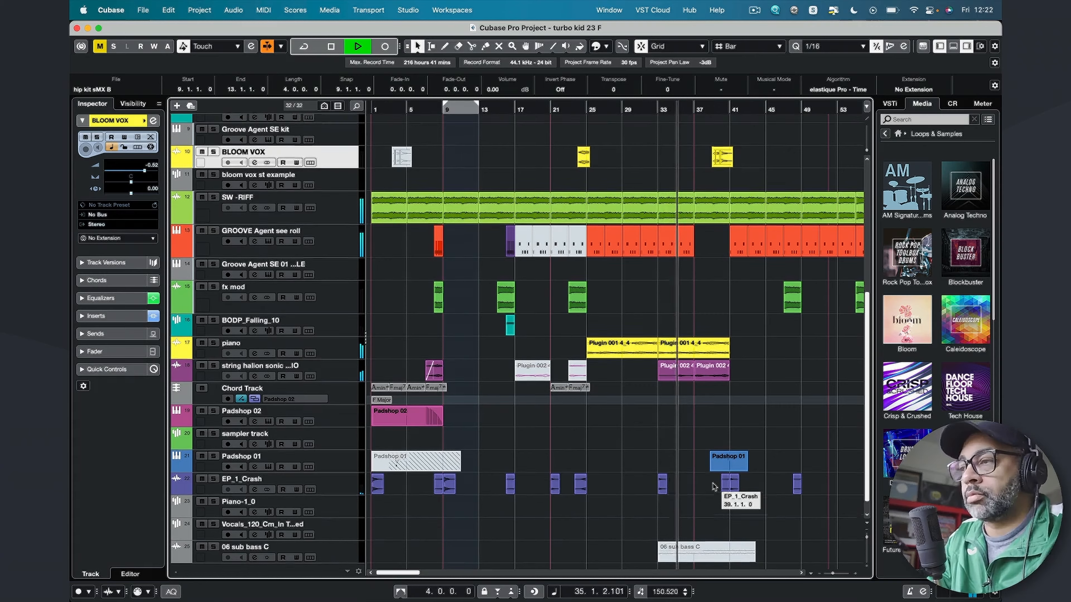
scroll(714, 486, up, 4)
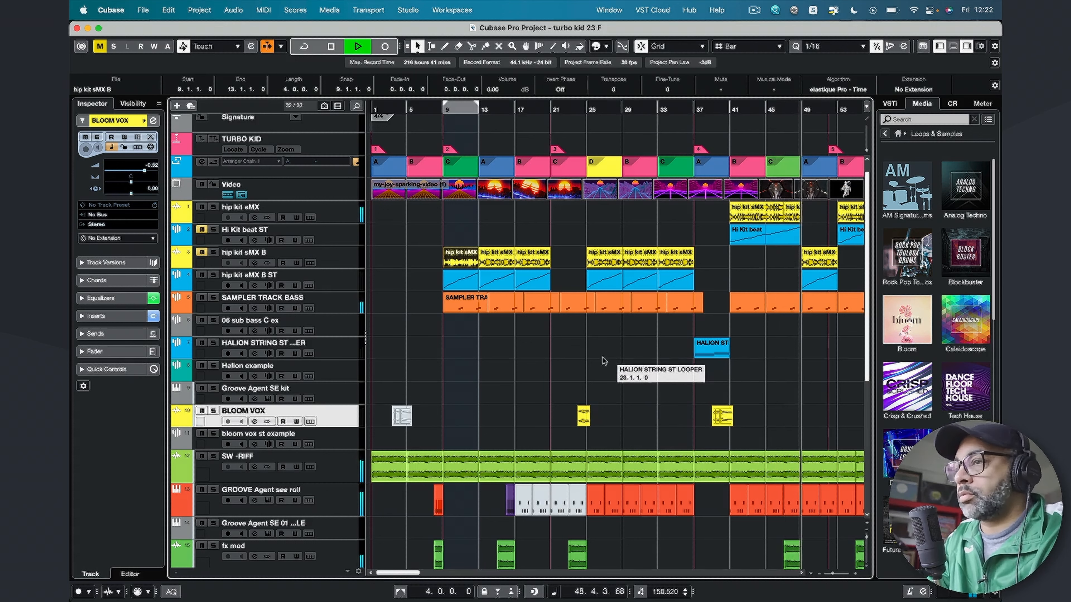
key(space)
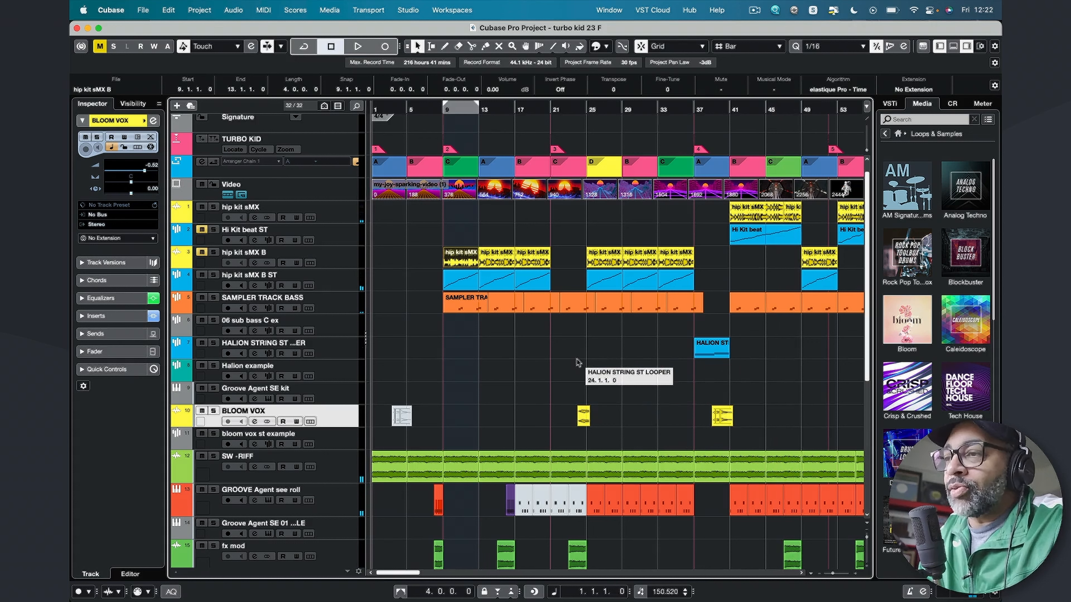
Step: Enable the cycle over bars 9 to 13 and audition the hip kit sMX B track soloed, releasing the solo at the end
click(348, 278)
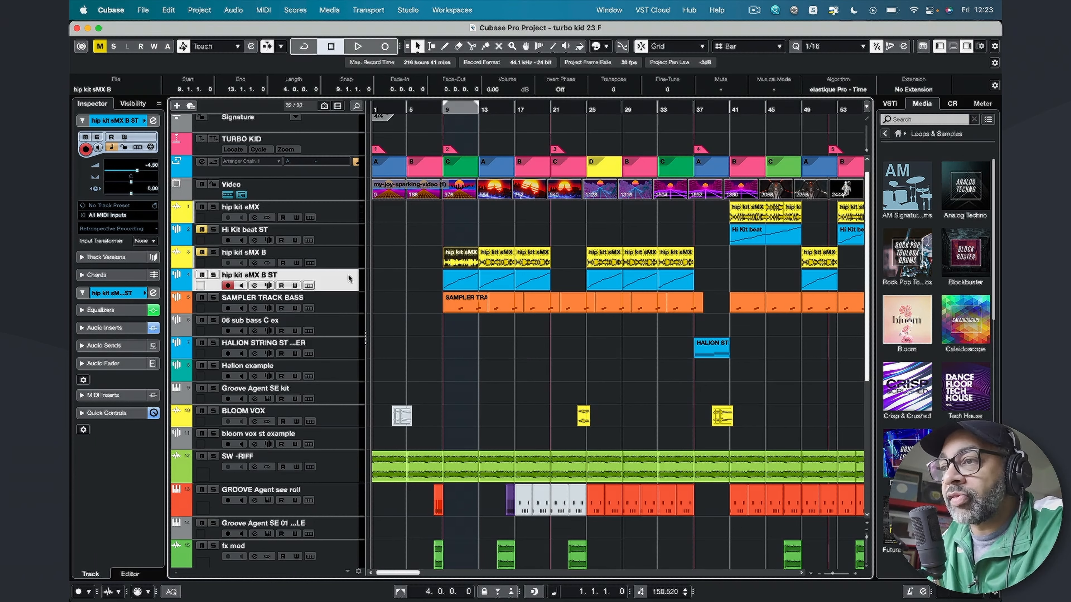
click(353, 259)
click(213, 252)
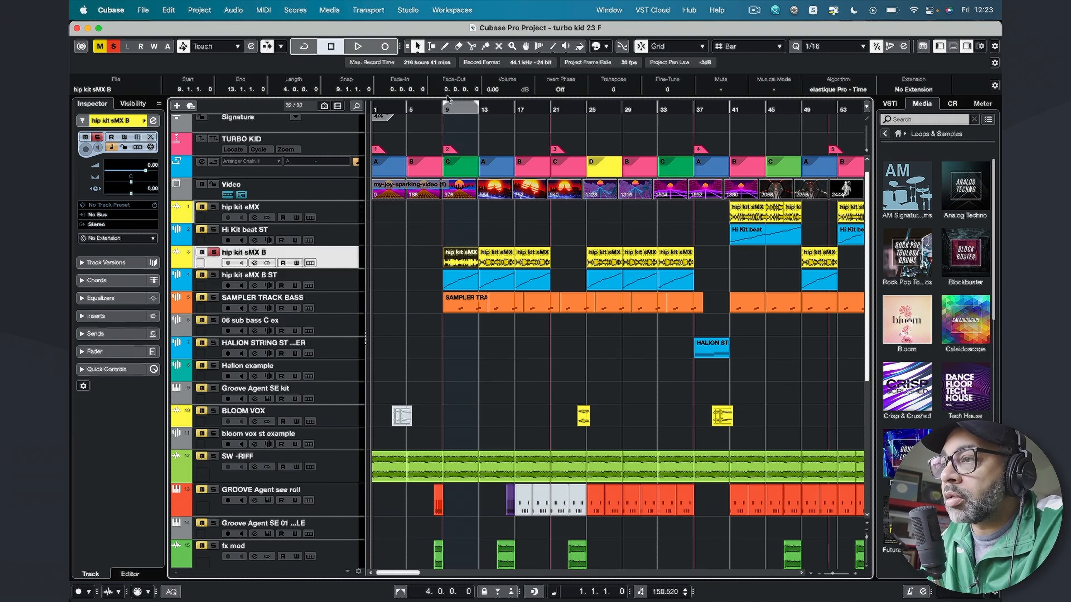
click(461, 105)
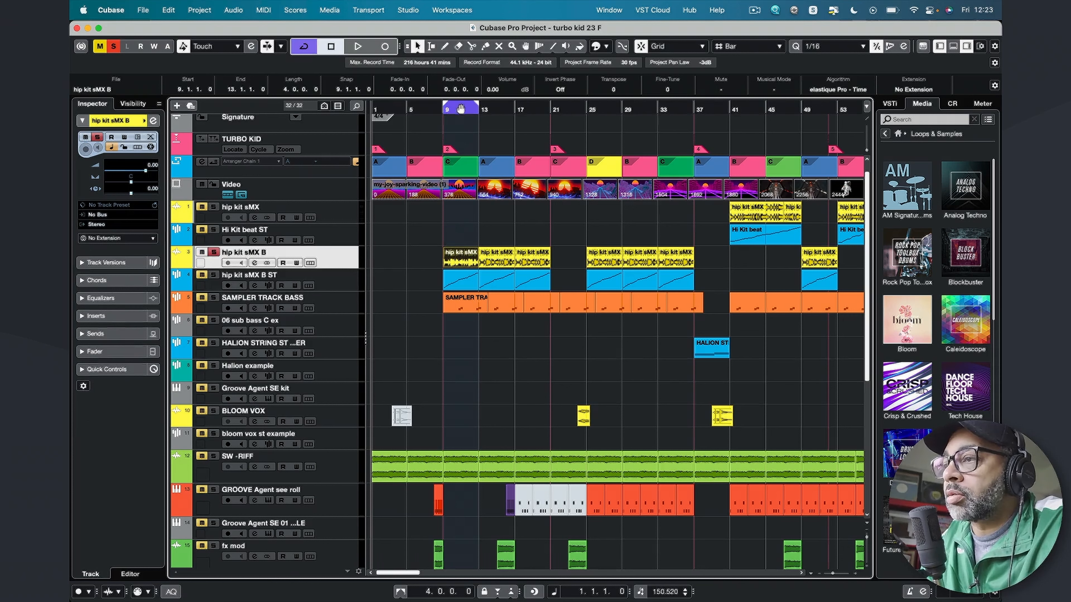
click(444, 110)
key(space)
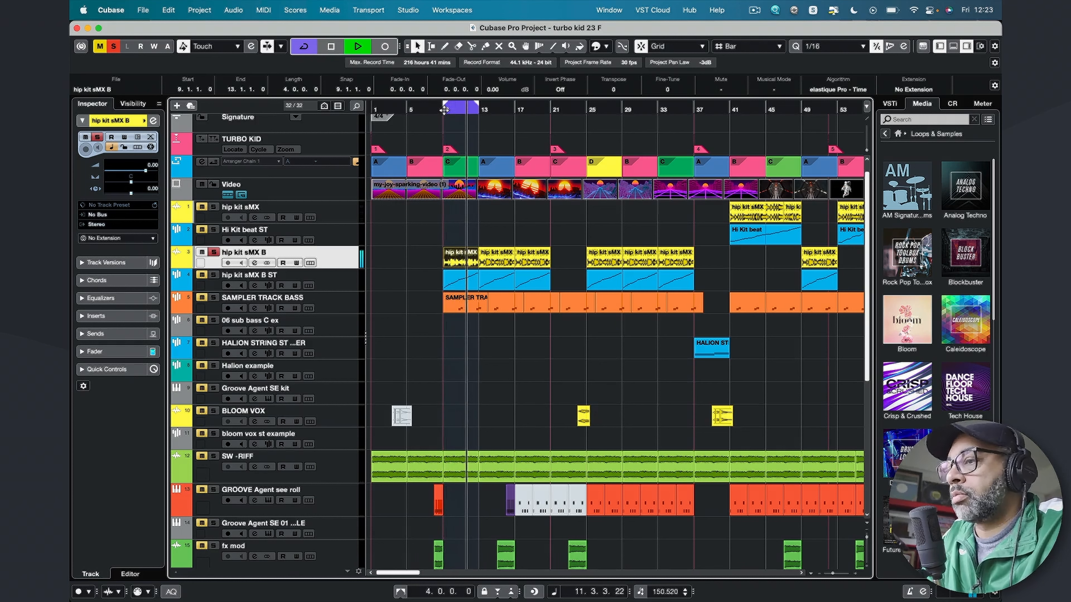
key(space)
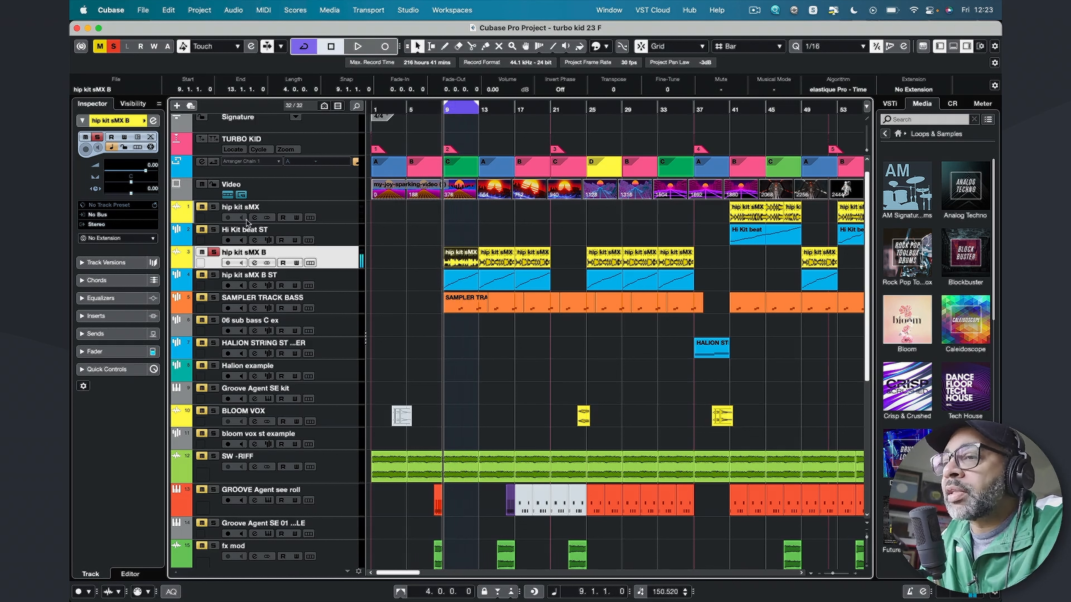
click(214, 252)
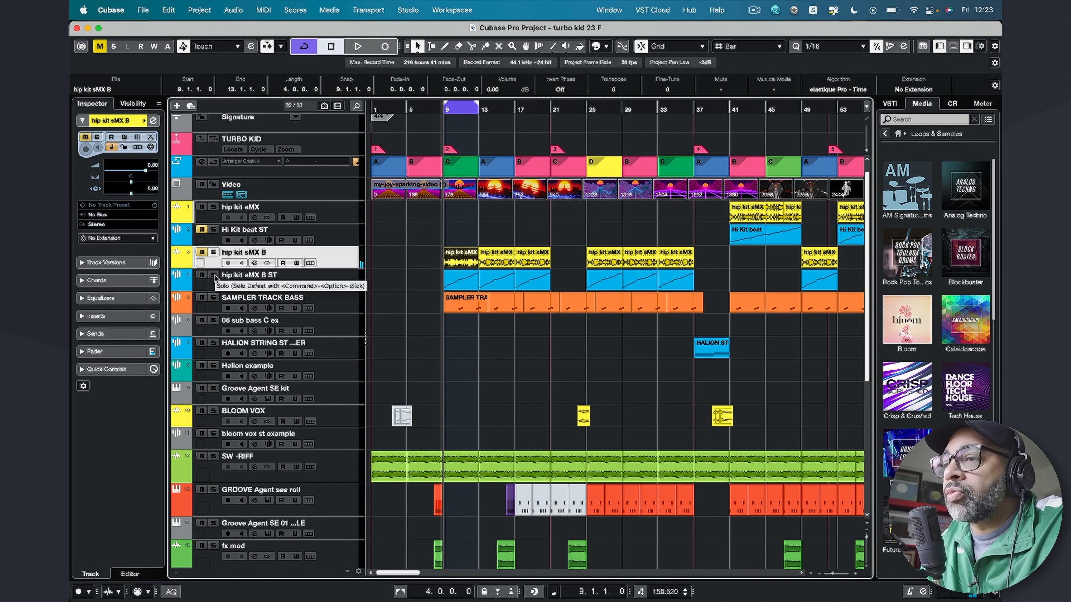
Step: Show the sliced sample of the hip kit sMX B ST track in Sampler Control
click(348, 279)
right_click(348, 275)
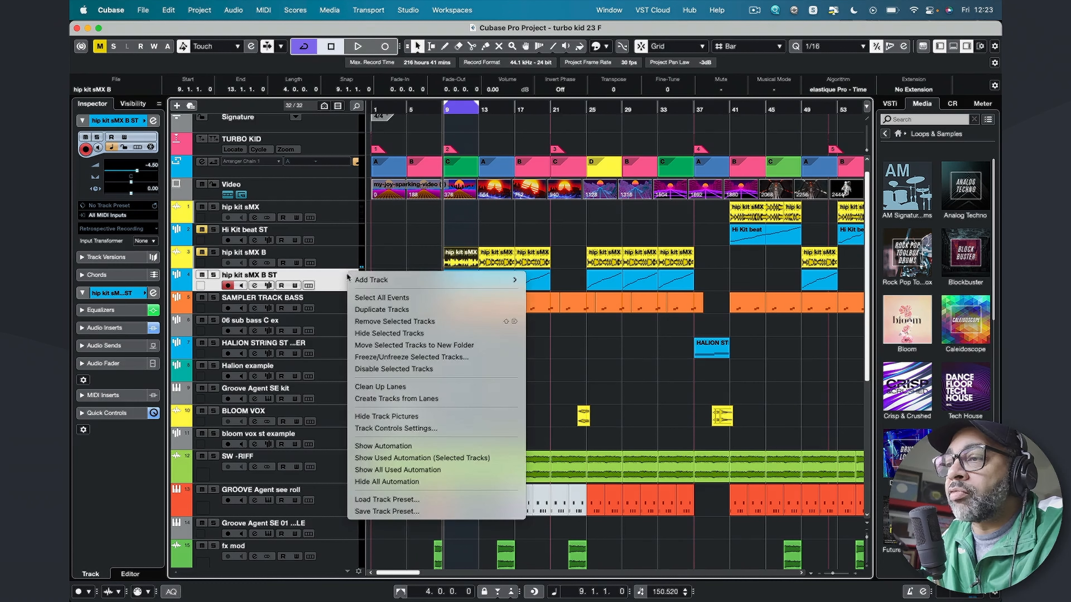
mouse_move(390, 281)
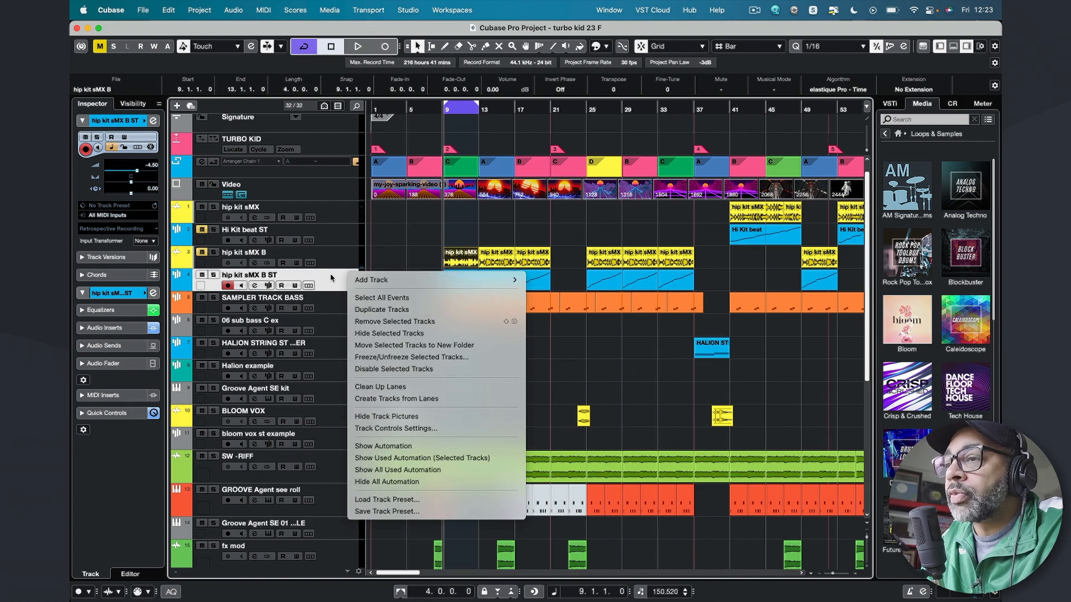
click(331, 276)
click(952, 46)
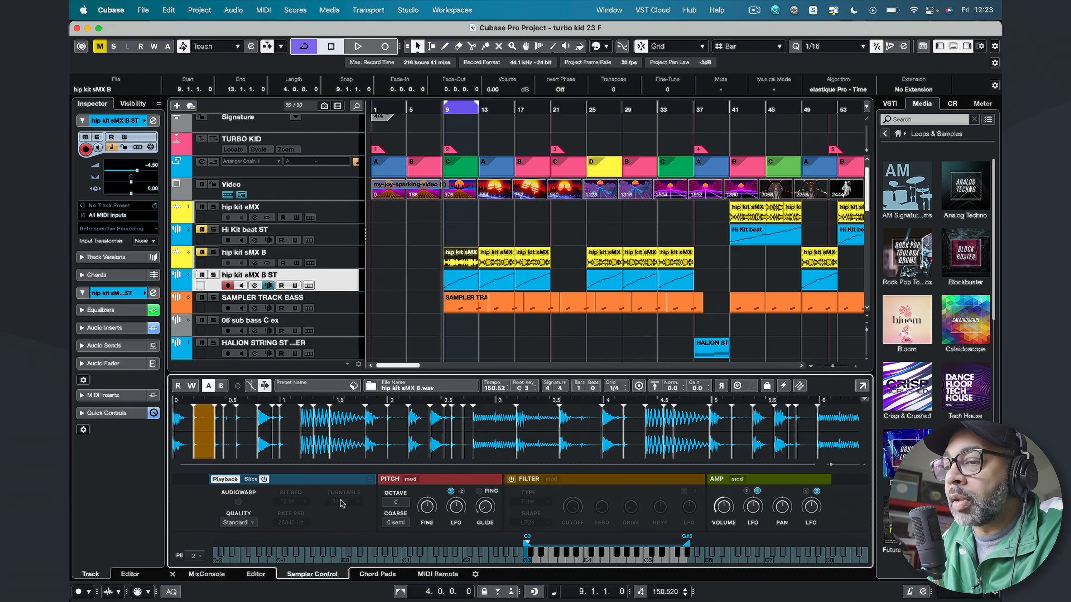
Step: Load the bar 9 audio event of hip kit sMX B into Sampler Control as a new sampler track, and undo it
key(Up)
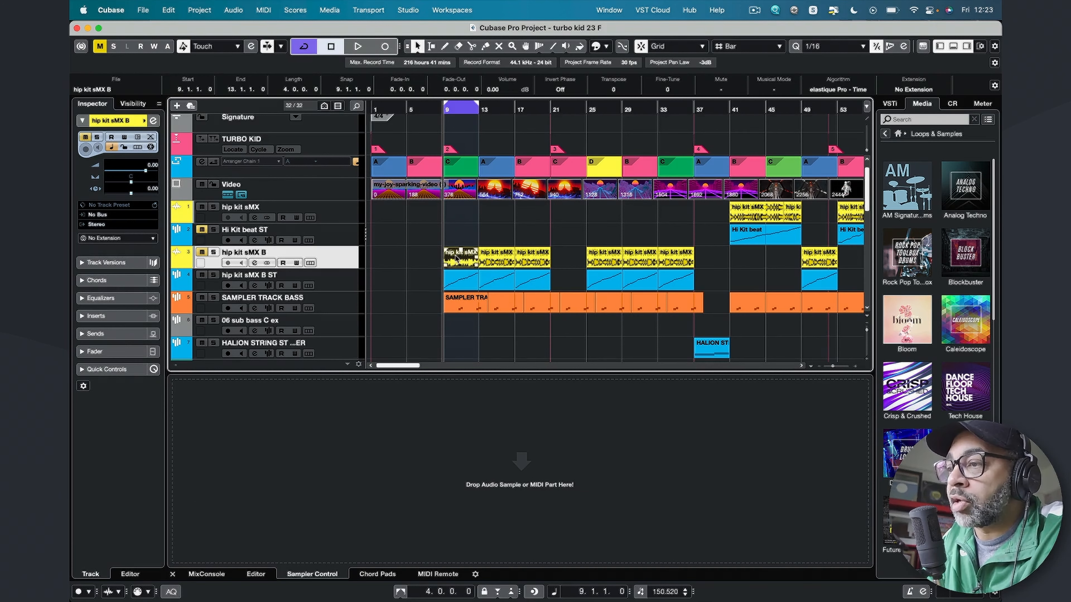
drag(460, 259, 480, 429)
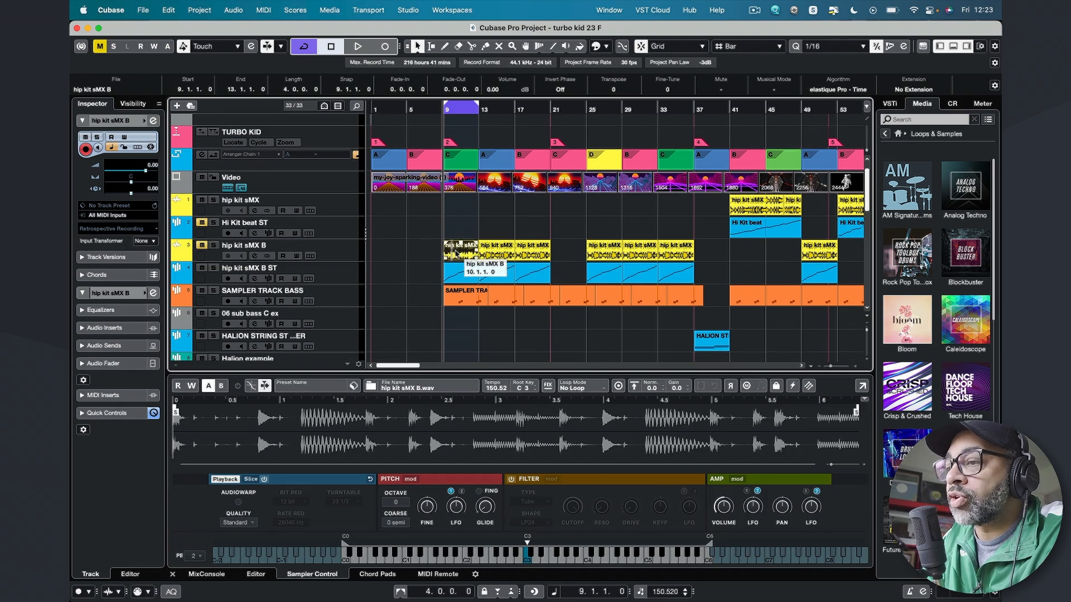
click(168, 10)
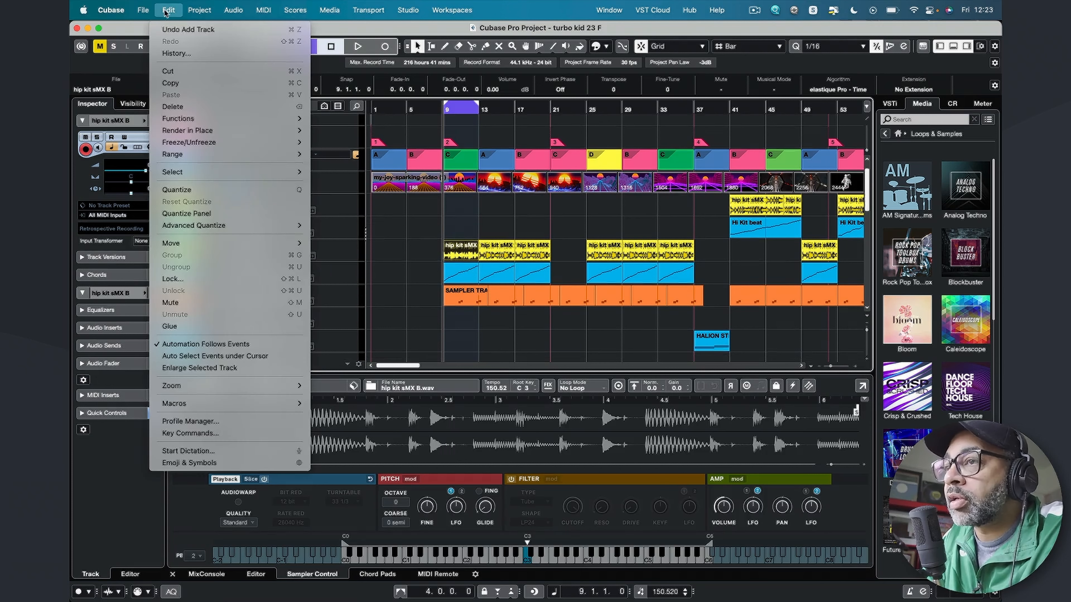
click(174, 29)
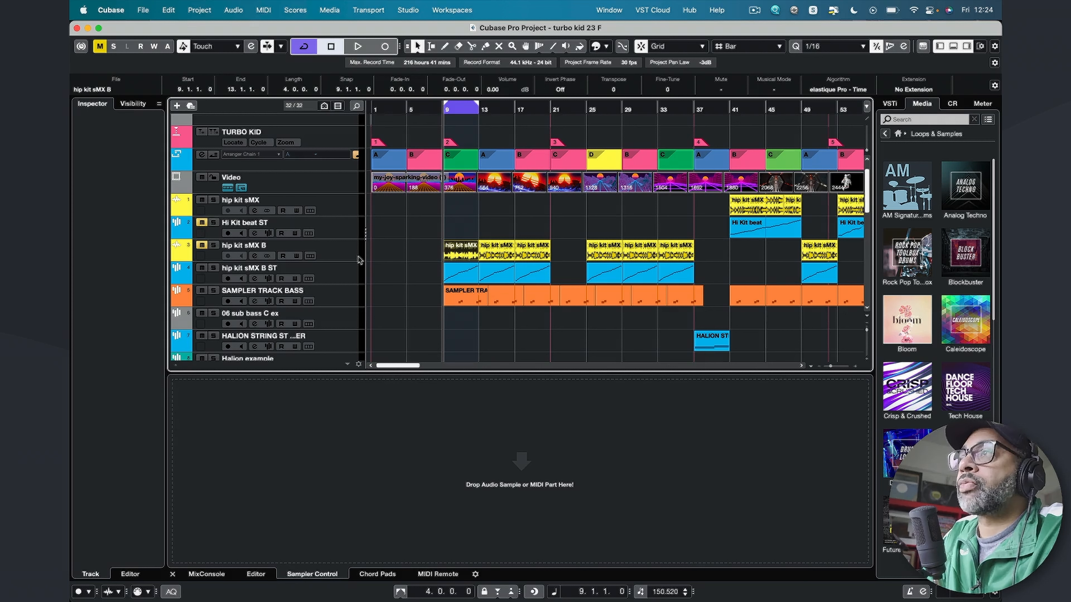
Step: Open the bar 9 audio event of hip kit sMX B for viewing, and display the hip kit sMX B ST sample in Sampler Control
click(345, 250)
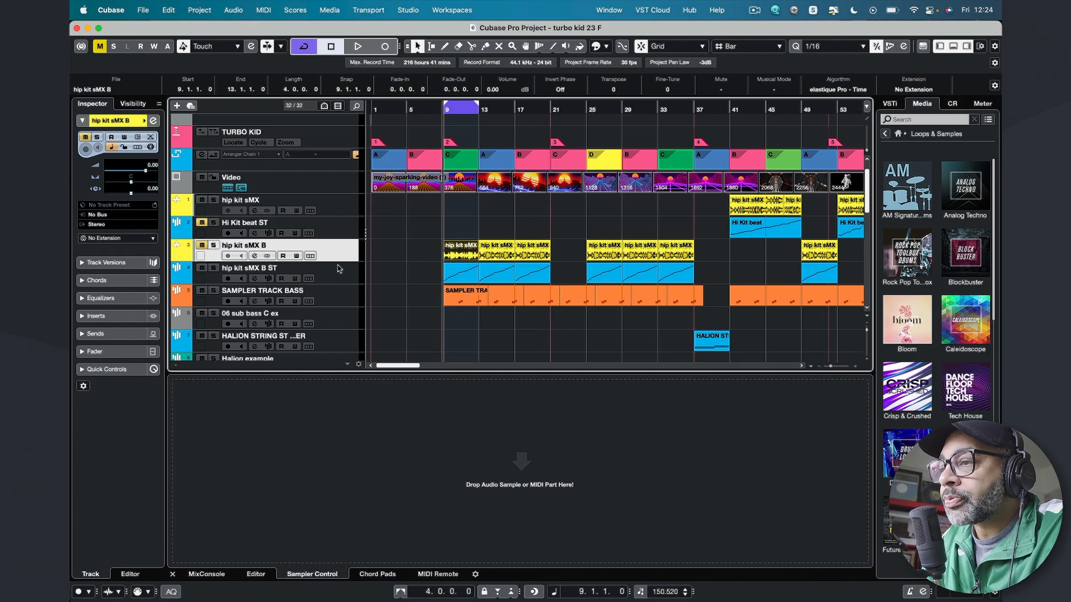
double_click(461, 253)
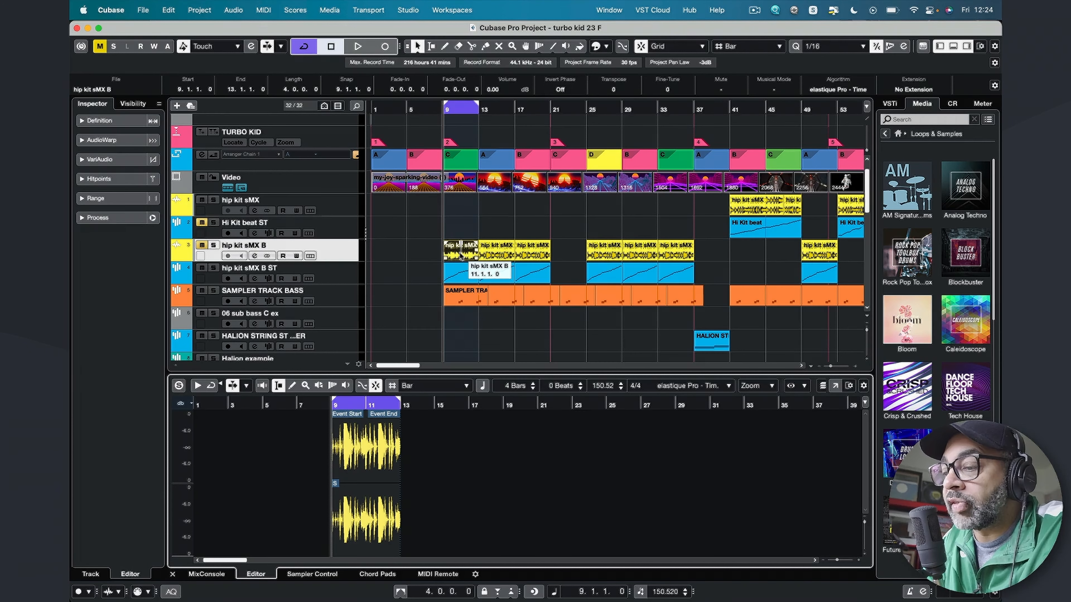
click(354, 271)
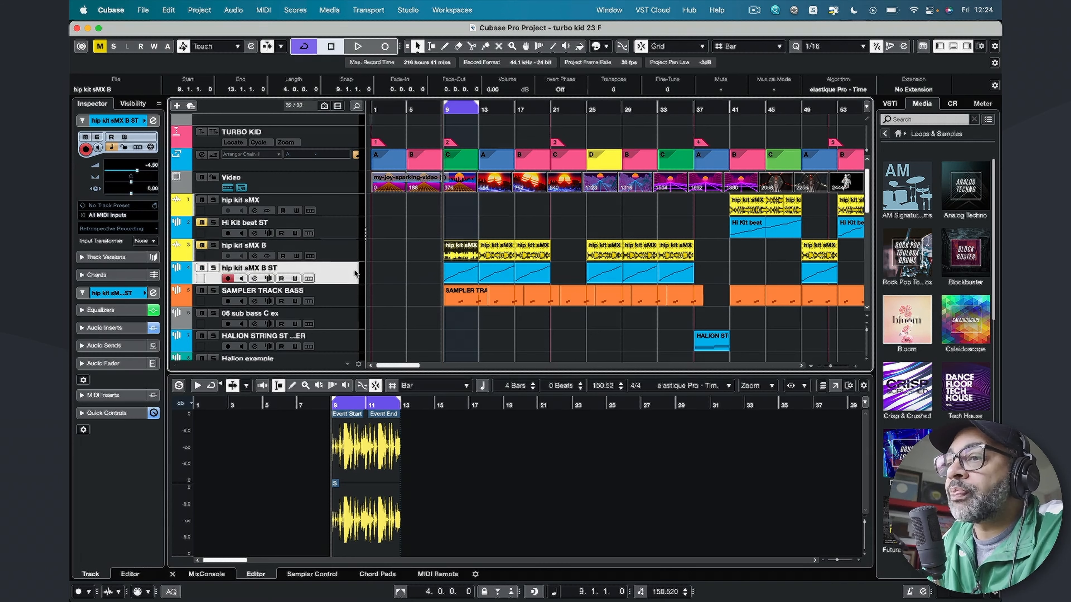
click(268, 278)
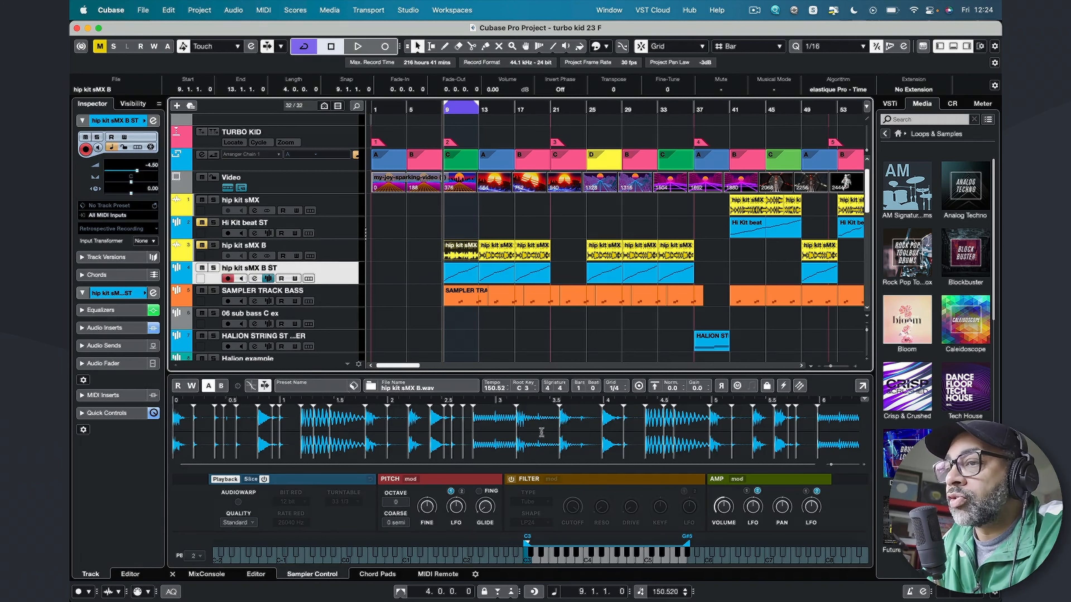
Step: Solo hip kit sMX B ST, play it in the cycle, and open its MIDI part at bar 9 in the Key Editor
click(214, 268)
key(space)
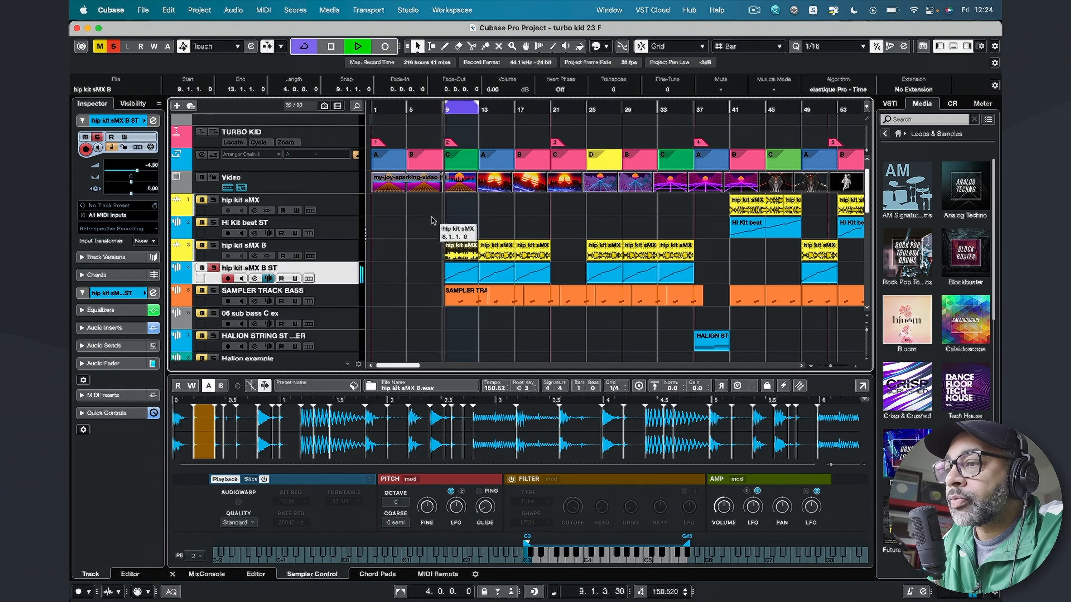
double_click(456, 274)
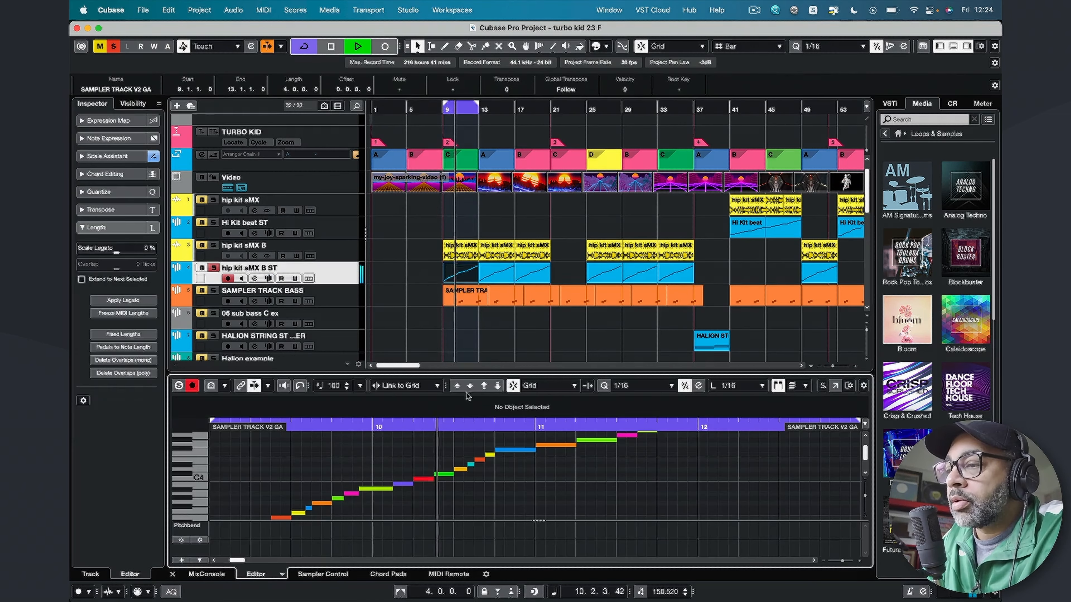
key(space)
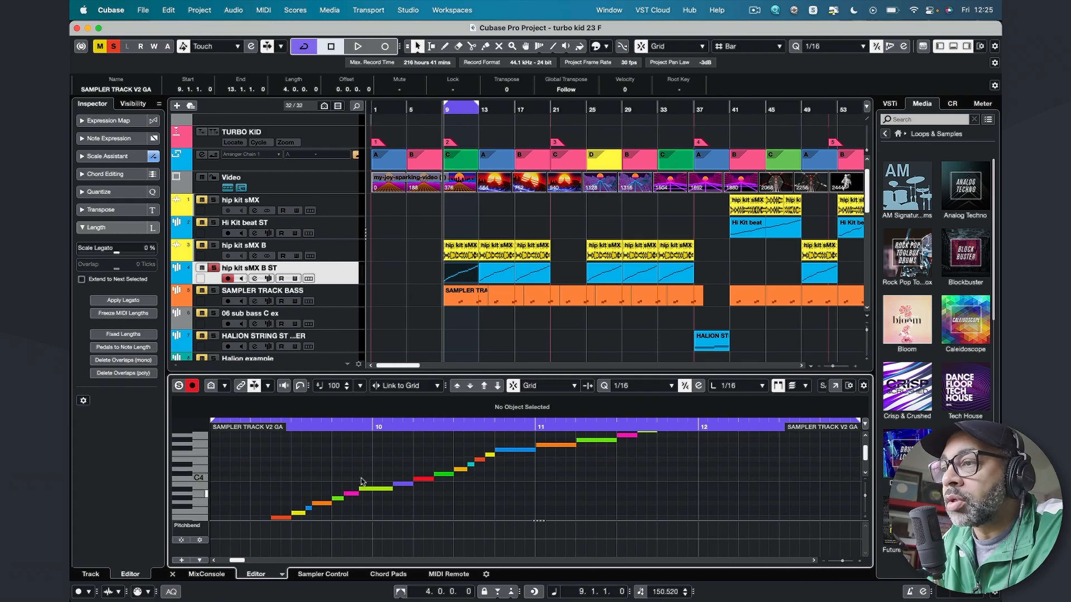
Step: Add a Sampler track named TEST and load the bar 9 audio event of hip kit sMX B into its Sampler Control
right_click(331, 271)
mouse_move(416, 279)
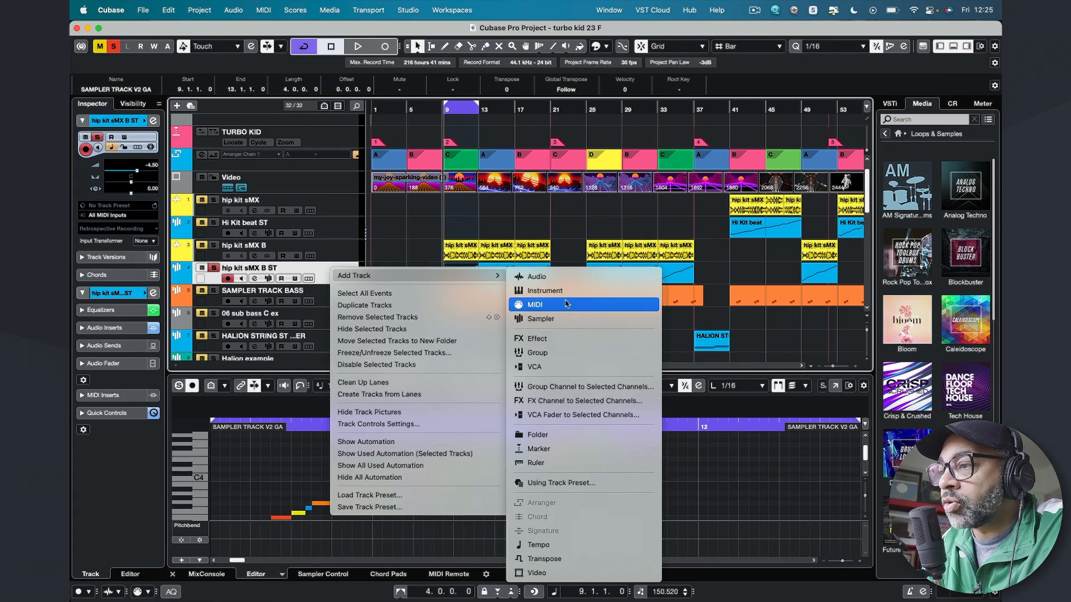
click(573, 325)
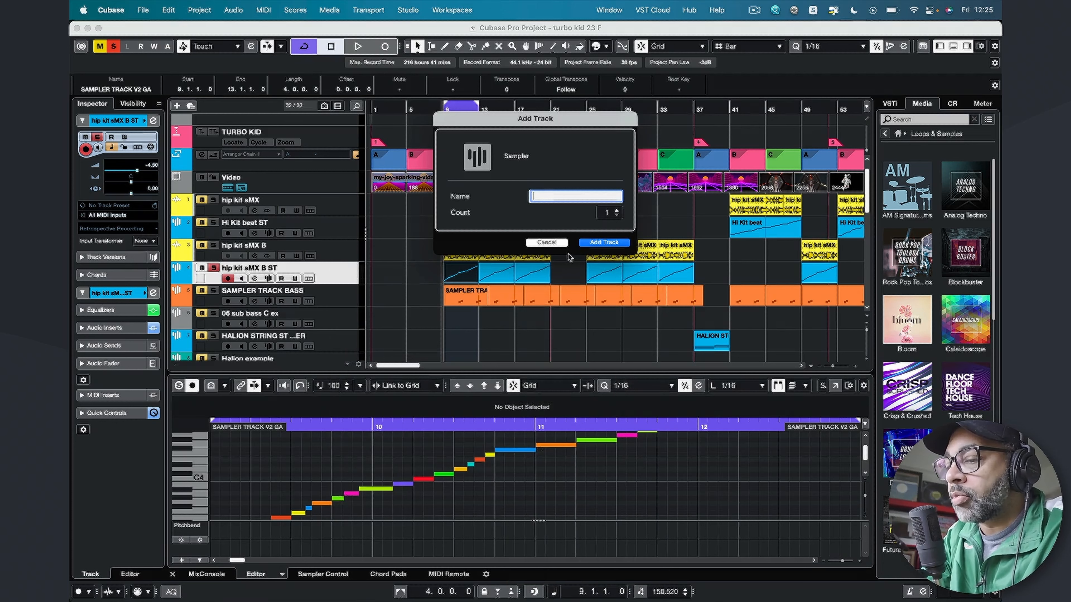
text(TEST)
click(611, 242)
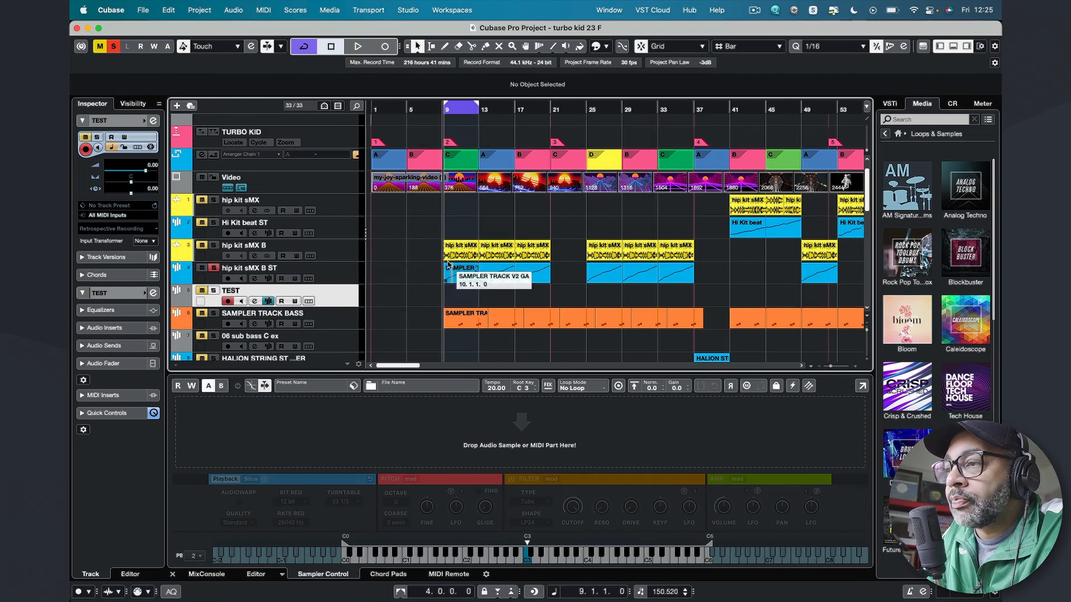
click(461, 253)
drag(460, 253, 506, 426)
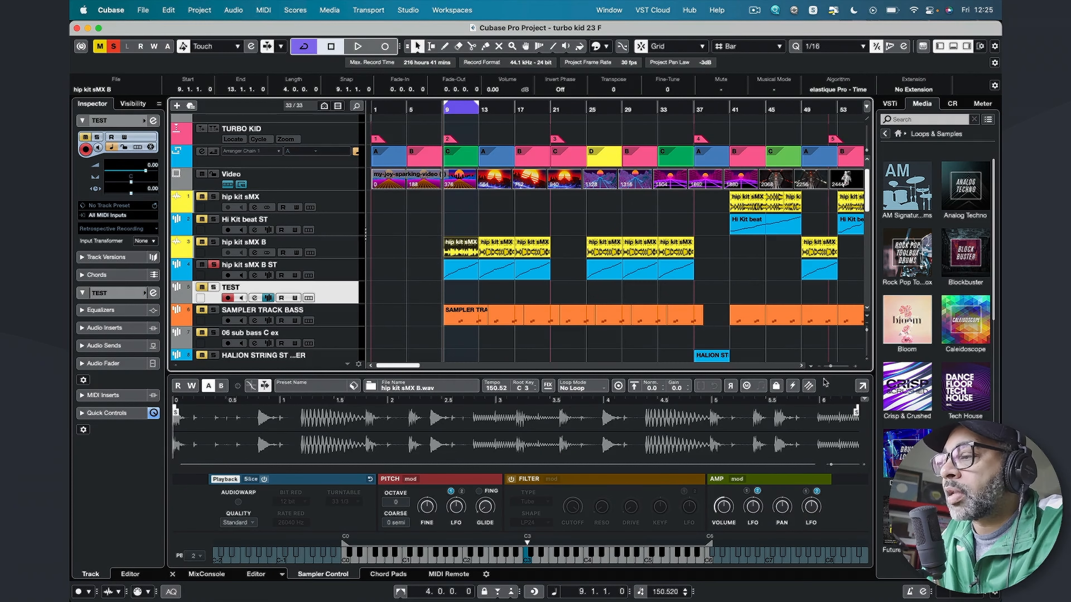
Step: Show Sampler Control in a separate window, close that window, and enlarge the docked Sampler Control to give the waveform more height
drag(829, 371, 787, 375)
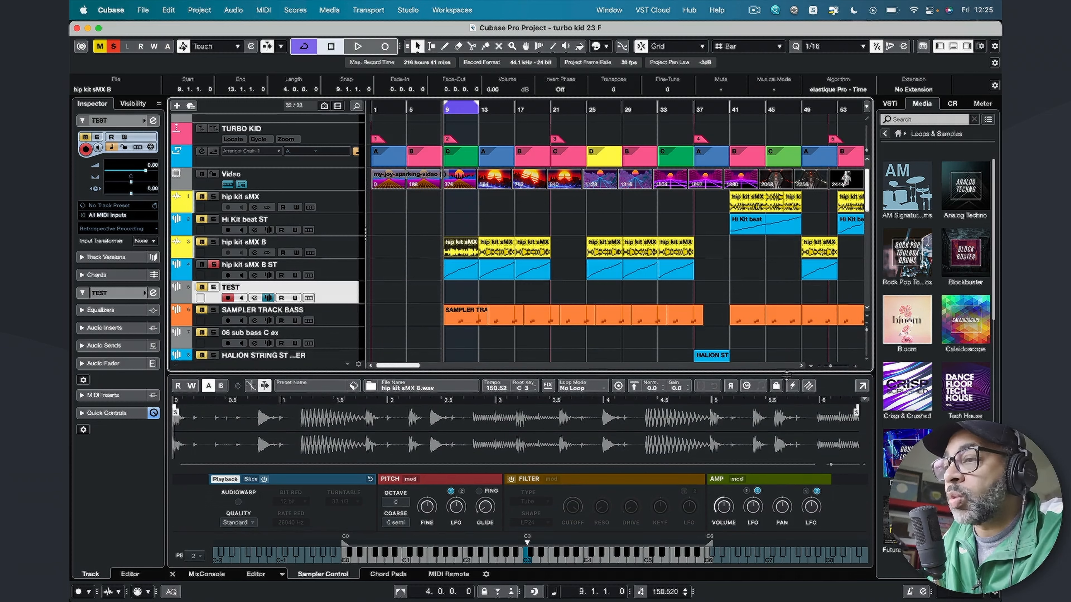
drag(786, 376, 786, 360)
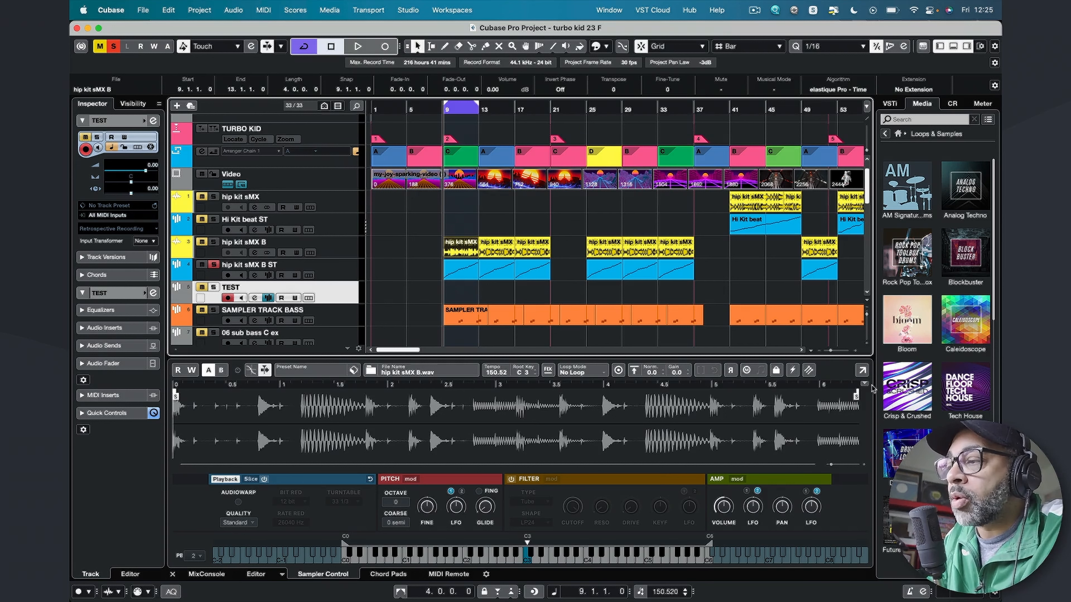
click(862, 371)
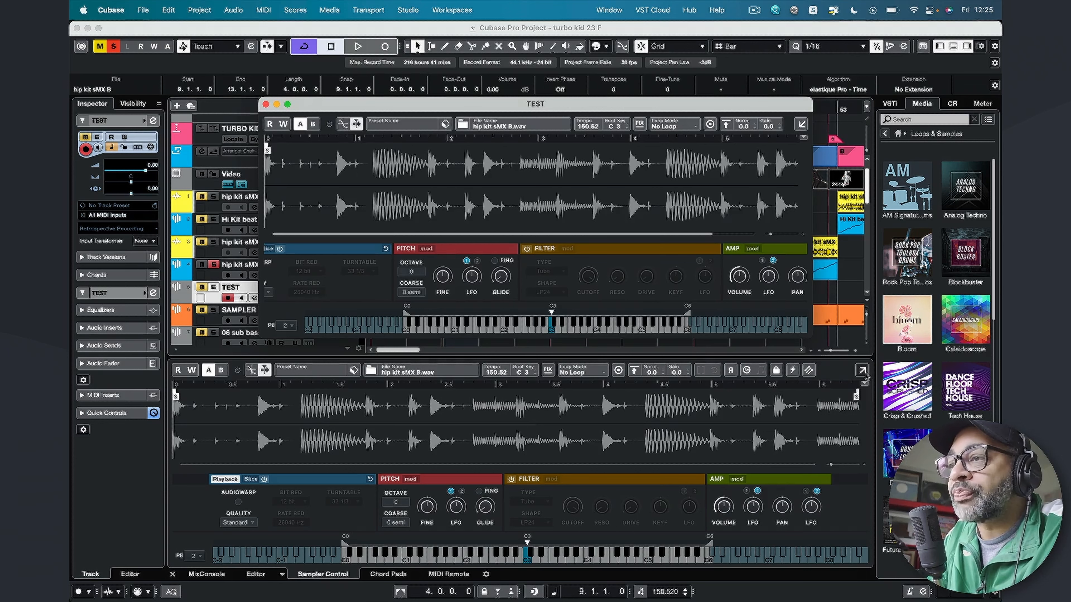
click(265, 105)
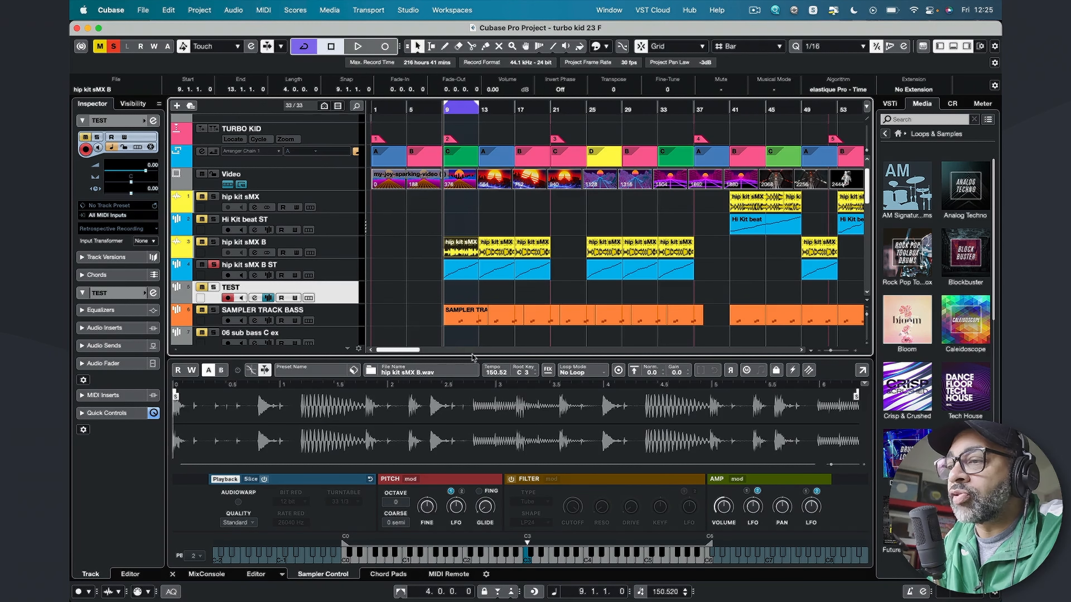
mouse_move(470, 356)
mouse_down()
mouse_move(471, 202)
mouse_move(468, 360)
mouse_up()
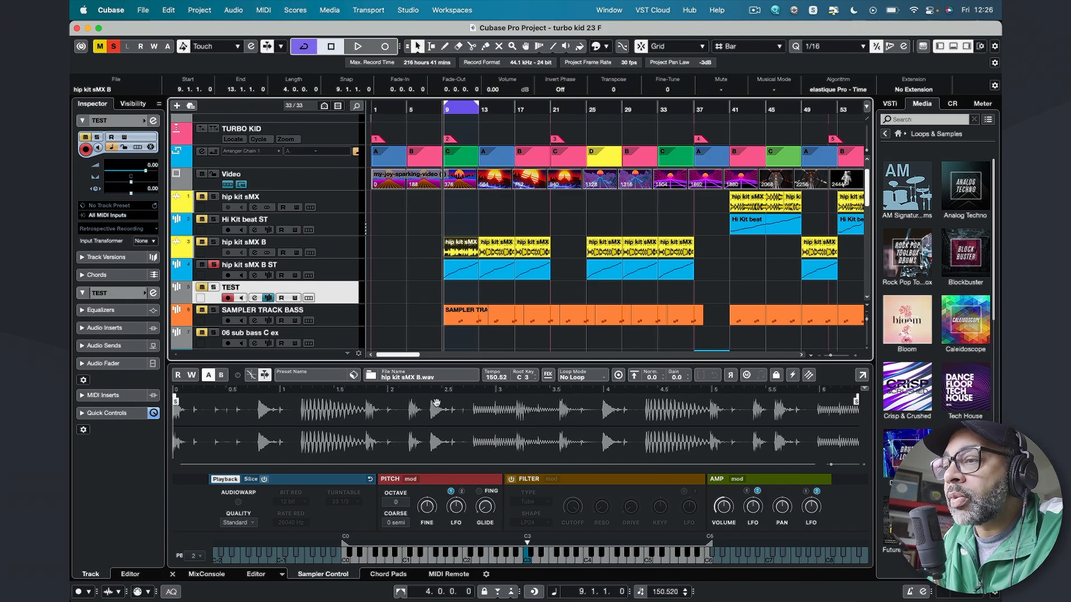
drag(471, 359, 459, 285)
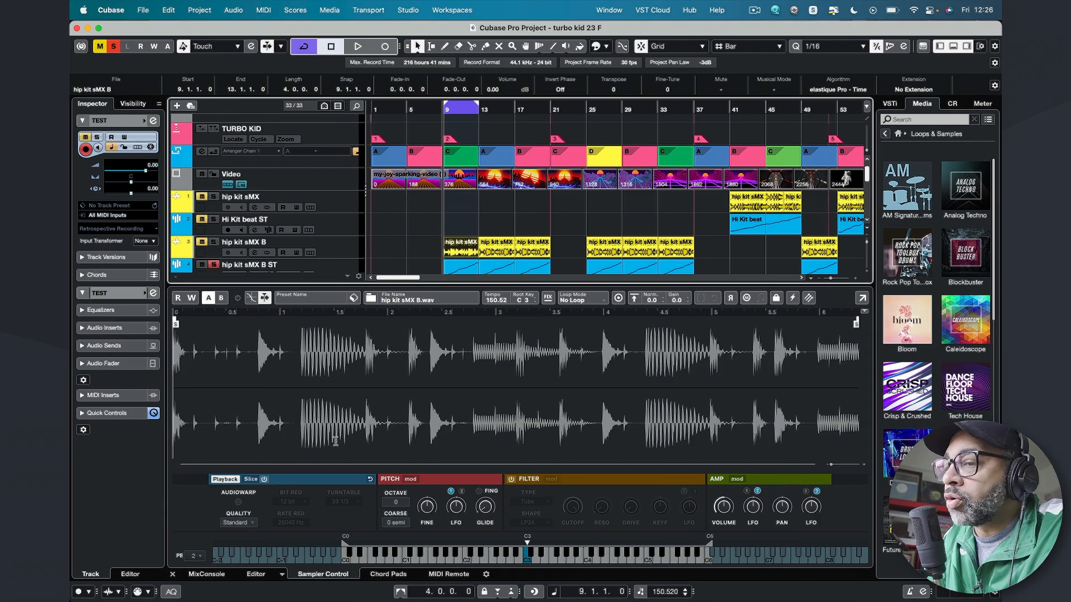
Step: Turn on slice playback for the TEST sample and try the transient threshold control
click(252, 480)
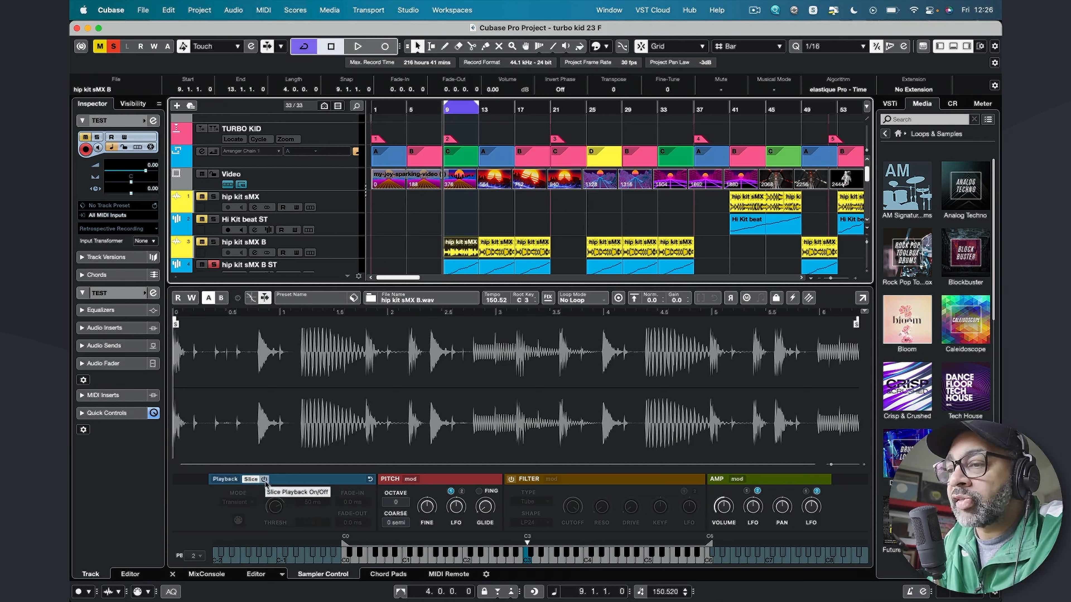
click(264, 480)
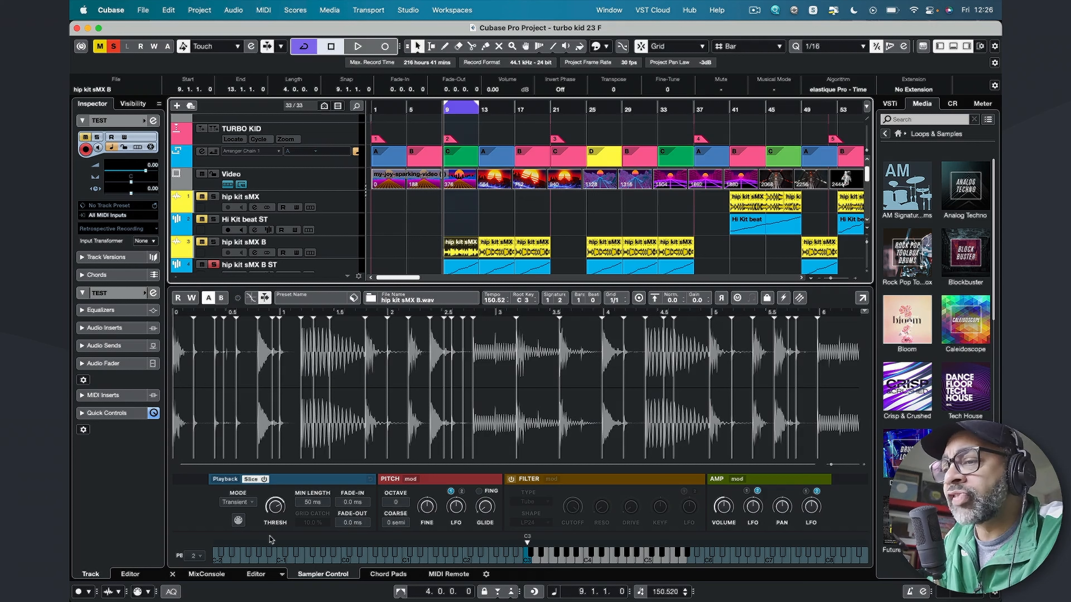
mouse_move(276, 530)
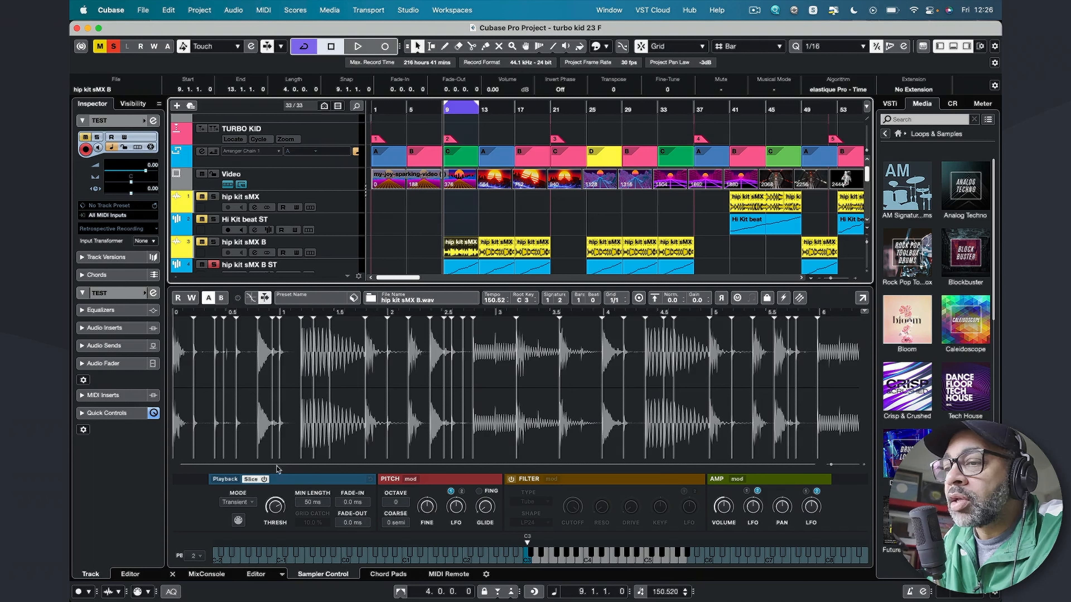
mouse_move(277, 508)
mouse_down()
mouse_move(278, 469)
mouse_move(277, 546)
mouse_move(276, 471)
mouse_move(268, 517)
mouse_up()
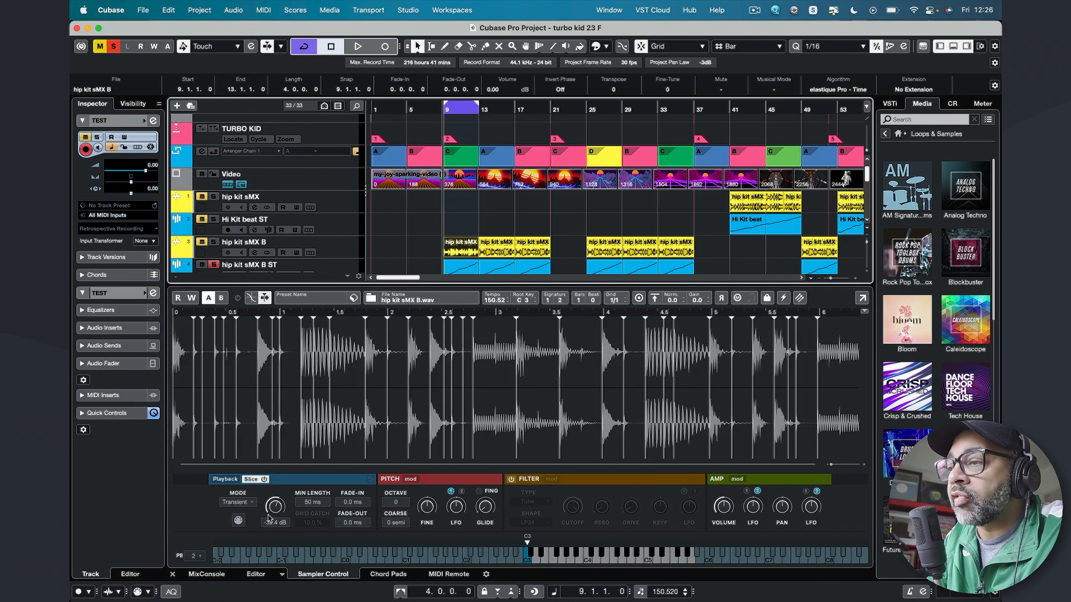
Step: Try the Manual slicing mode on the TEST sample and return it to Transient
click(252, 503)
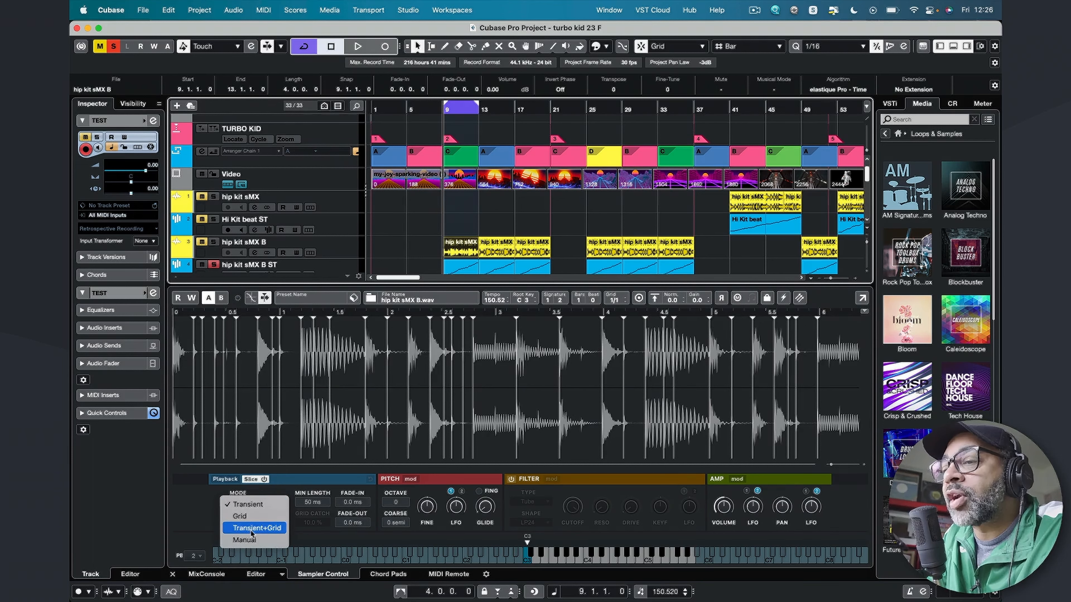
click(250, 541)
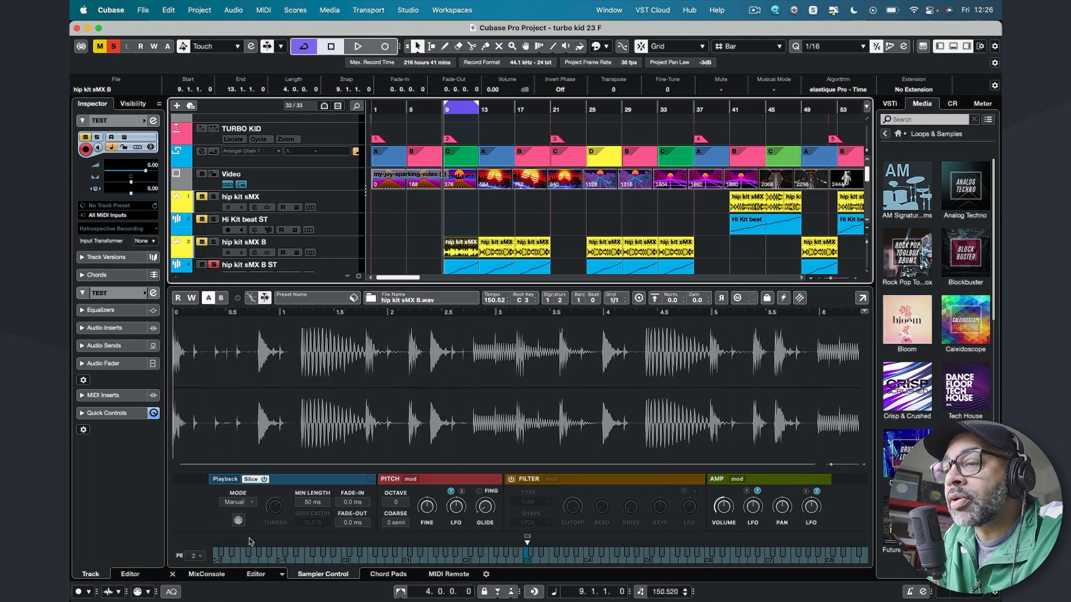
click(252, 509)
click(257, 469)
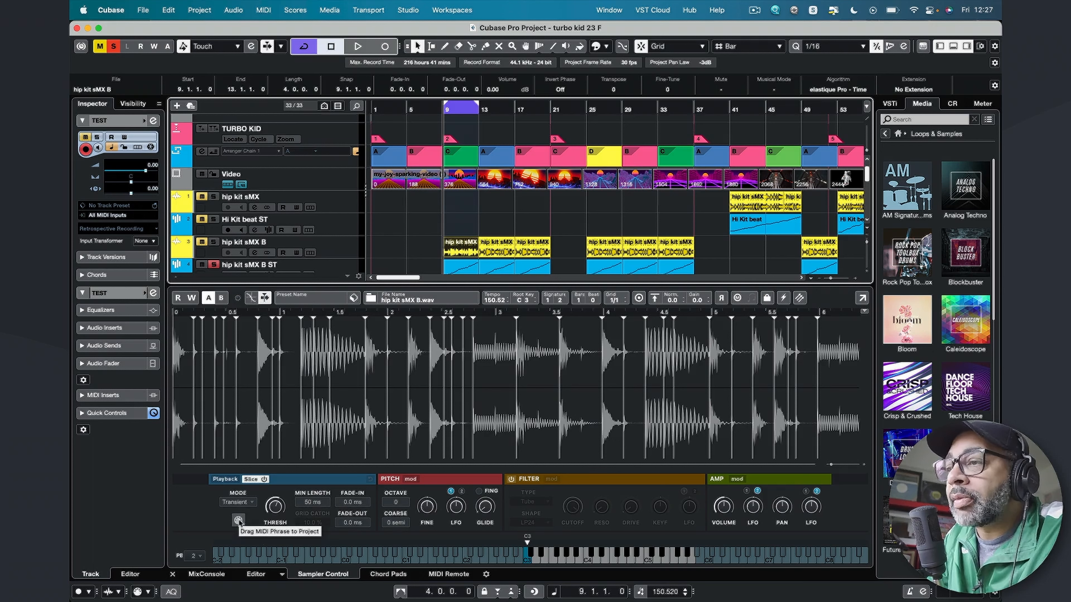
Step: Place the slices' MIDI phrase on the TEST track at bar 9 and open the part in the Key Editor
scroll(335, 235, down, 3)
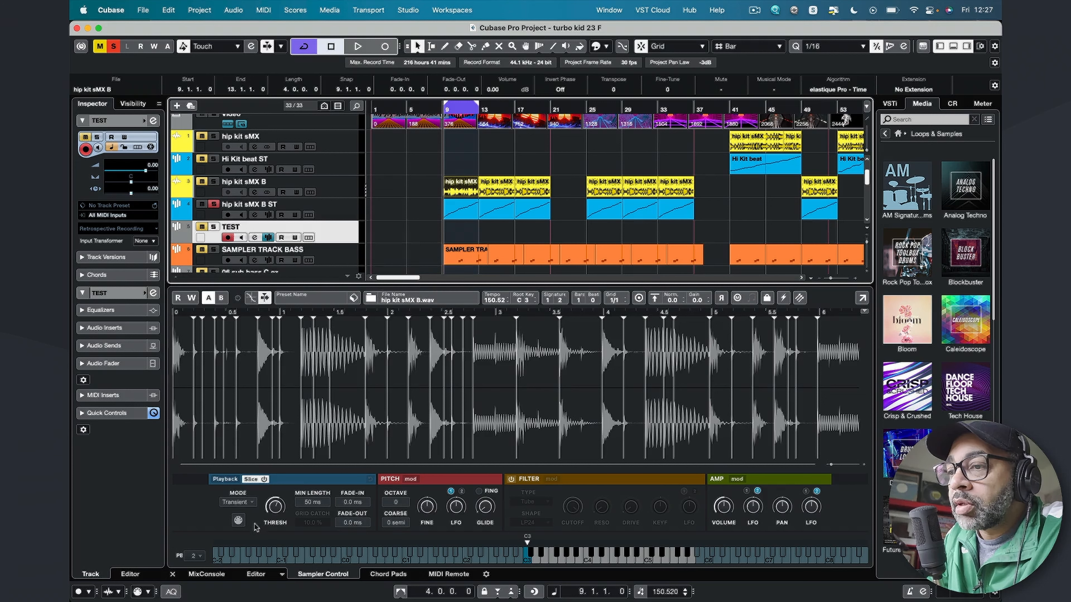
drag(242, 523, 454, 231)
double_click(454, 231)
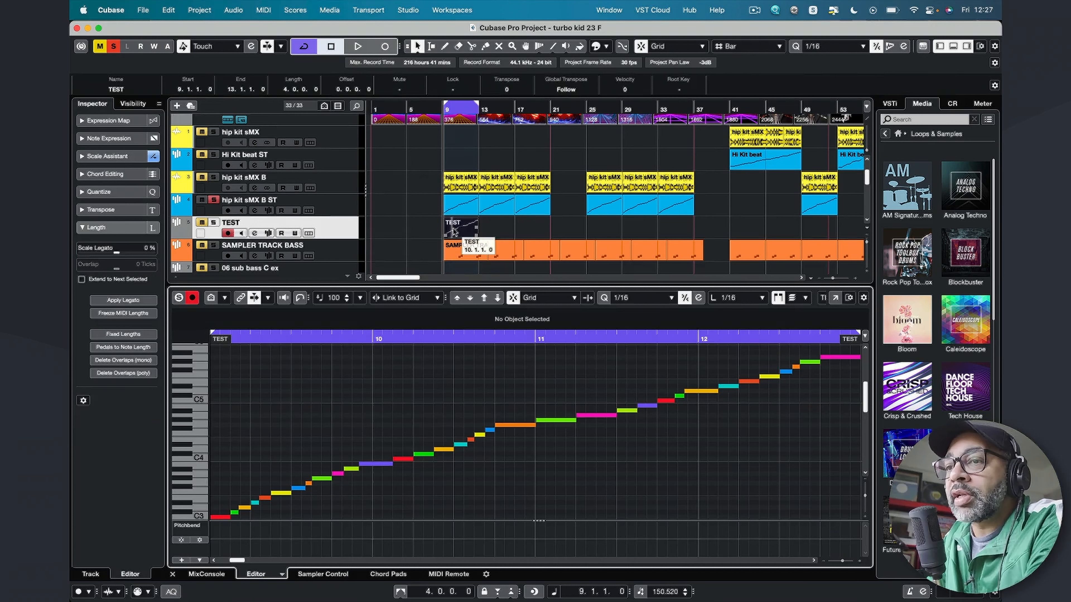
scroll(451, 432, down, 3)
scroll(450, 432, up, 2)
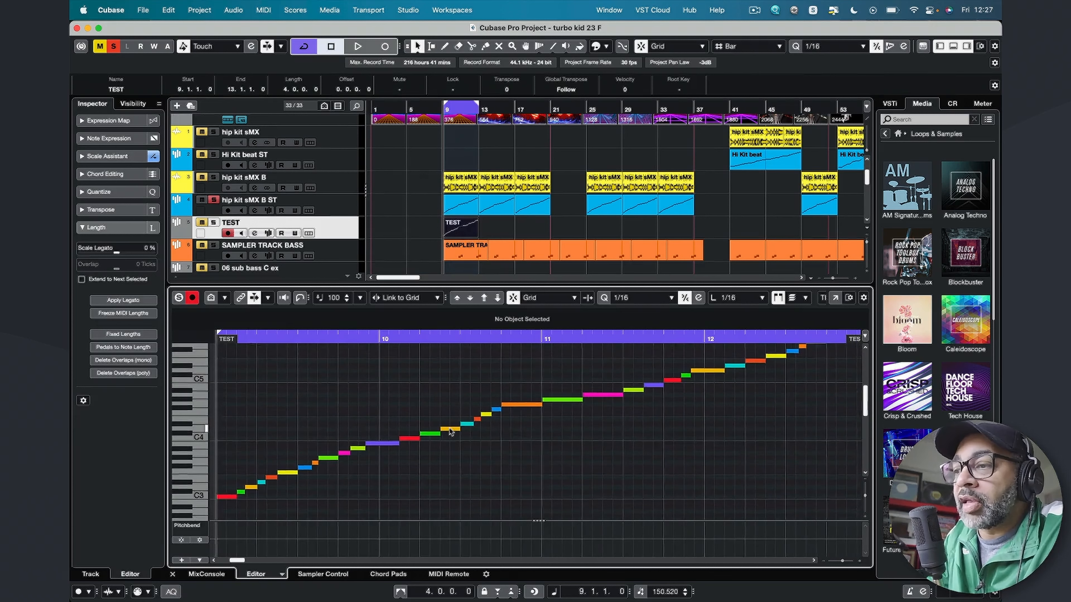
Step: Solo the TEST track and play it in the cycle while lowering three slice notes midway through bar 10 by several semitones
click(201, 221)
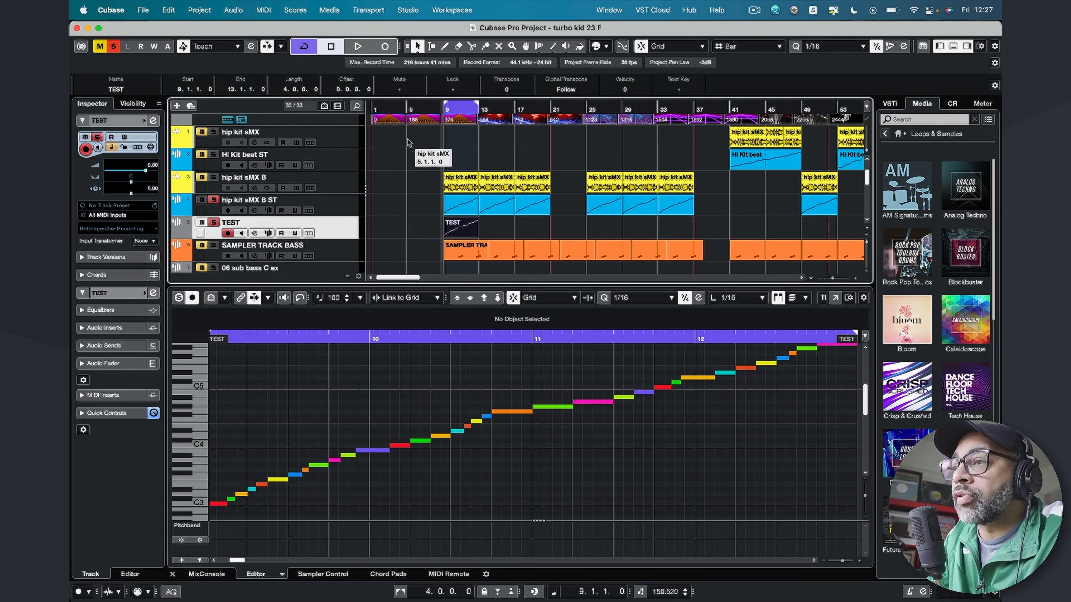
key(space)
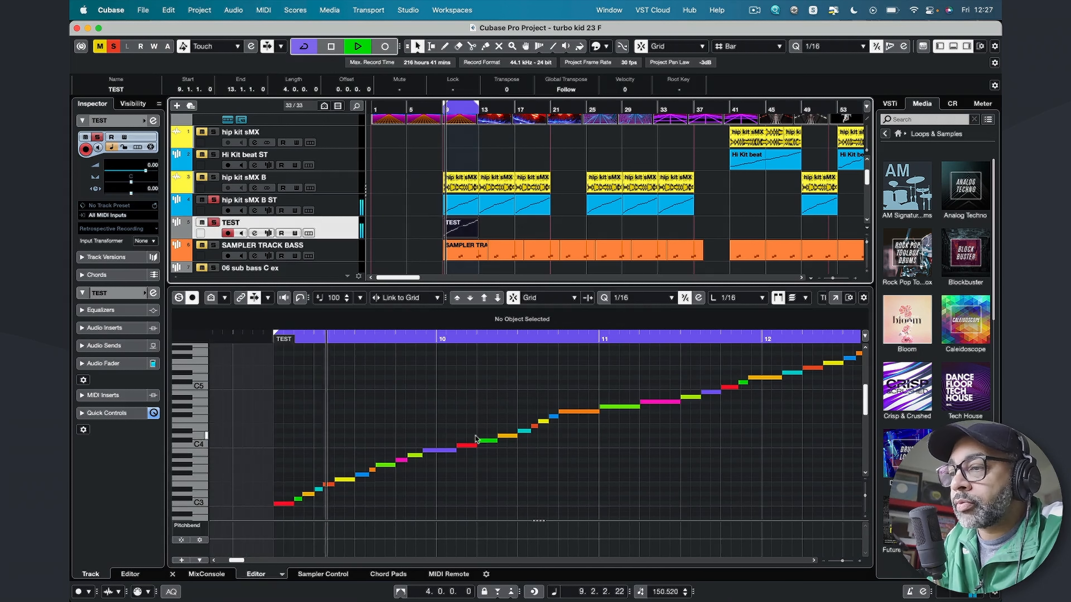
click(511, 437)
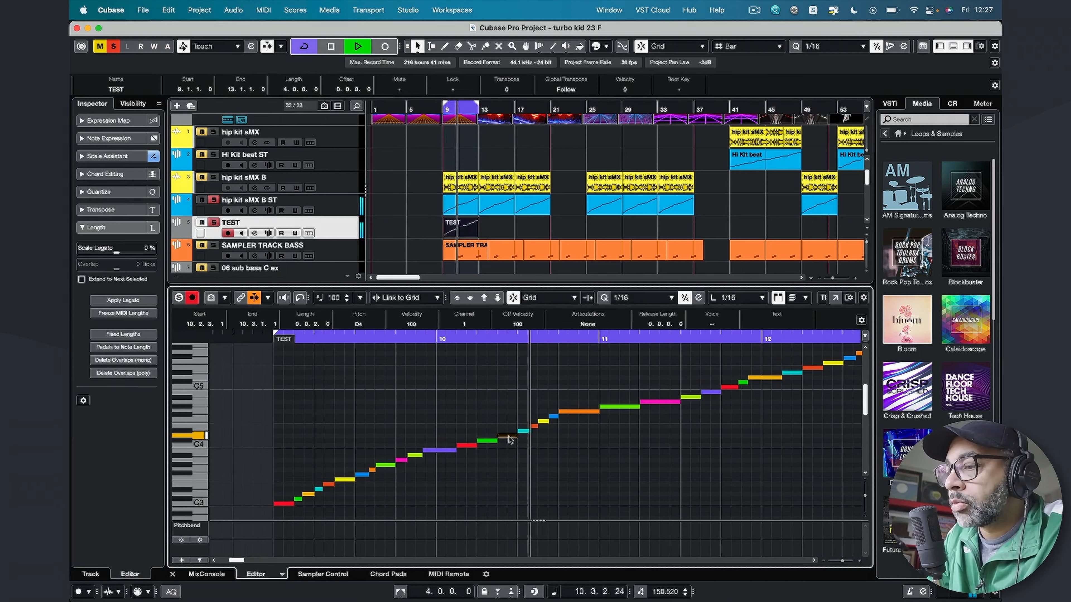
key(Down)
key(Down)
key(Down)
key(Down)
key(Down)
key(Down)
key(Down)
key(Right)
key(Down)
key(Down)
key(Down)
key(Down)
key(Down)
key(Down)
key(Down)
key(Down)
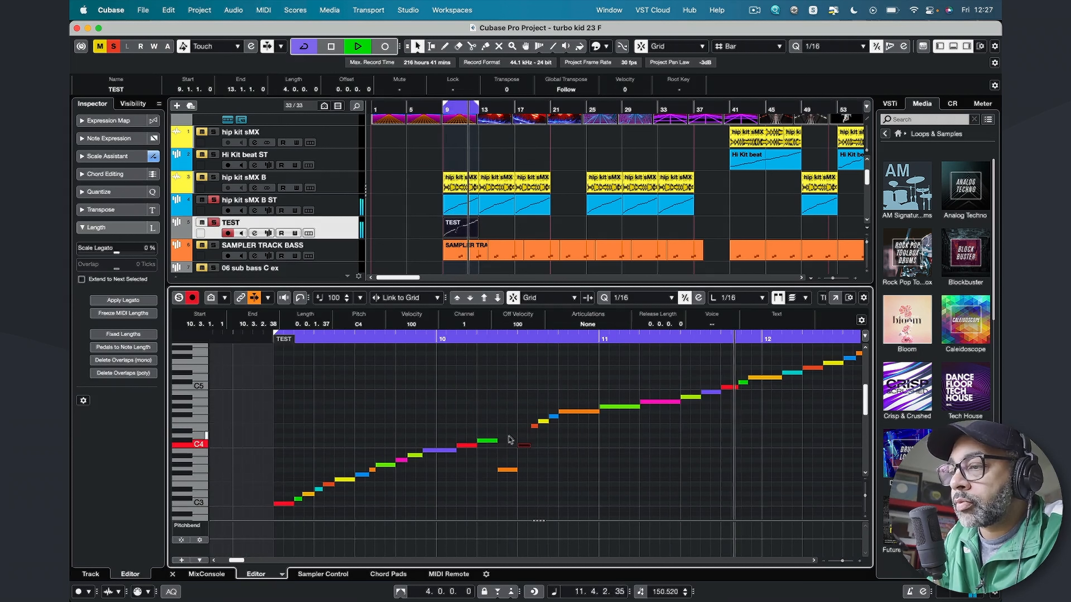
key(Right)
key(Right)
key(Down)
key(Down)
key(Down)
key(Down)
key(Down)
key(Down)
key(Down)
key(Down)
key(Down)
key(Down)
key(Down)
key(Down)
key(Down)
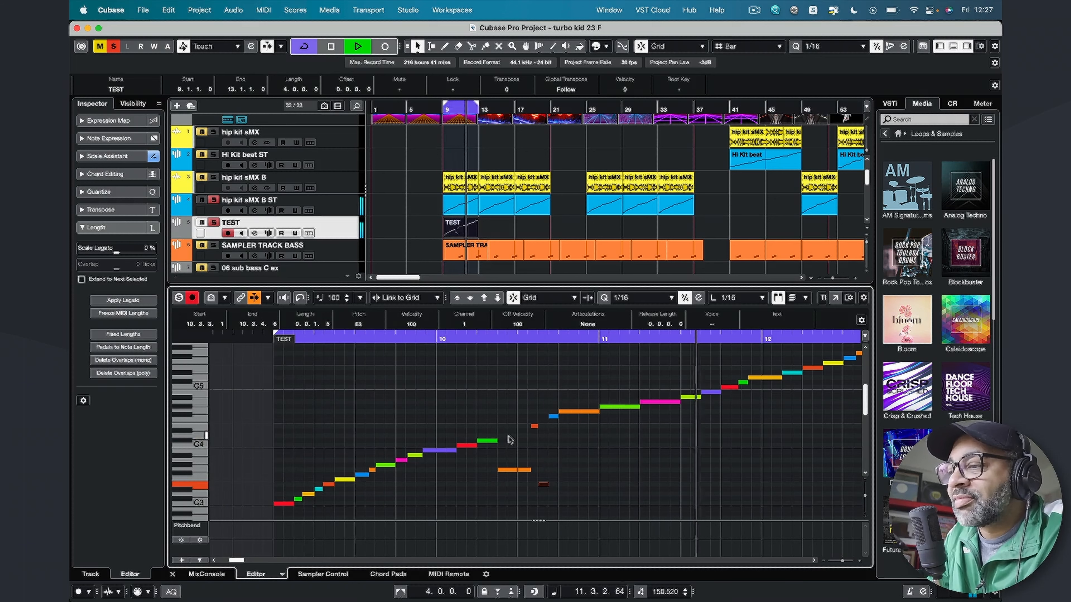
key(space)
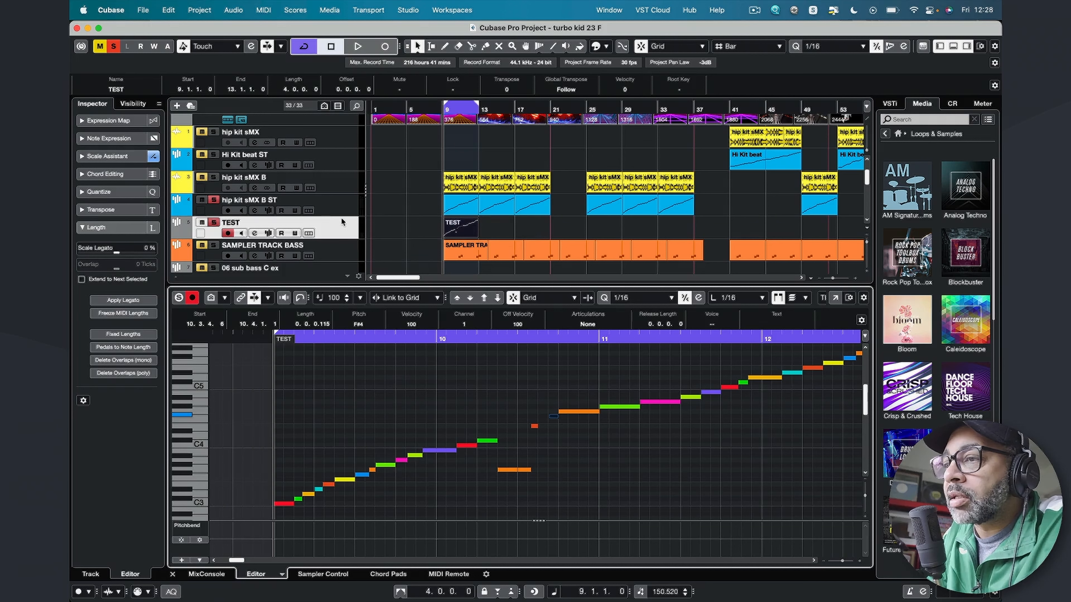
Step: Remove the TEST track from the project and briefly play the soloed hip kit sMX B ST track
right_click(358, 230)
click(358, 265)
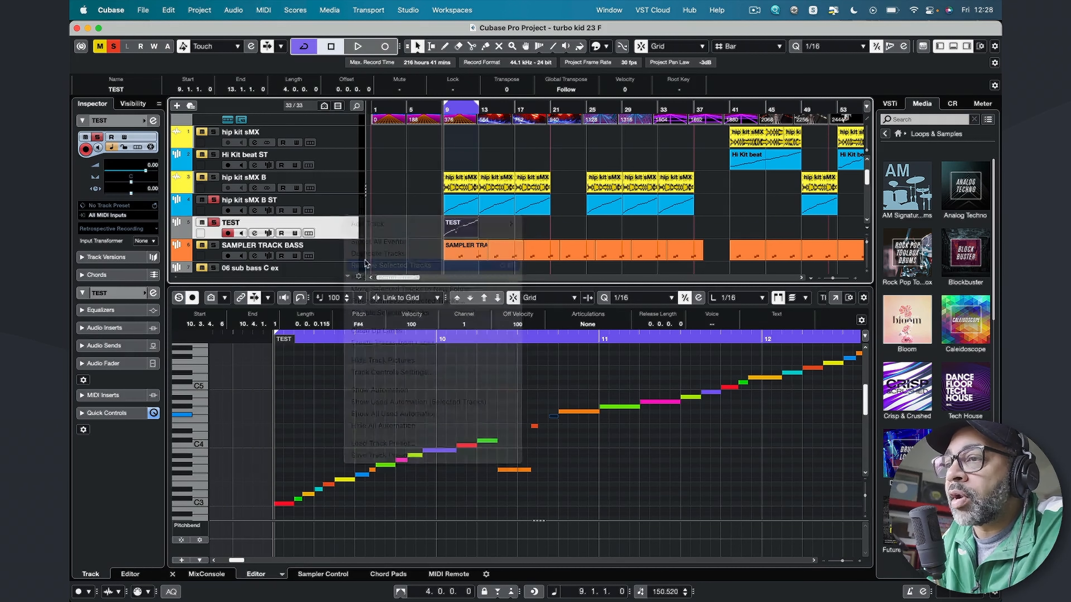
key(space)
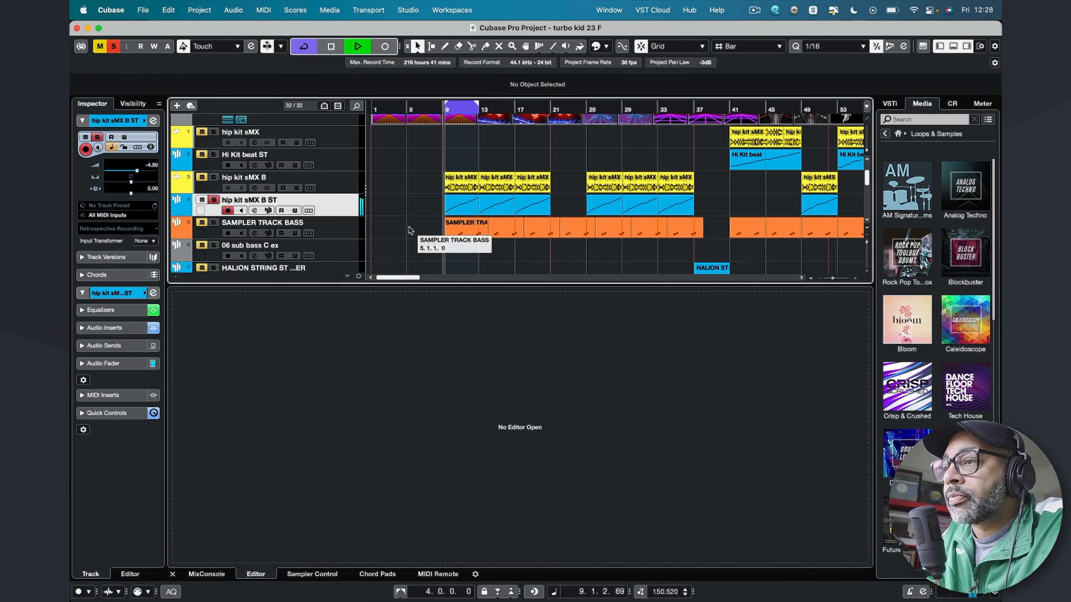
key(space)
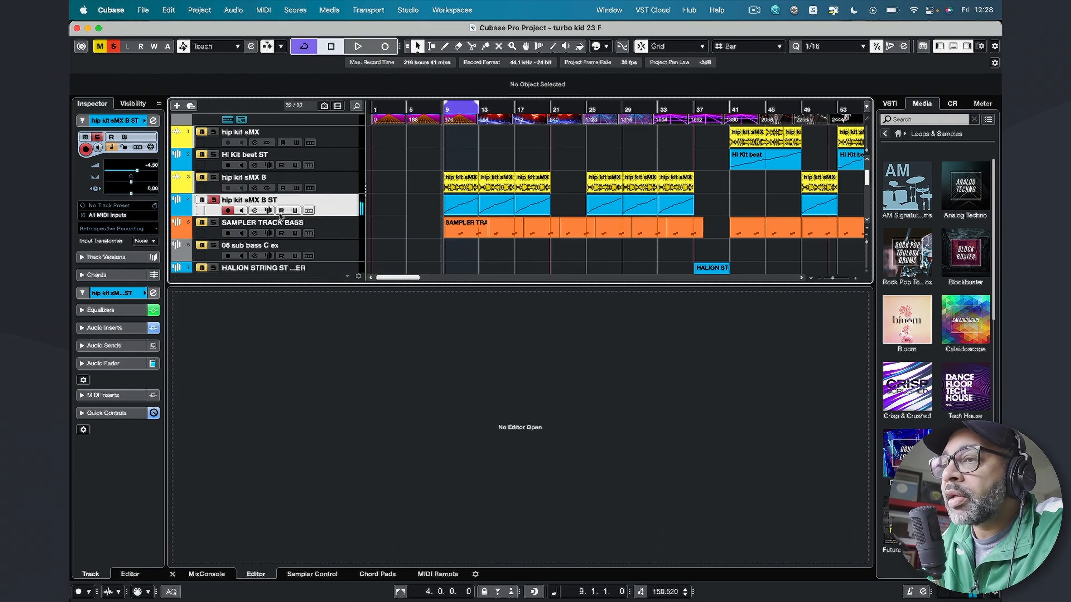
Step: Set the hip kit sMX B ST sample's playback quality to Vintage in Sampler Control, check the bit reduction choices, and play the cycle
click(269, 210)
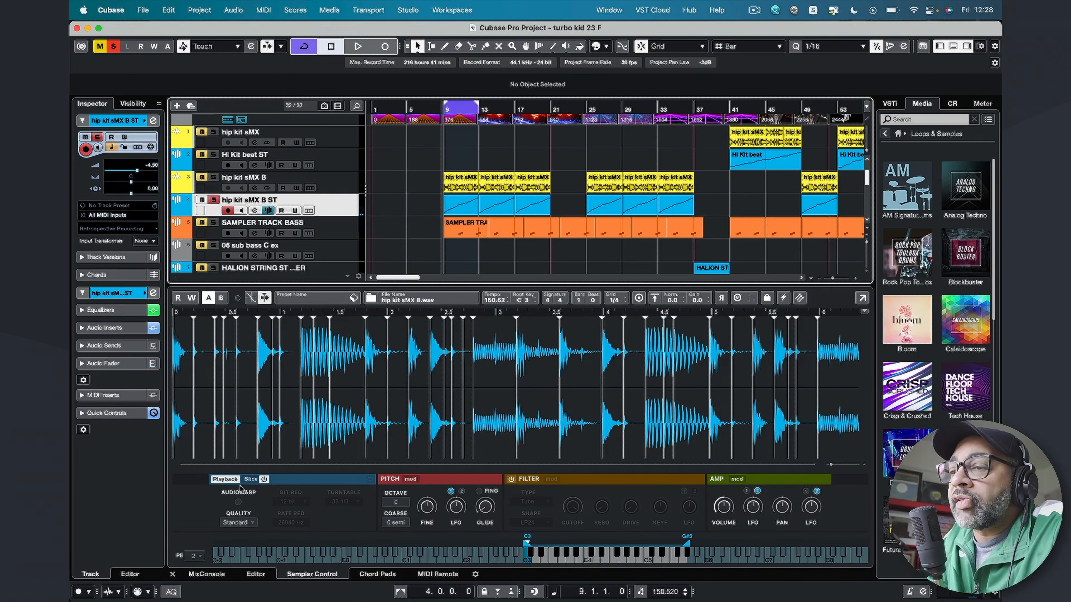
click(250, 523)
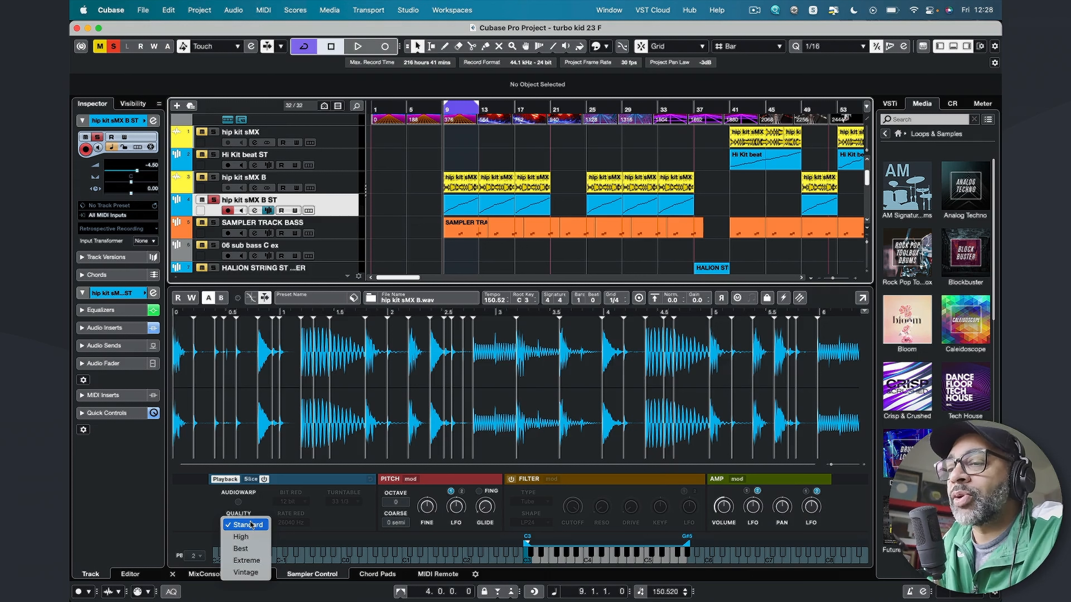
click(246, 573)
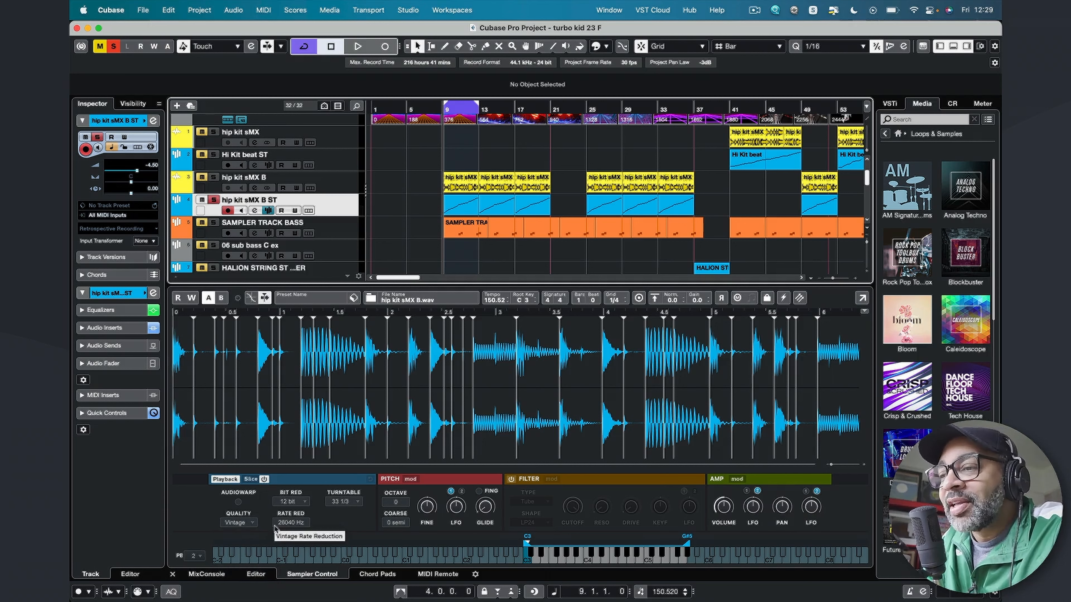
click(304, 505)
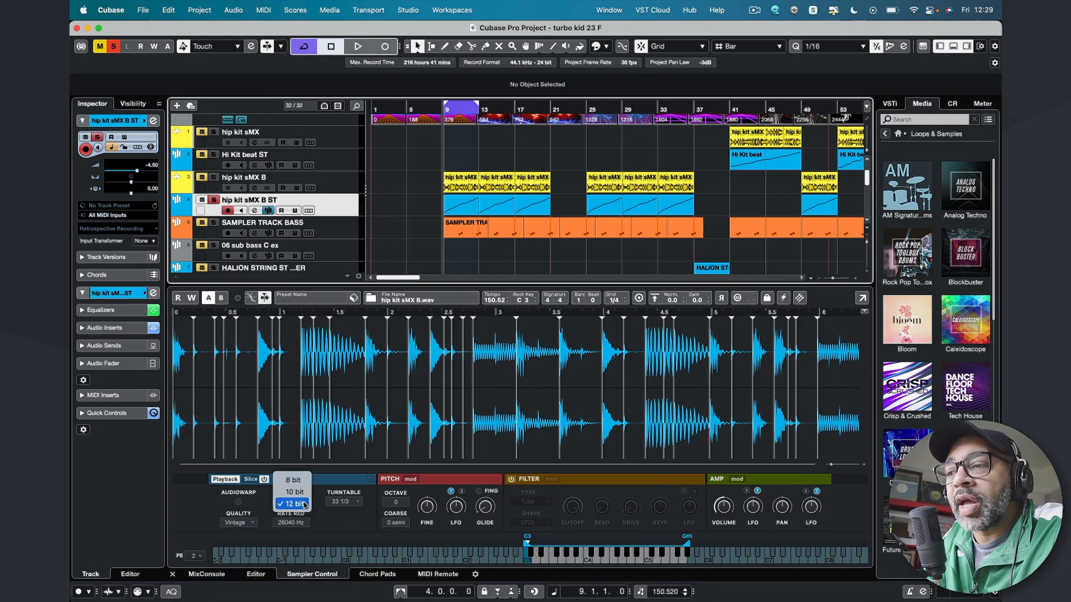
click(346, 530)
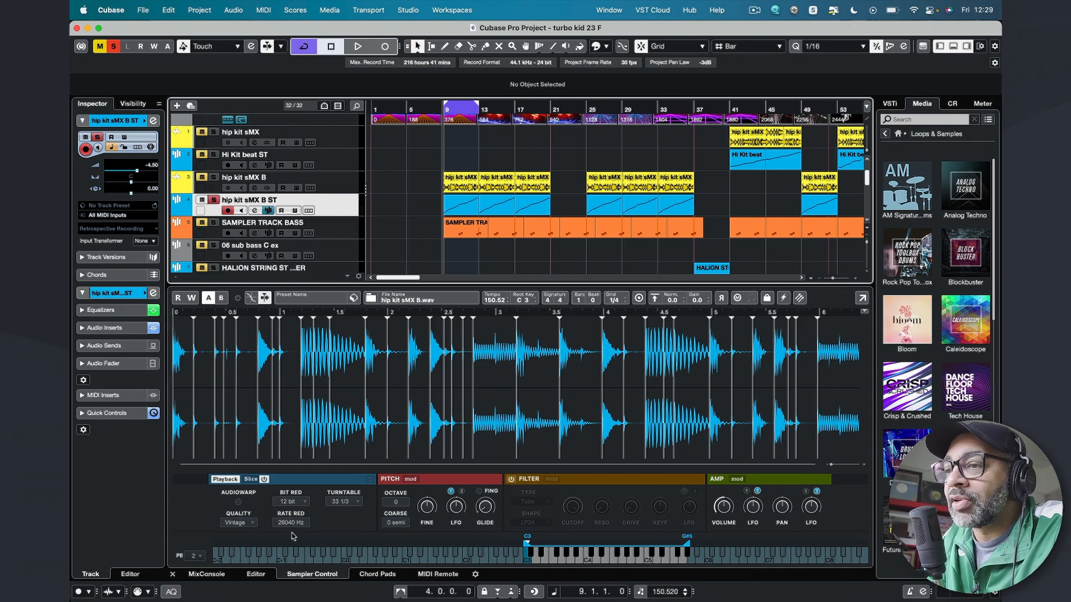
key(space)
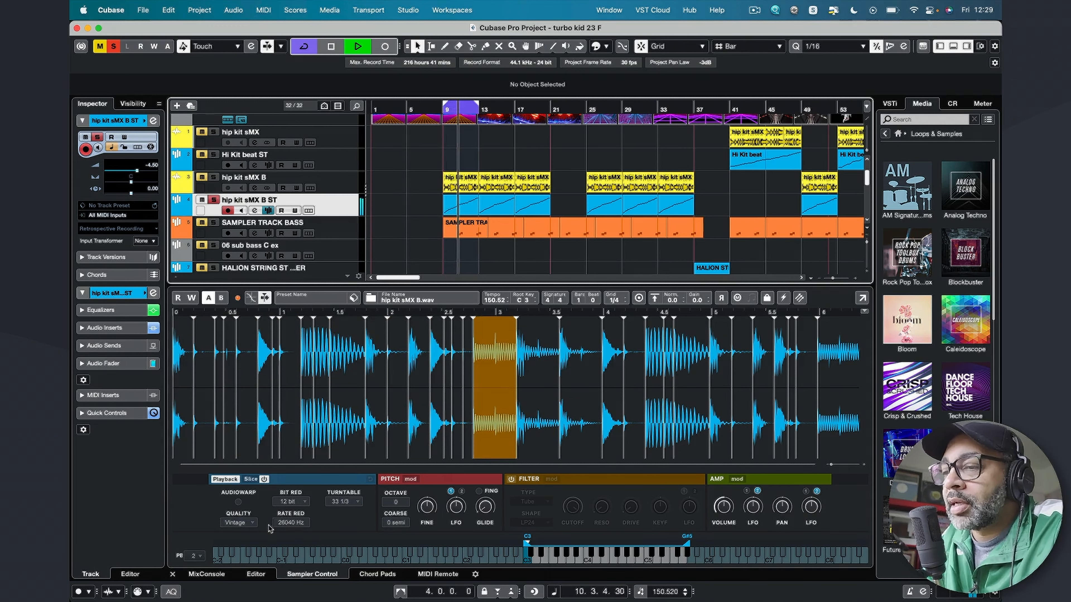
Step: Set the hip kit sample's Vintage bit reduction to 8 bit, audition it in the cycle, and nudge the rate reduction slightly higher
click(291, 502)
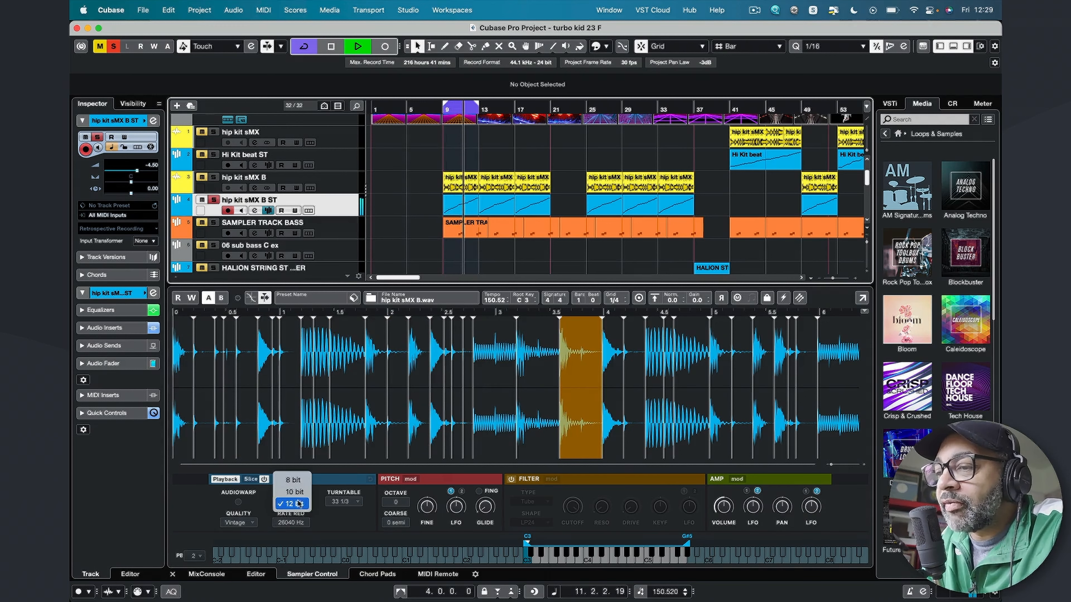
click(296, 479)
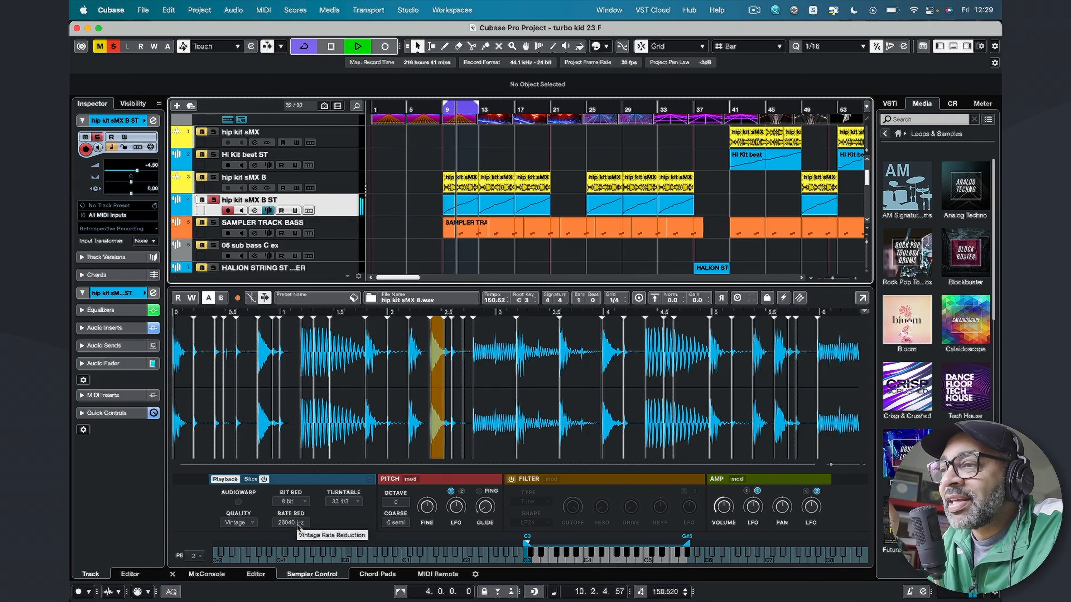
key(space)
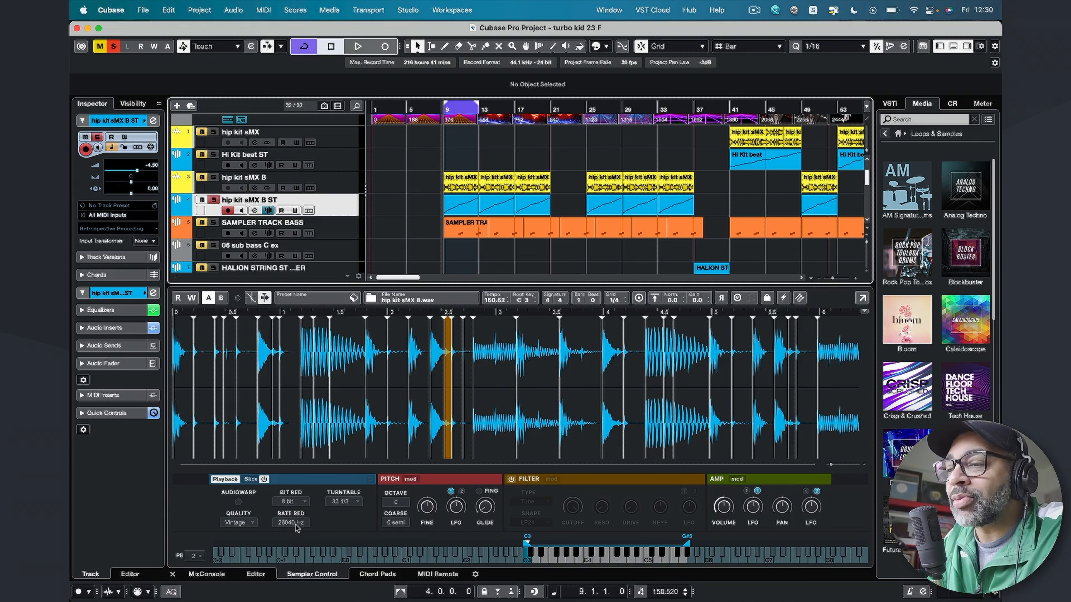
scroll(293, 520, down, 1)
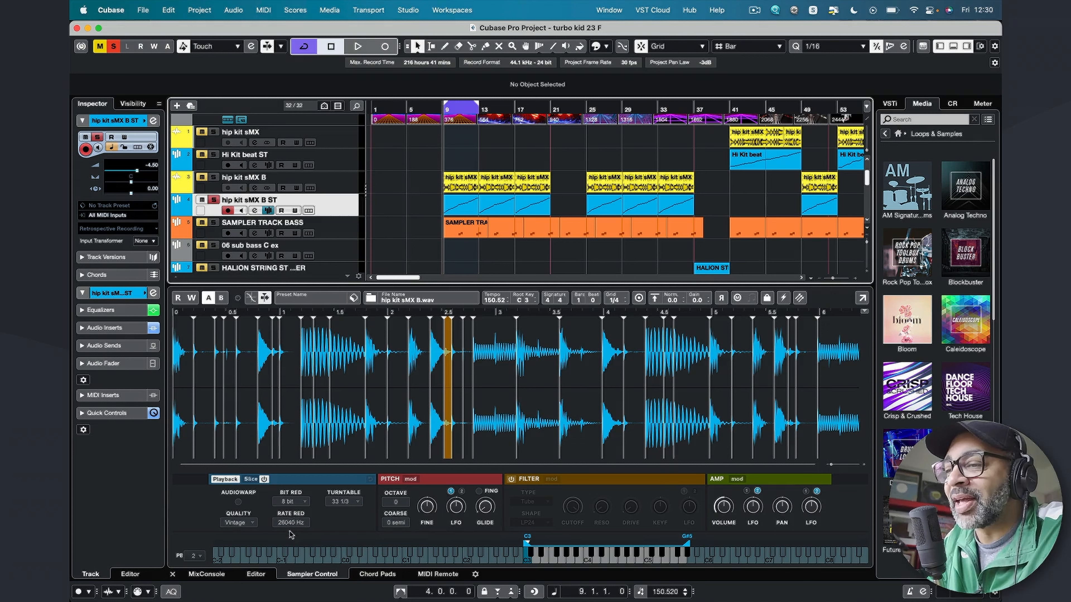
scroll(292, 522, up, 5)
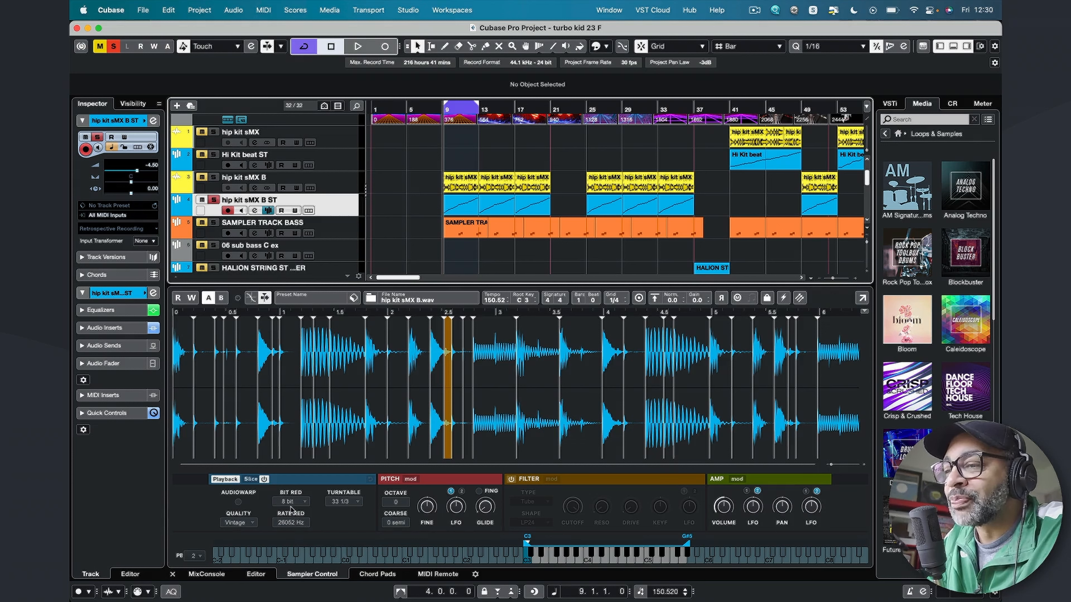
Step: Audition the hip kit sample in the cycle at turntable speed 78 and restore the speed to 33 1/3
click(342, 502)
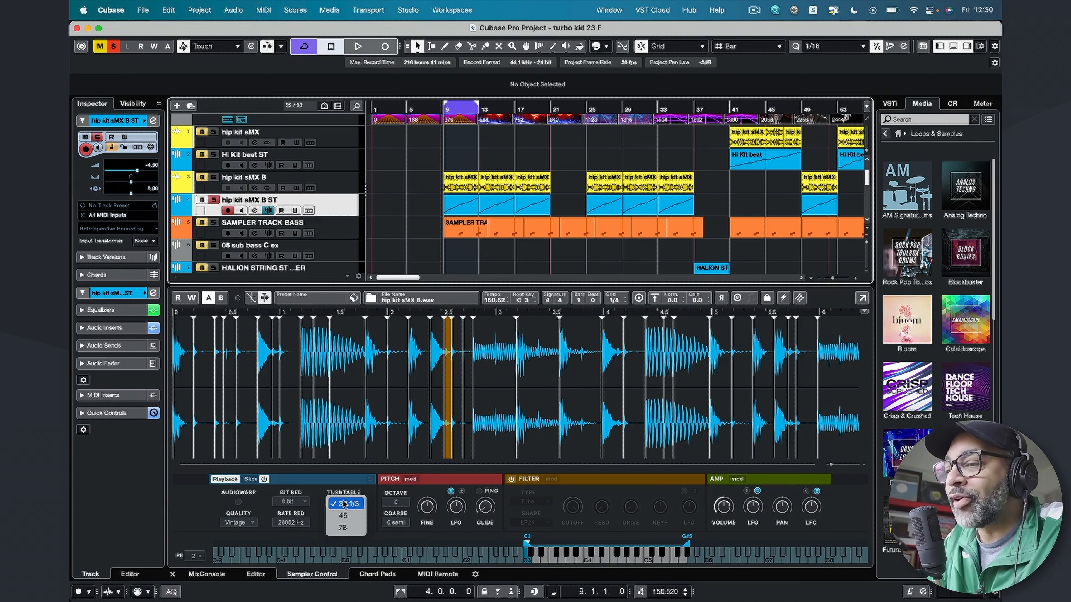
click(345, 527)
key(space)
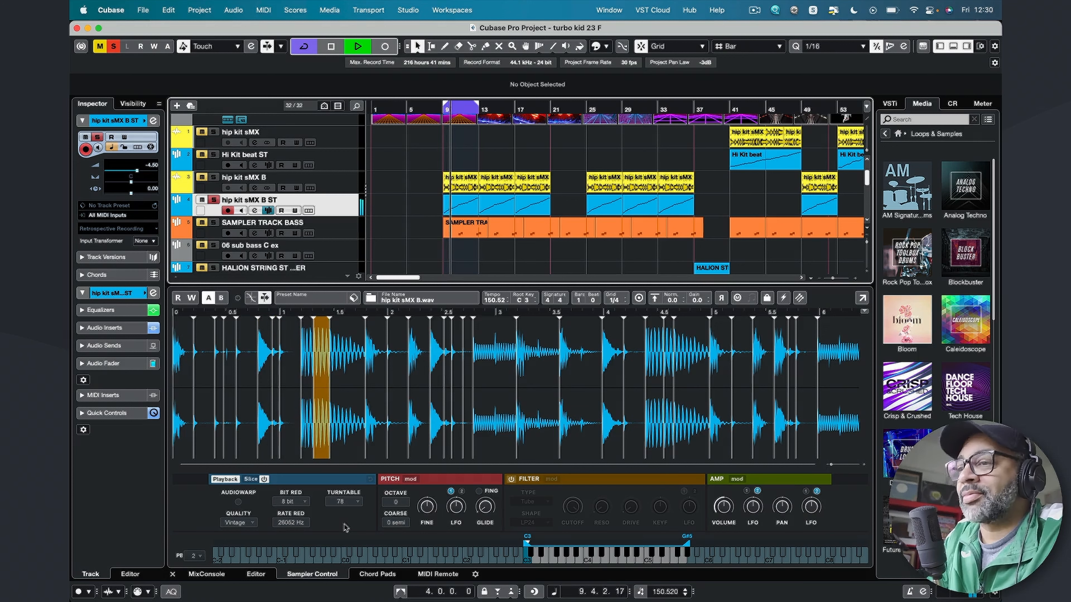
click(355, 508)
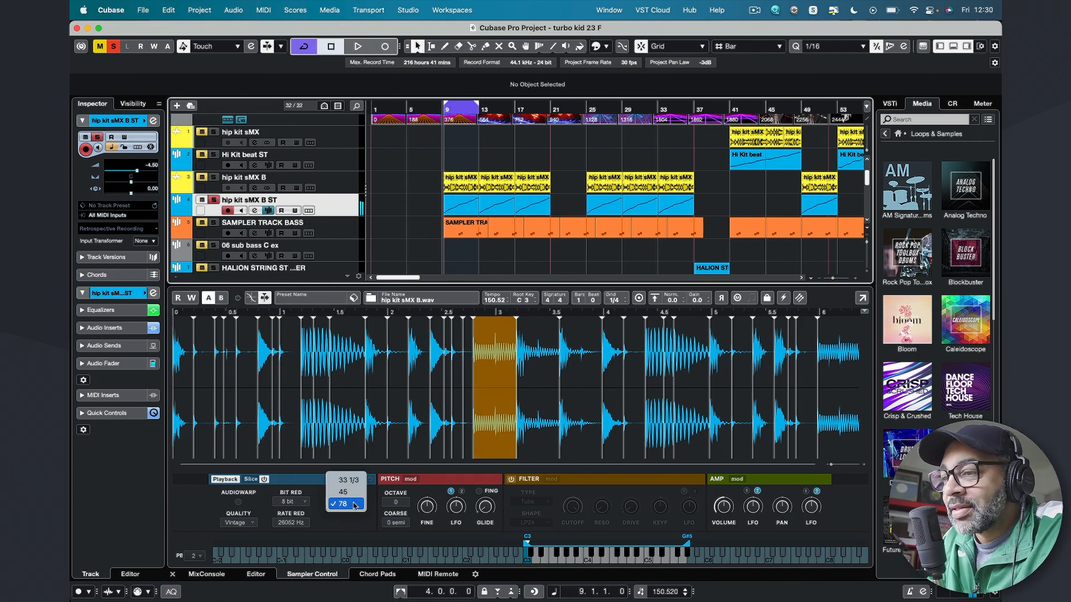
click(338, 507)
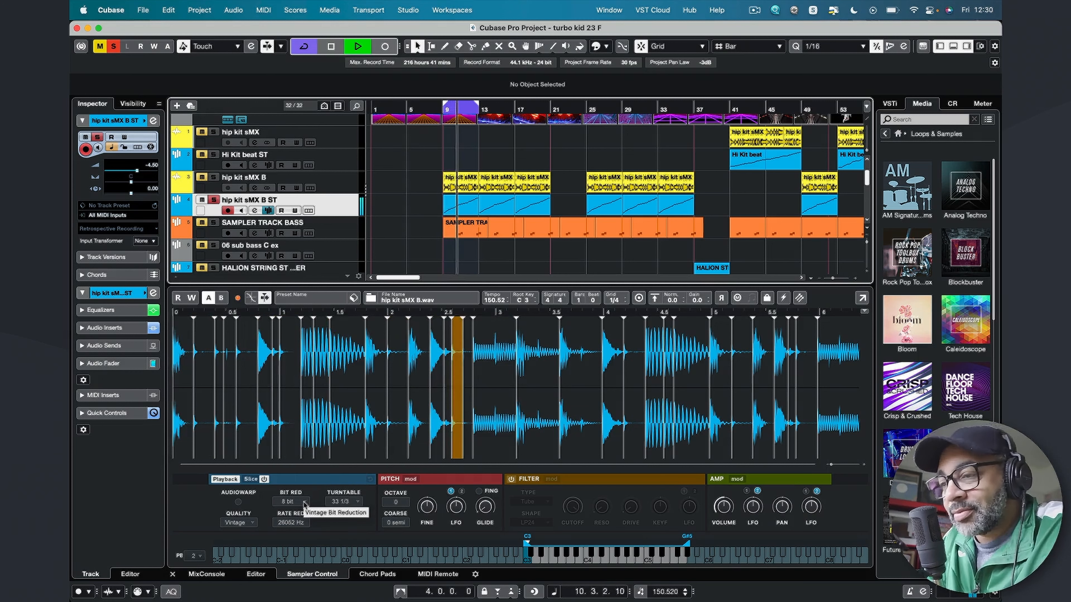
key(space)
Step: Set the hip kit sample's bit reduction to 10 bit and audition it in the cycle
click(304, 503)
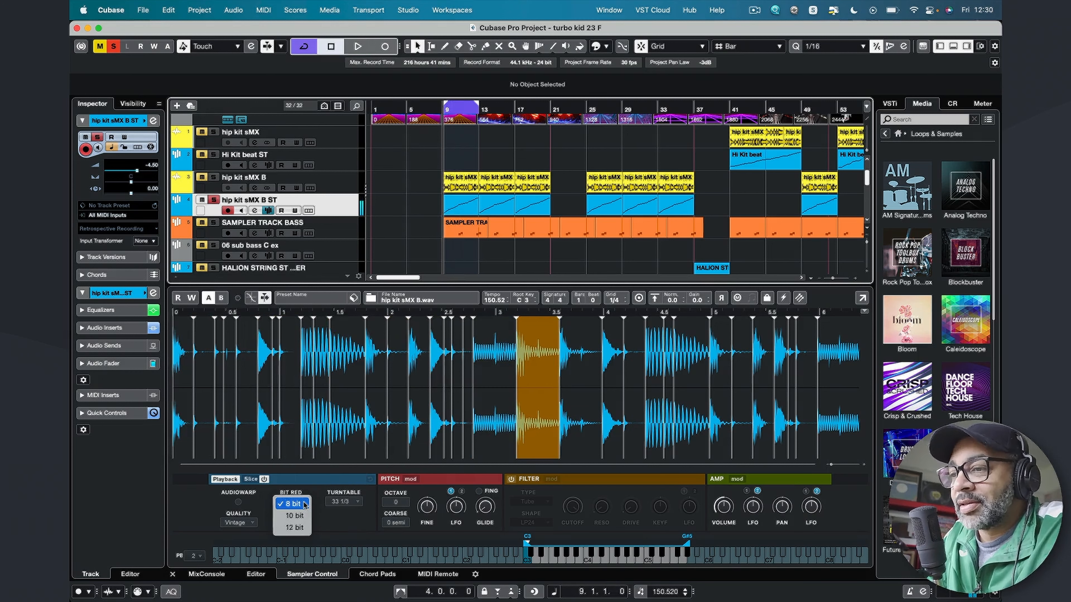
click(294, 516)
key(space)
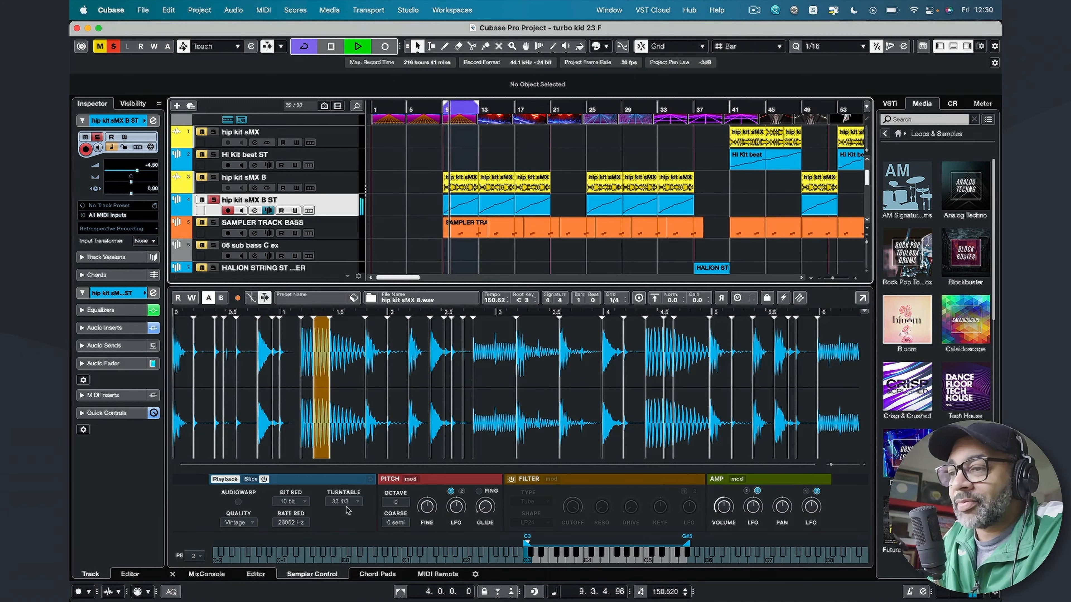
key(space)
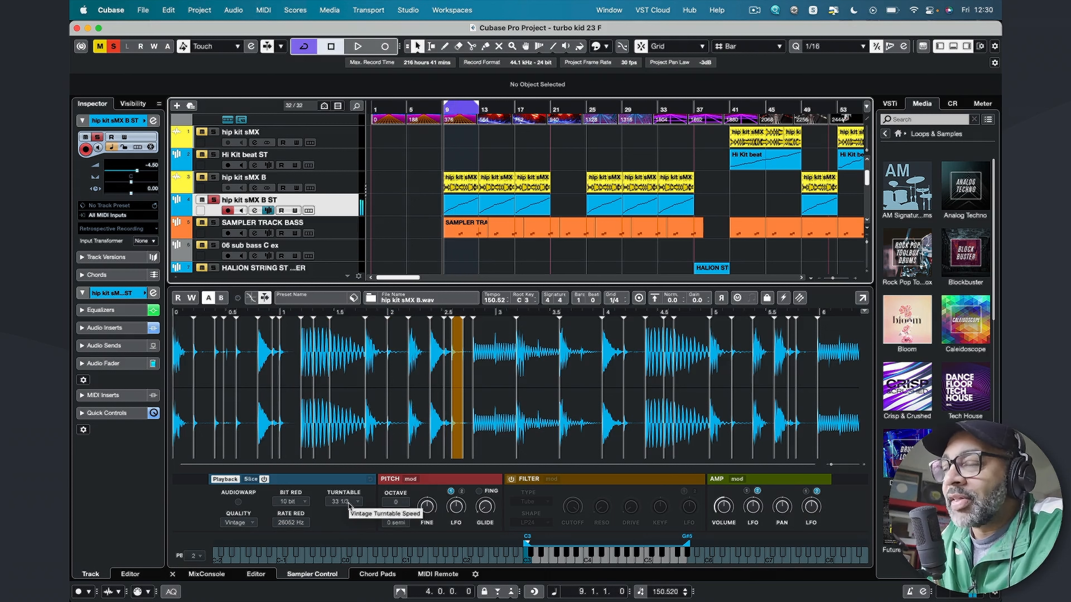
Step: Set the hip kit sample's turntable speed to 45 and audition it in the cycle
click(349, 503)
click(350, 518)
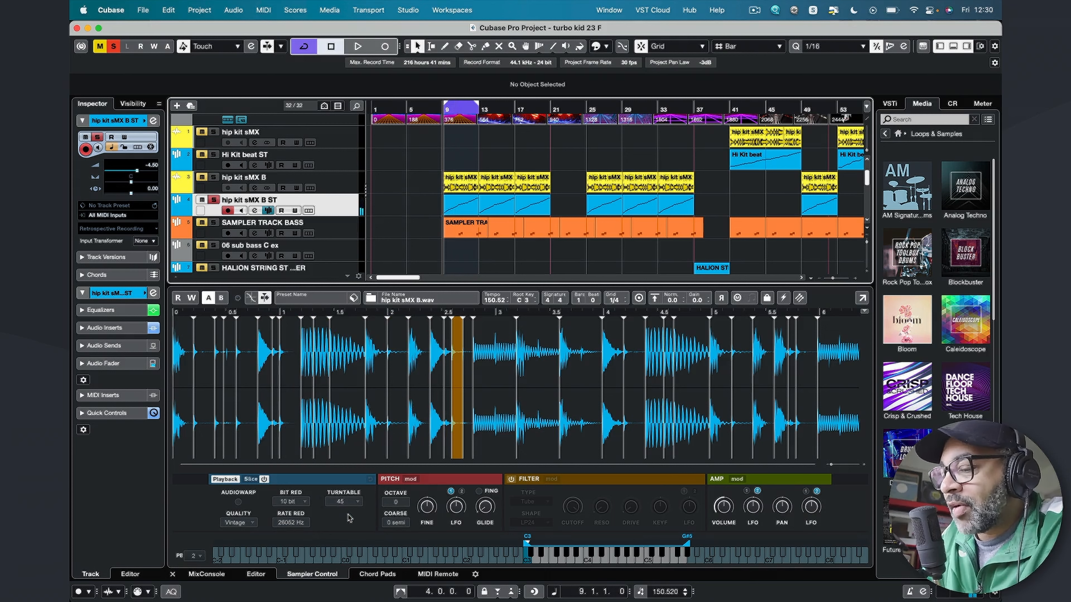
key(space)
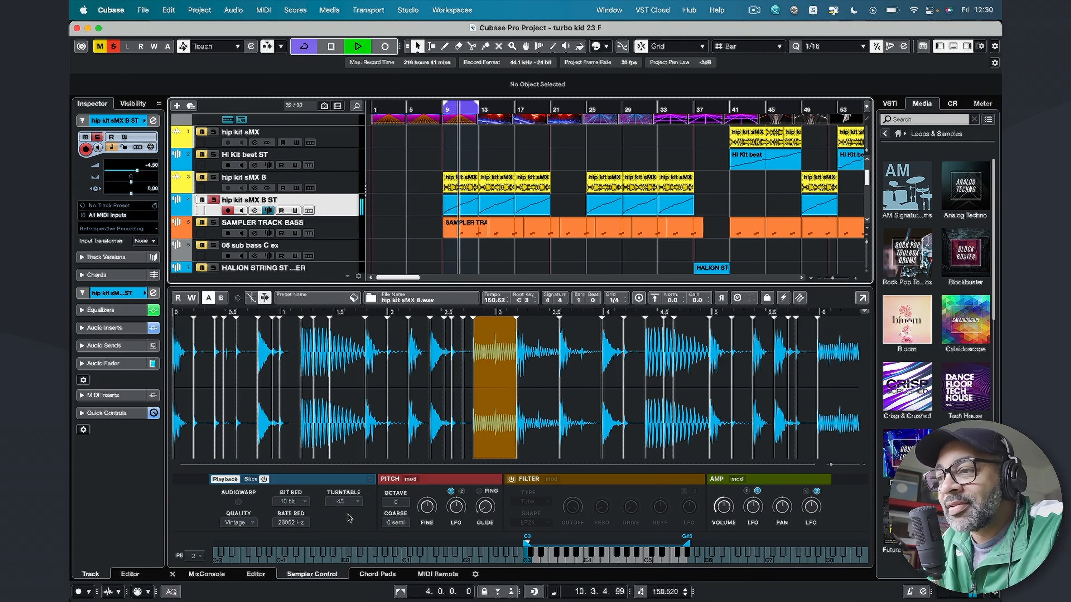
key(space)
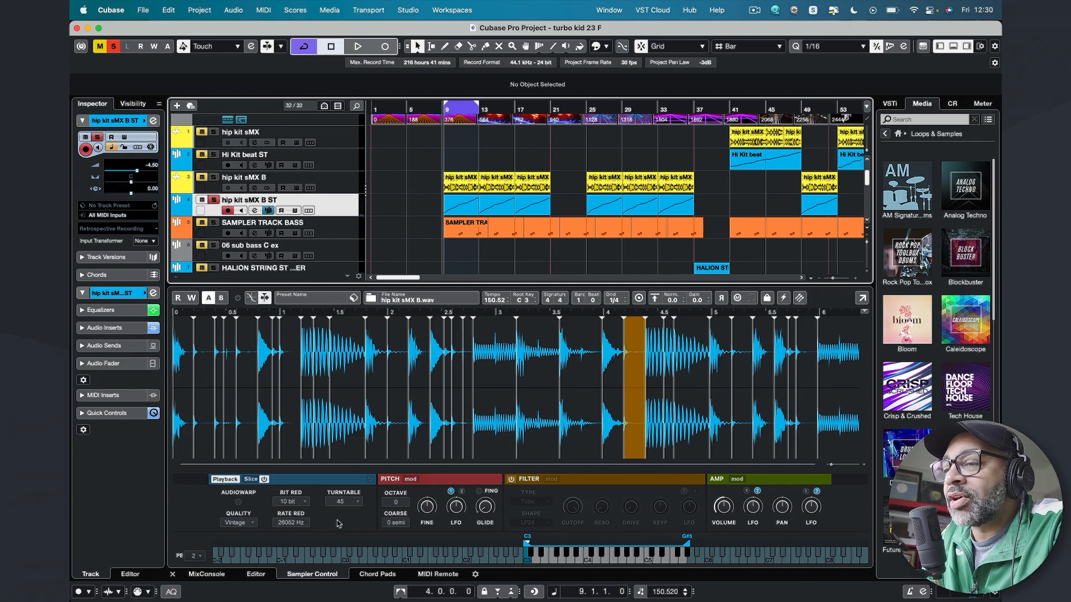
Step: Set the hip kit sample's bit reduction to 12 bit and turntable speed to 33 1/3, and play the cycle briefly
click(302, 502)
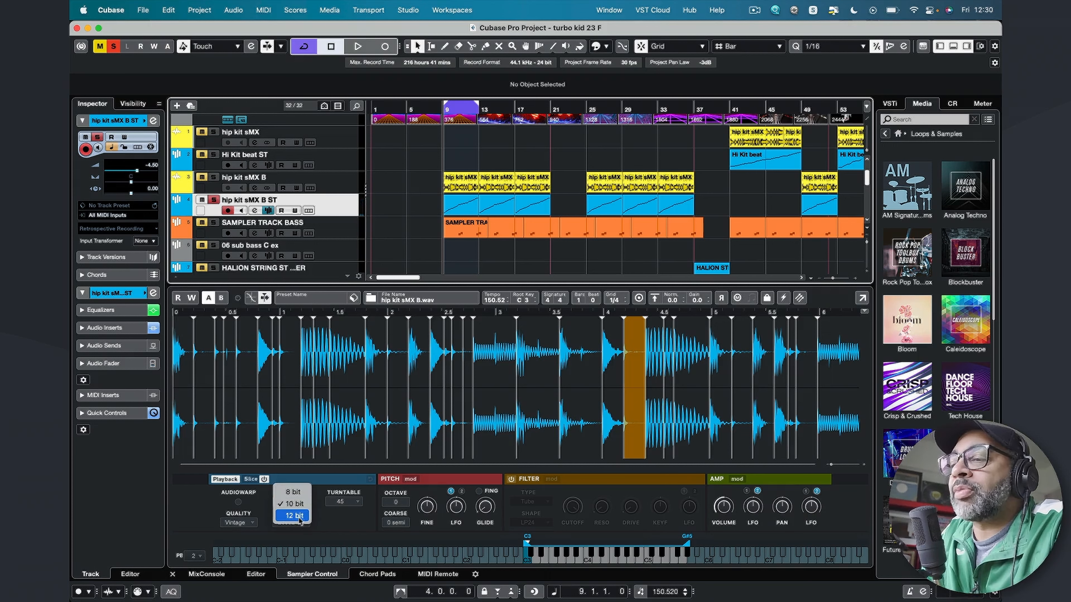
click(300, 516)
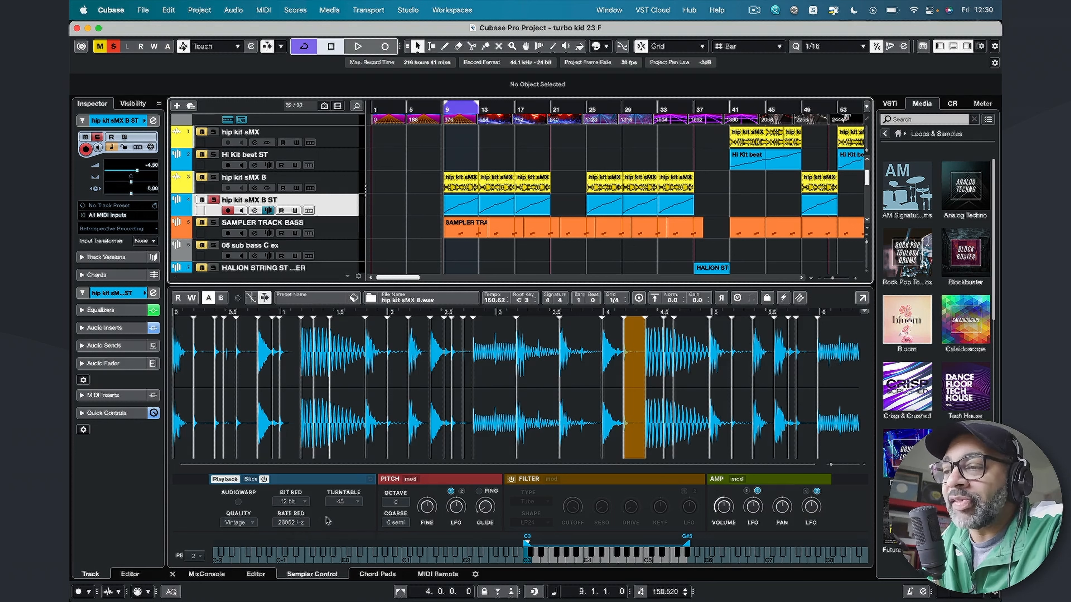
click(359, 504)
click(348, 492)
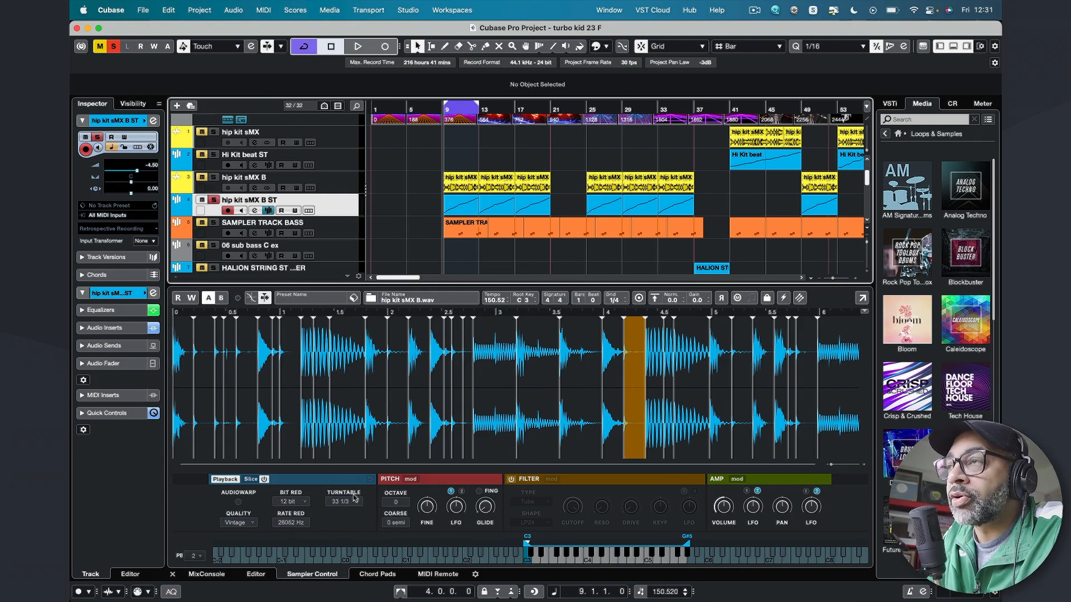
key(space)
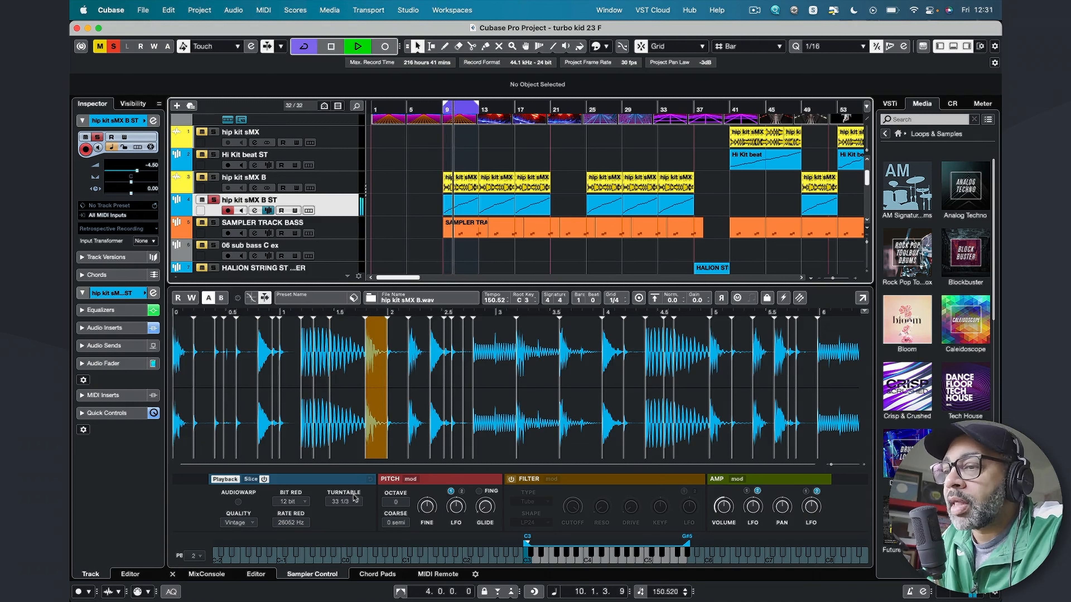
key(space)
Step: Audition the hip kit sample in the cycle with Extreme playback quality and switch the quality back to Vintage
click(255, 524)
click(253, 513)
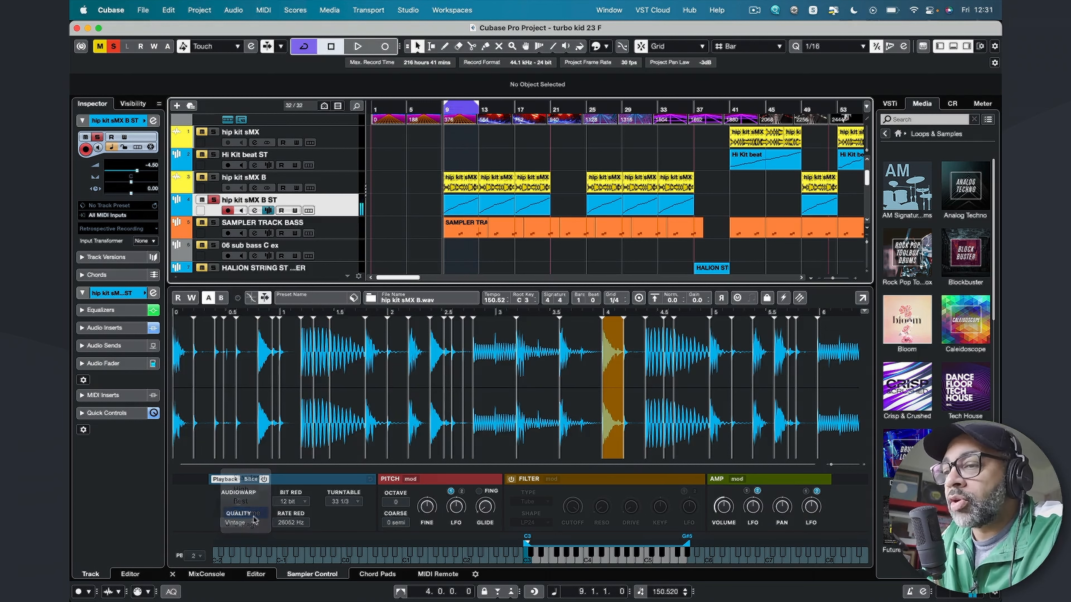
key(space)
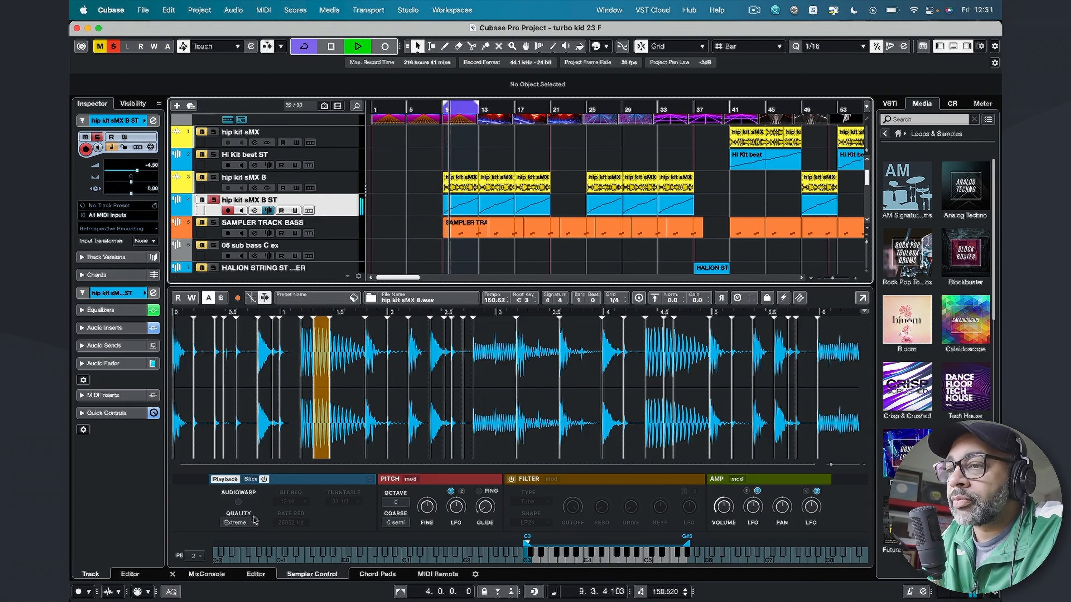
key(space)
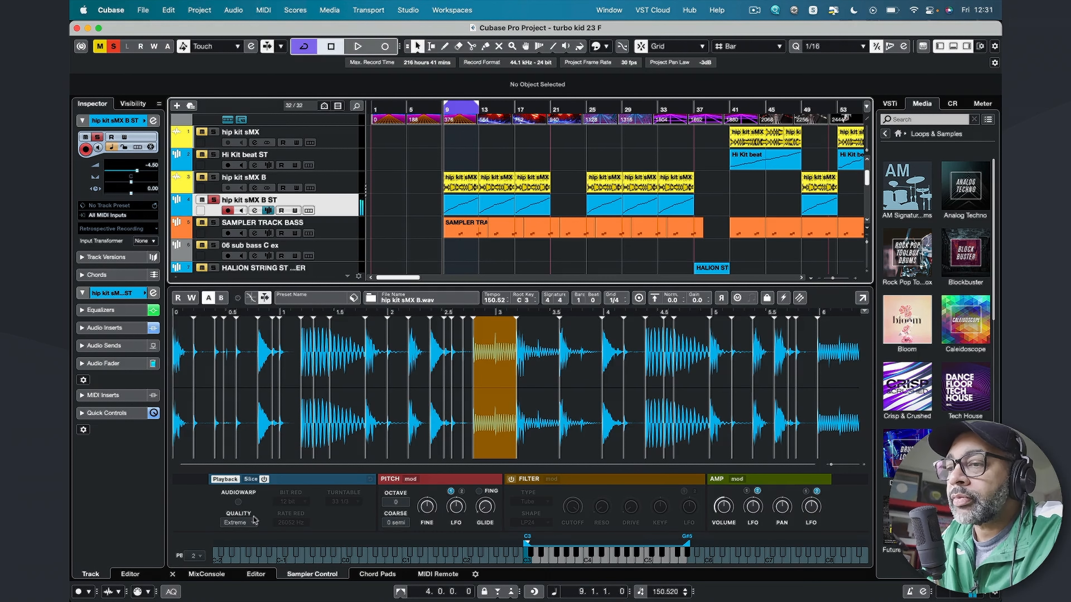
click(253, 522)
click(246, 537)
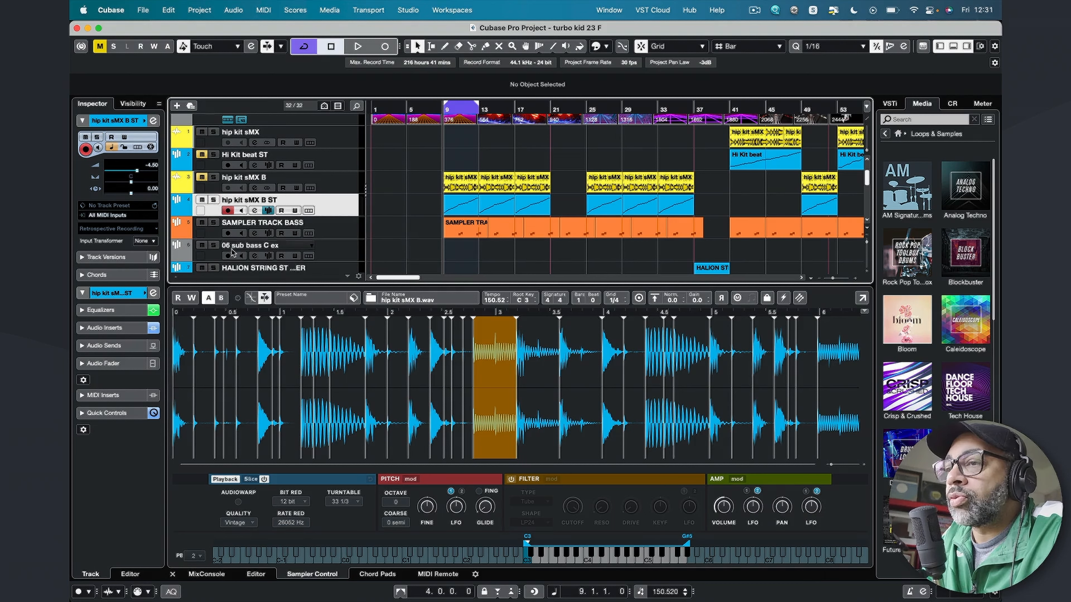
Step: Select and solo SAMPLER TRACK BASS, and enlarge the loop region of its 06 sub bass C waveform in Sampler Control
scroll(263, 252, down, 4)
scroll(263, 252, down, 5)
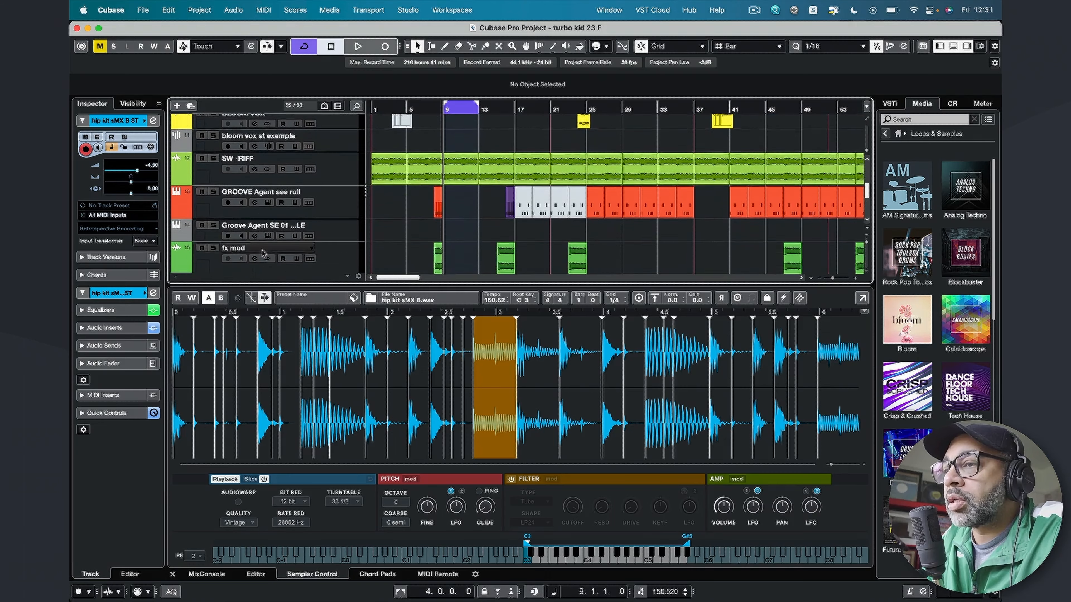
scroll(263, 253, up, 10)
scroll(263, 253, down, 1)
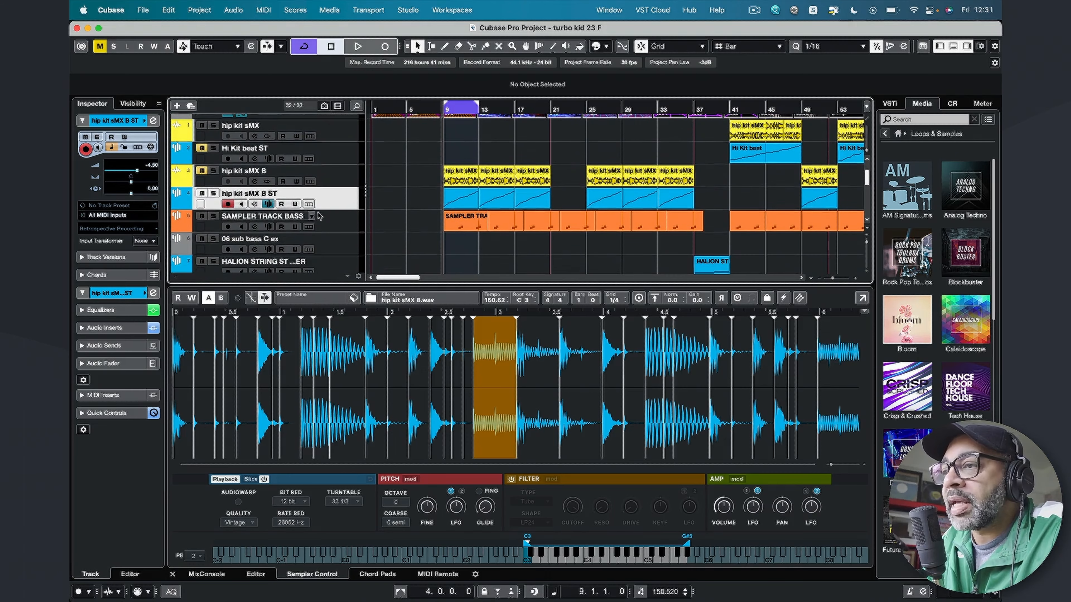
click(308, 216)
click(213, 216)
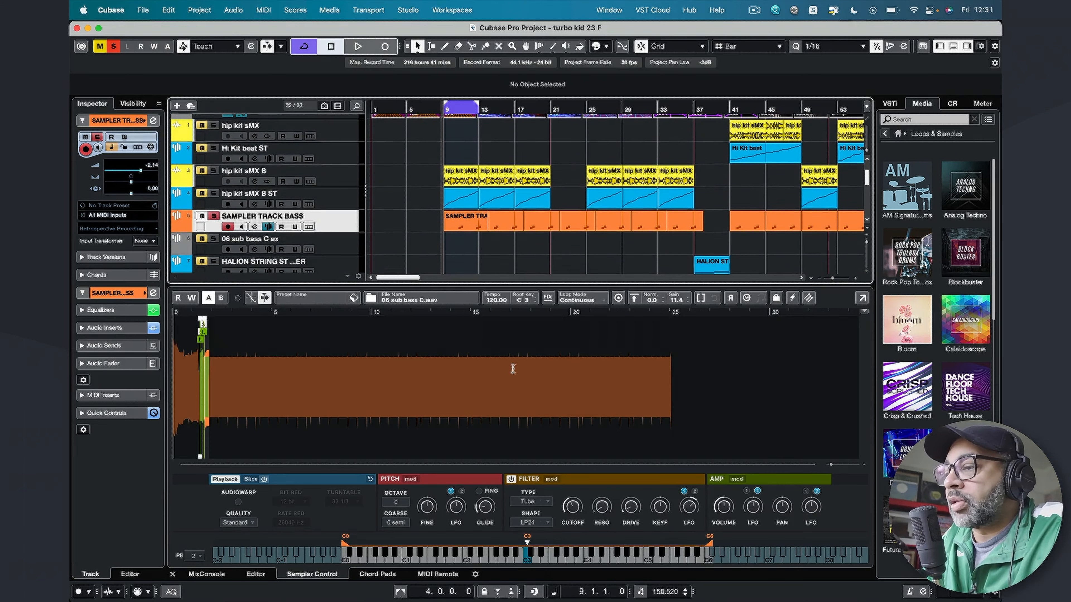
drag(833, 469, 844, 468)
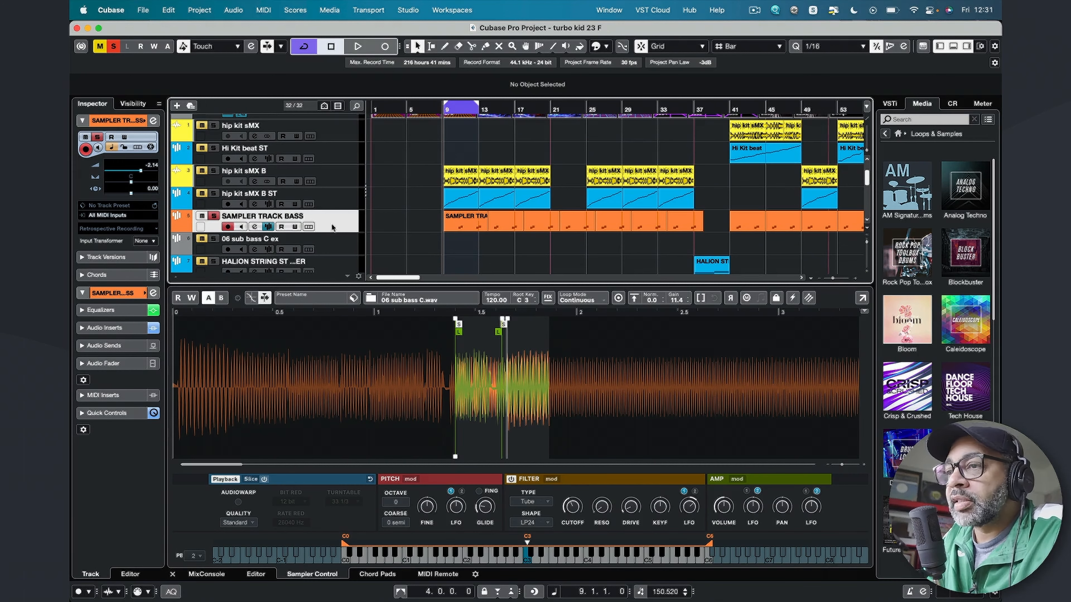
Step: Play the soloed SAMPLER TRACK BASS in the cycle and open its first part at bar 9 in the Key Editor
key(space)
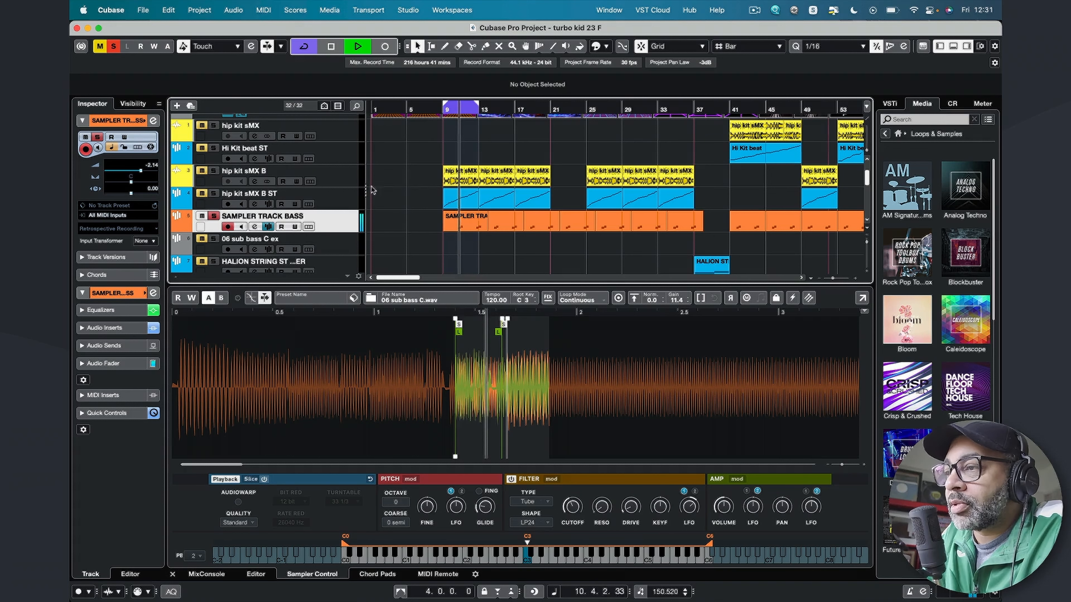
double_click(459, 219)
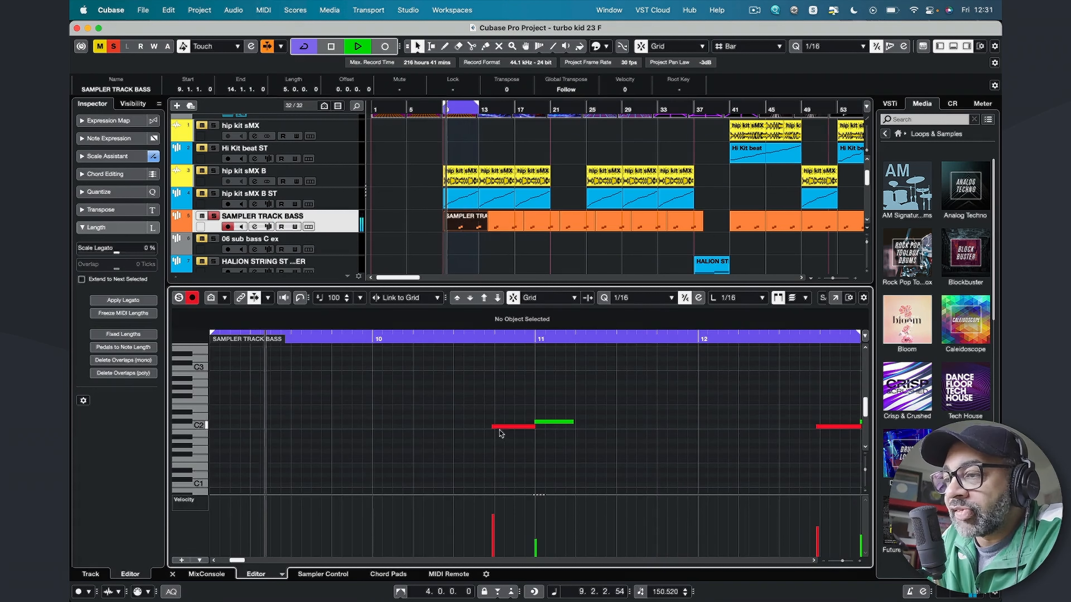
key(space)
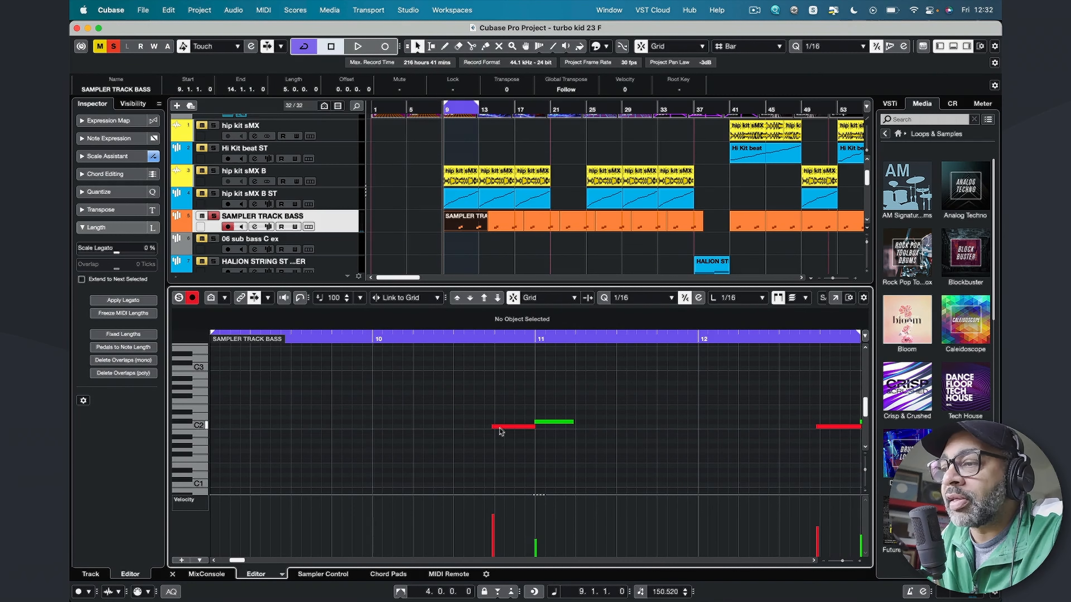
Step: Select the two bass notes around the start of bar 11, nudge them slightly later, and nudge them back
drag(506, 417, 554, 451)
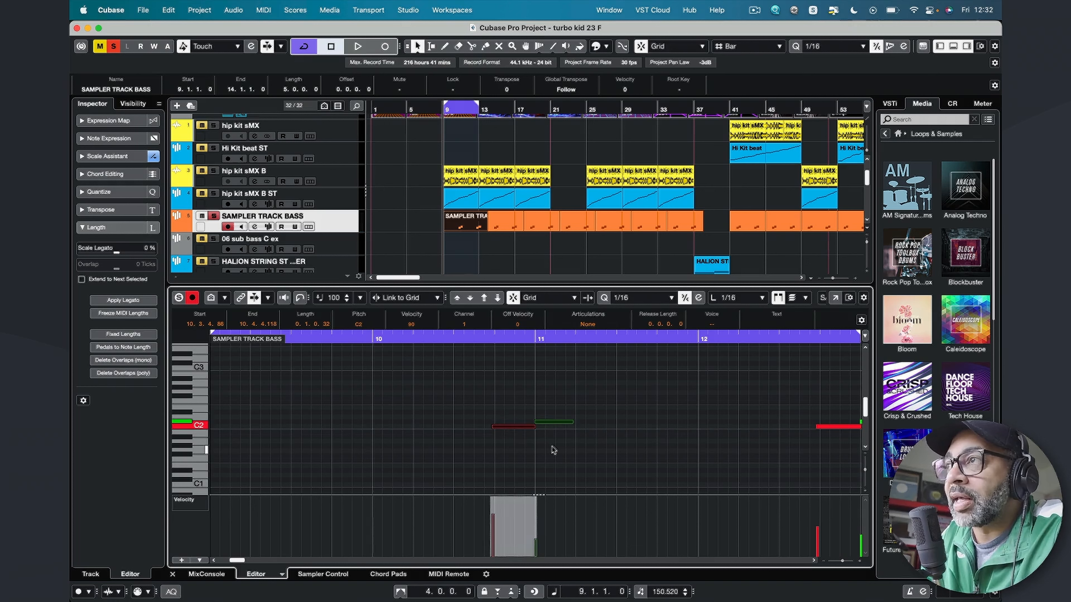
key(ctrl+Right)
key(ctrl+Right)
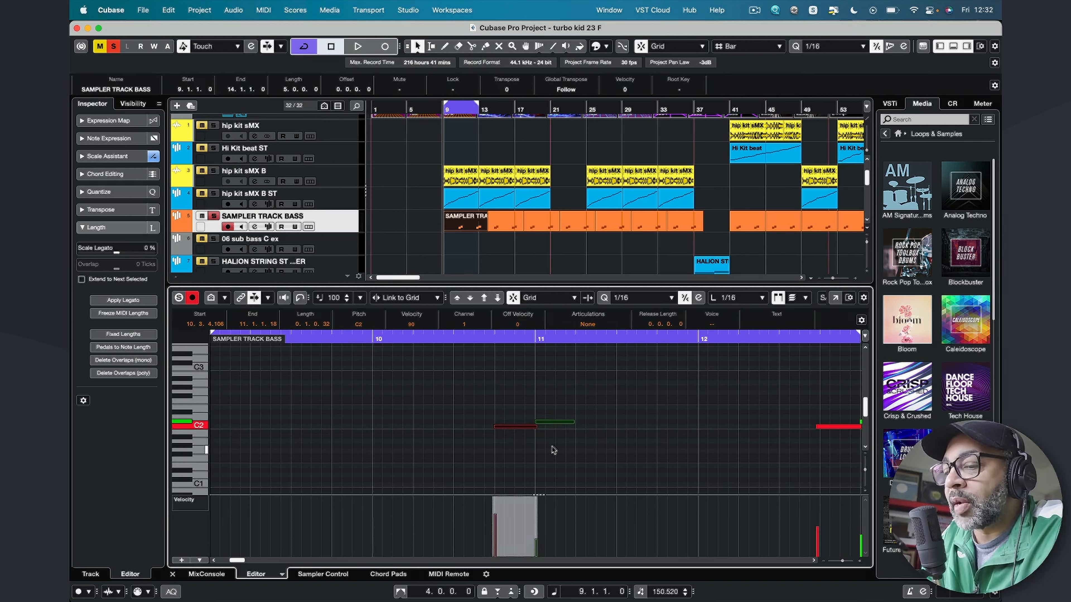
key(ctrl+Left)
key(ctrl+Left)
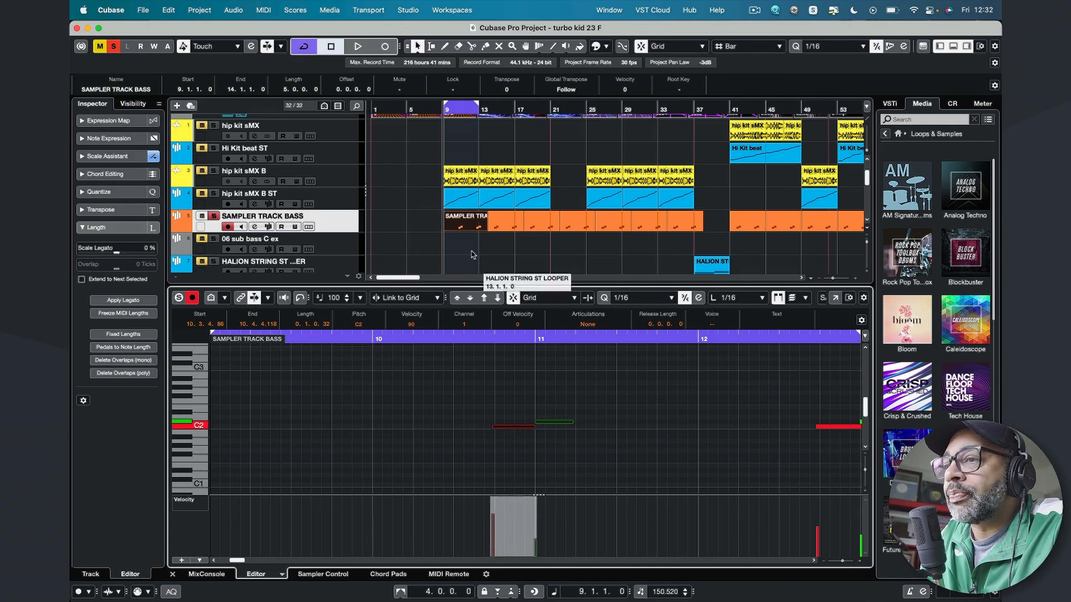
Step: Select SAMPLER TRACK BASS and audition its soloed notes in the cycle
click(354, 223)
key(space)
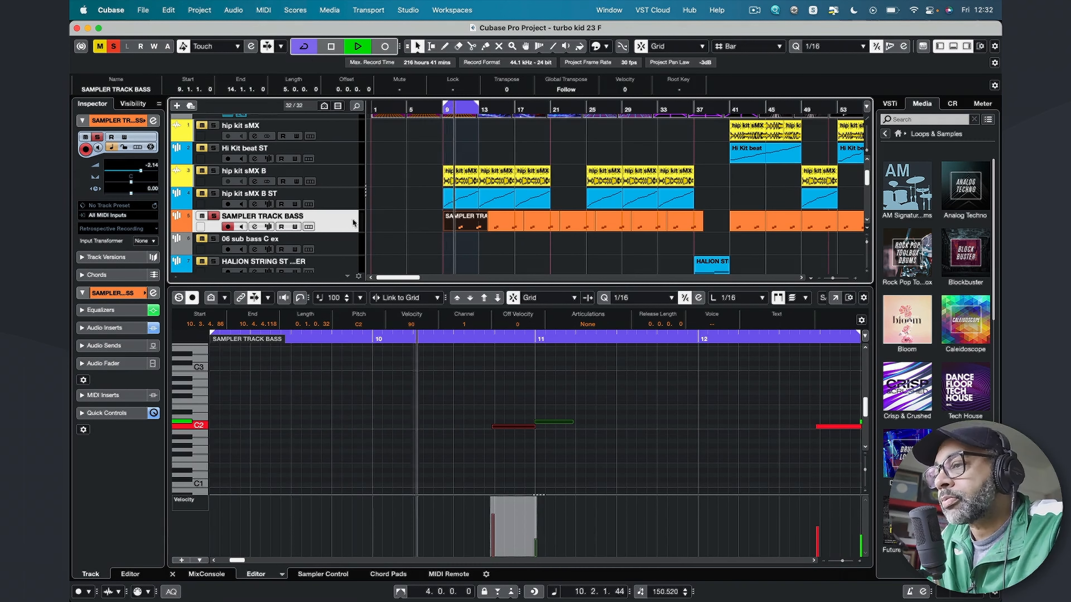
key(space)
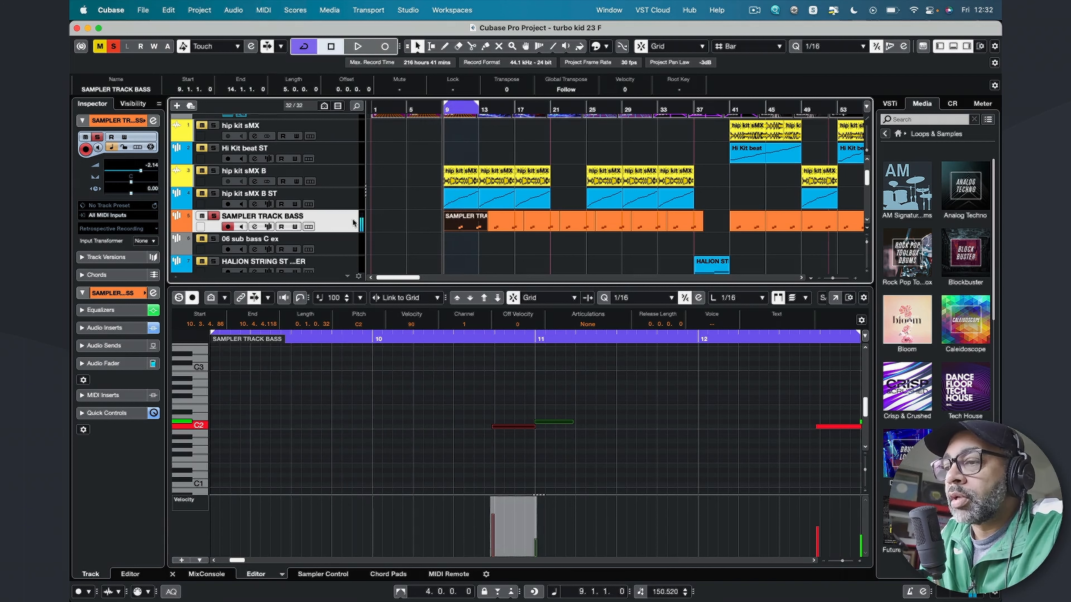
Step: Solo the 06 sub bass C ex track in place of SAMPLER TRACK BASS and show its waveform in Sampler Control
click(268, 228)
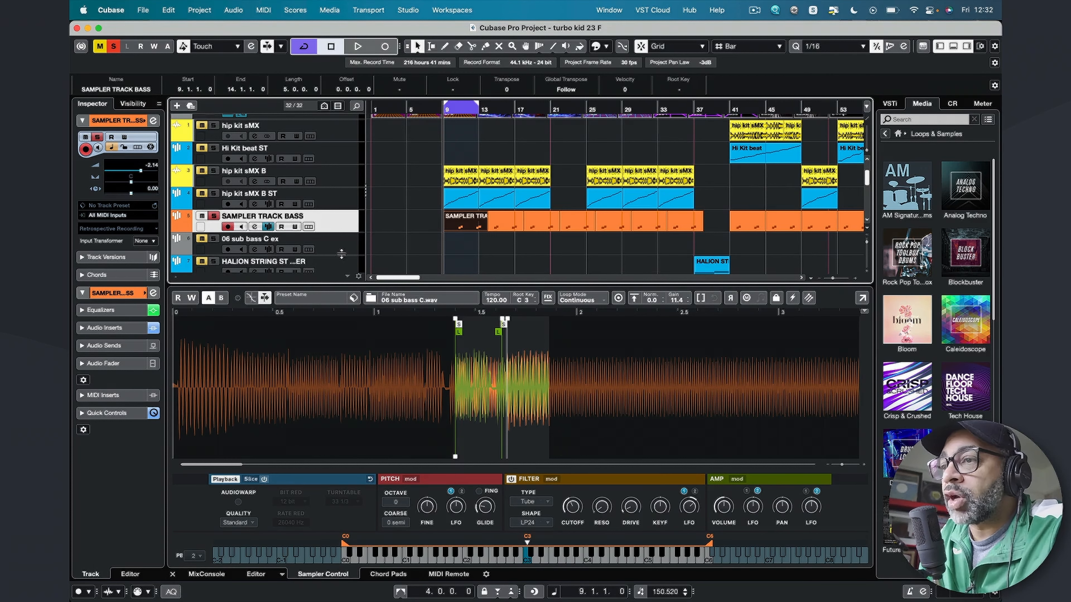
scroll(342, 254, down, 1)
click(339, 220)
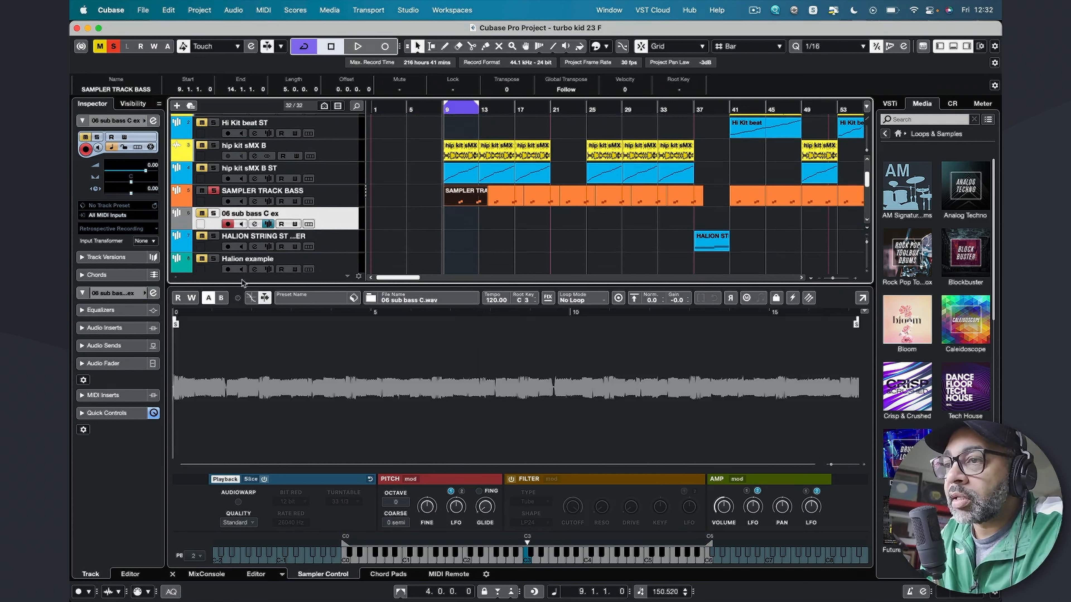
click(202, 213)
click(201, 190)
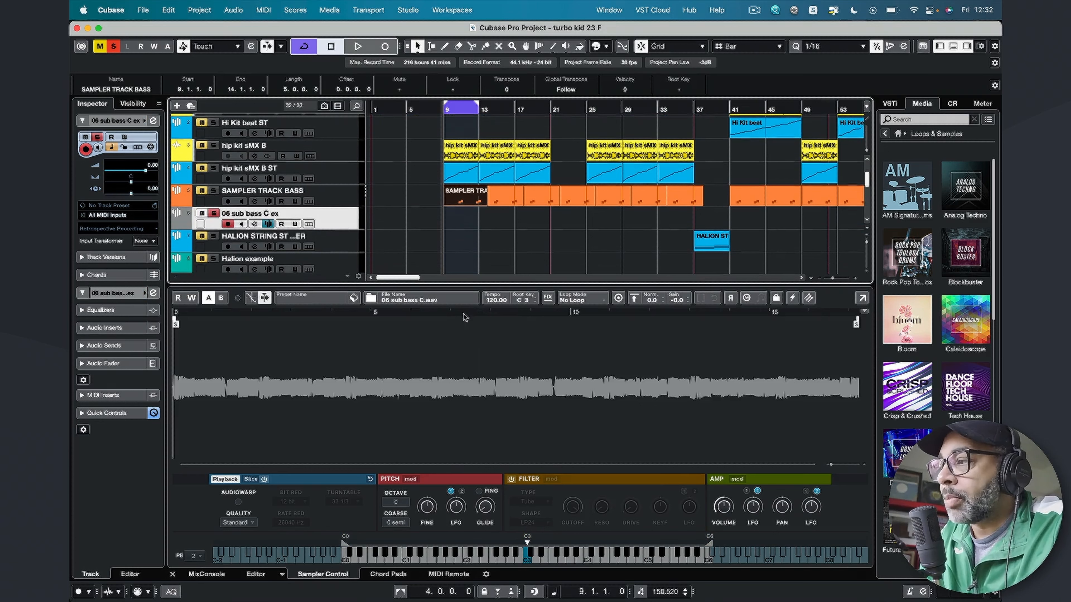
Step: Search the Loops & Samples media for "SUB" and limit the results to Audio Files
click(912, 120)
text(SUB)
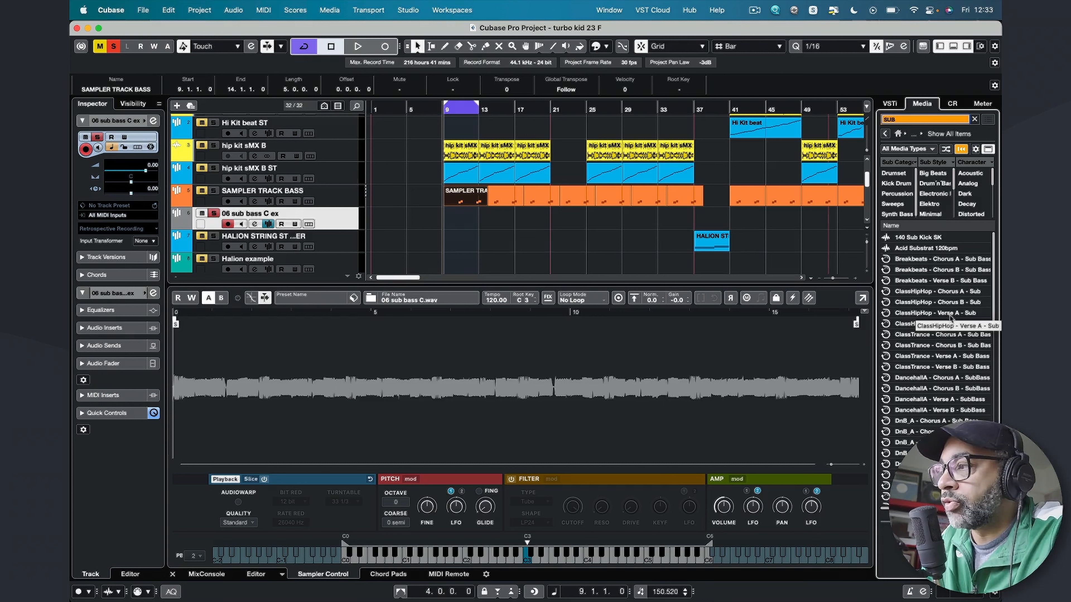
click(928, 150)
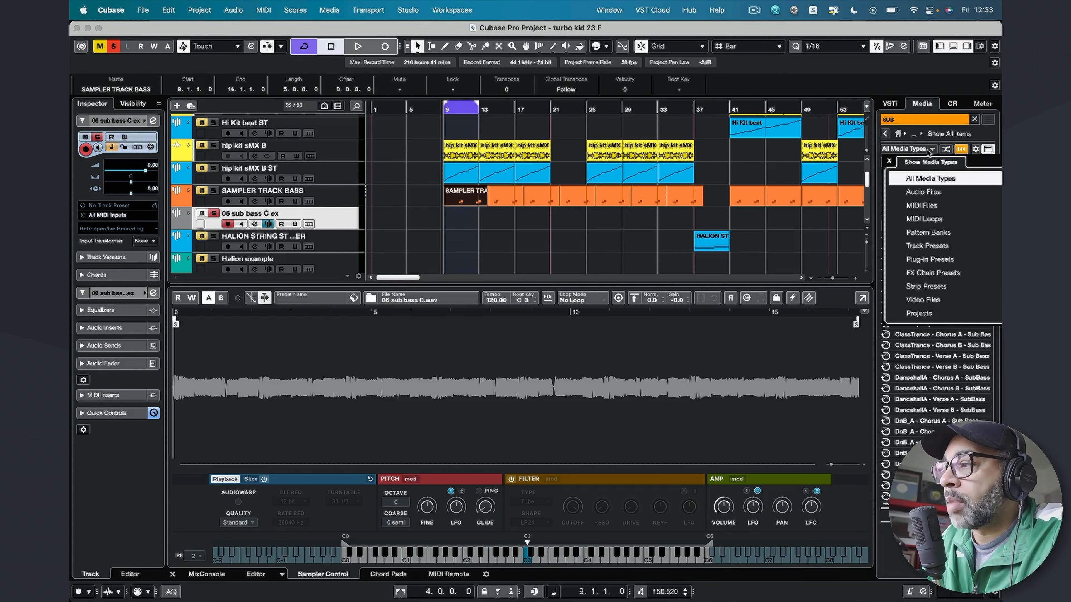
click(927, 192)
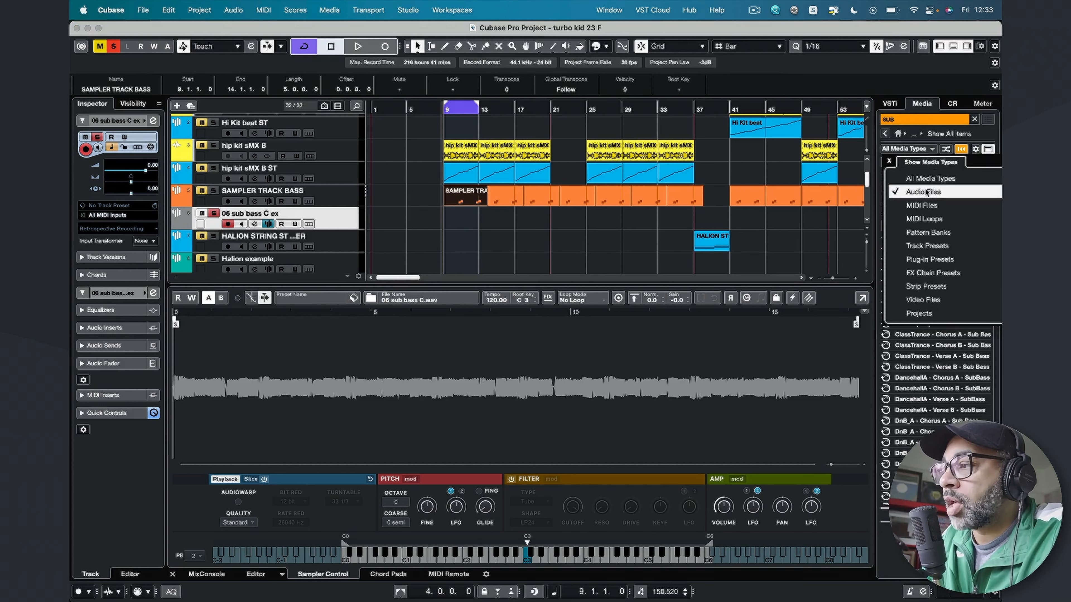
click(885, 153)
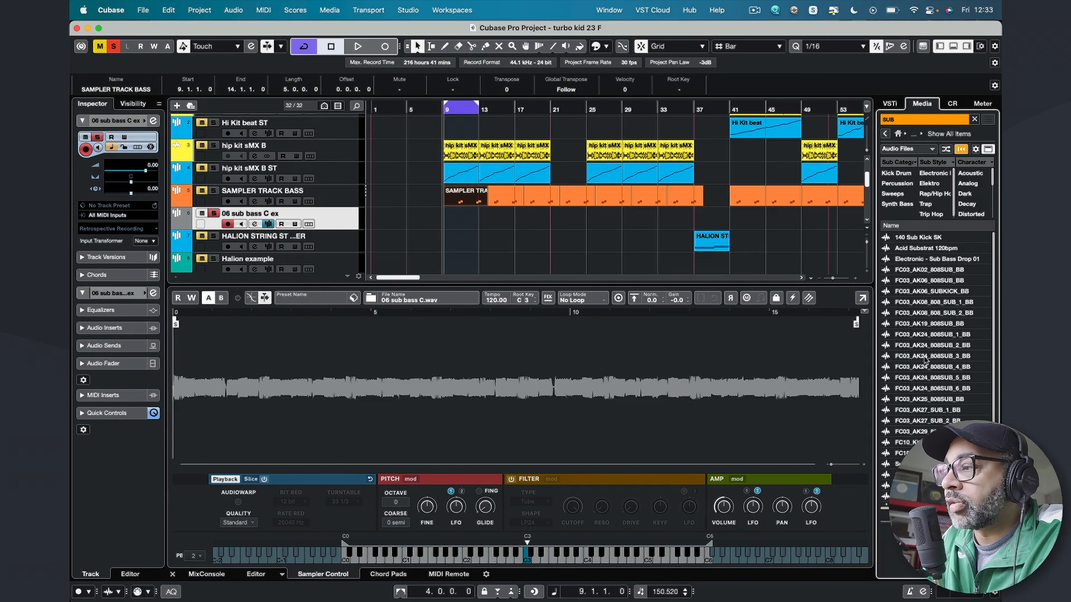
Step: Reopen Loops & Samples, search again for "SUB", and view the Create Sampler Track option for Acid Substrat 120bpm
click(898, 134)
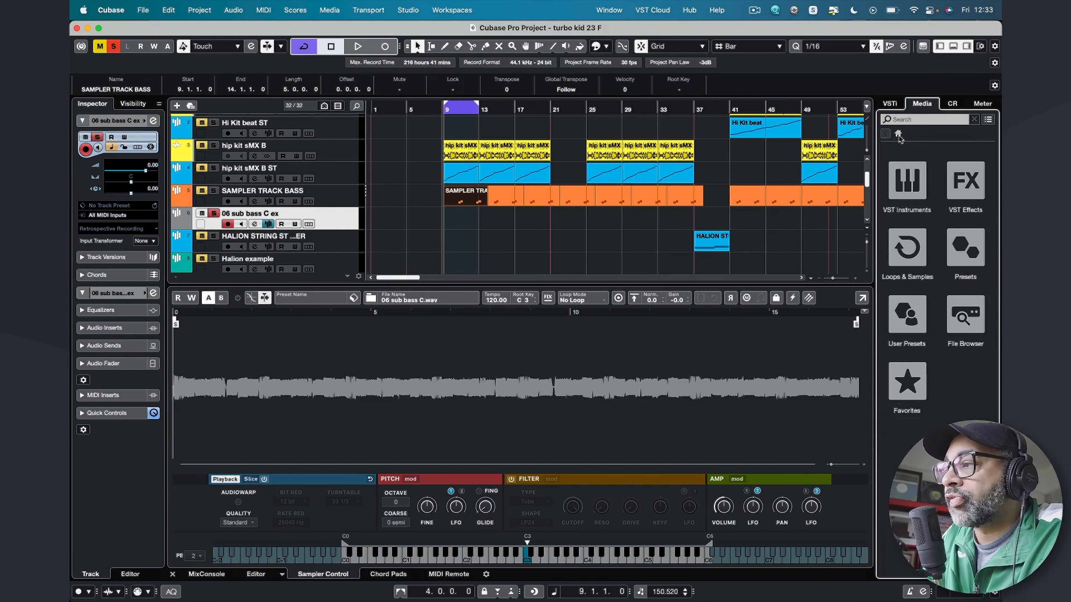
click(900, 266)
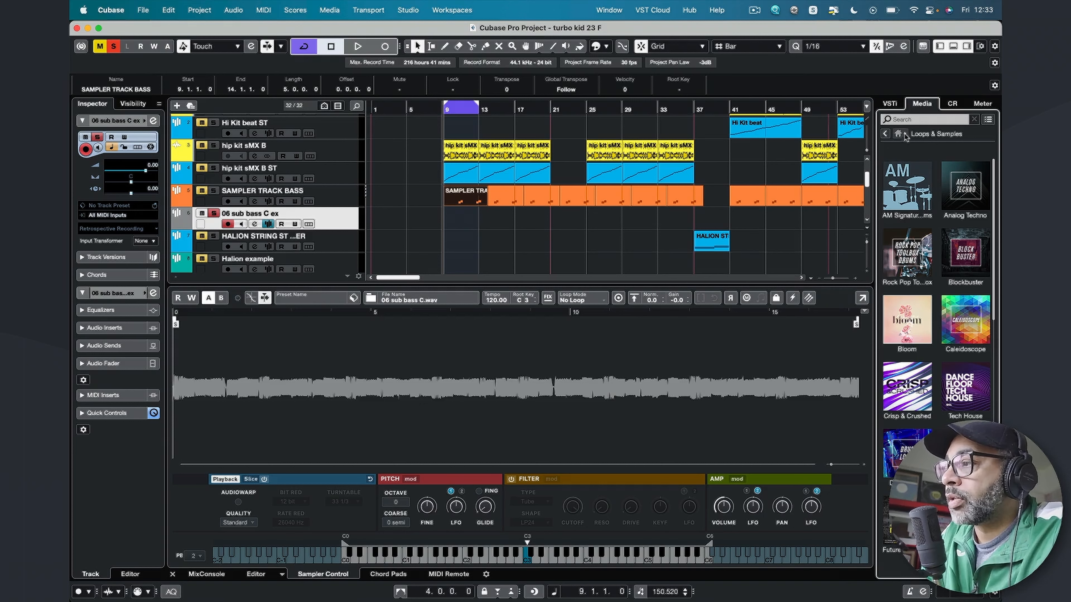
click(907, 122)
text(SUB)
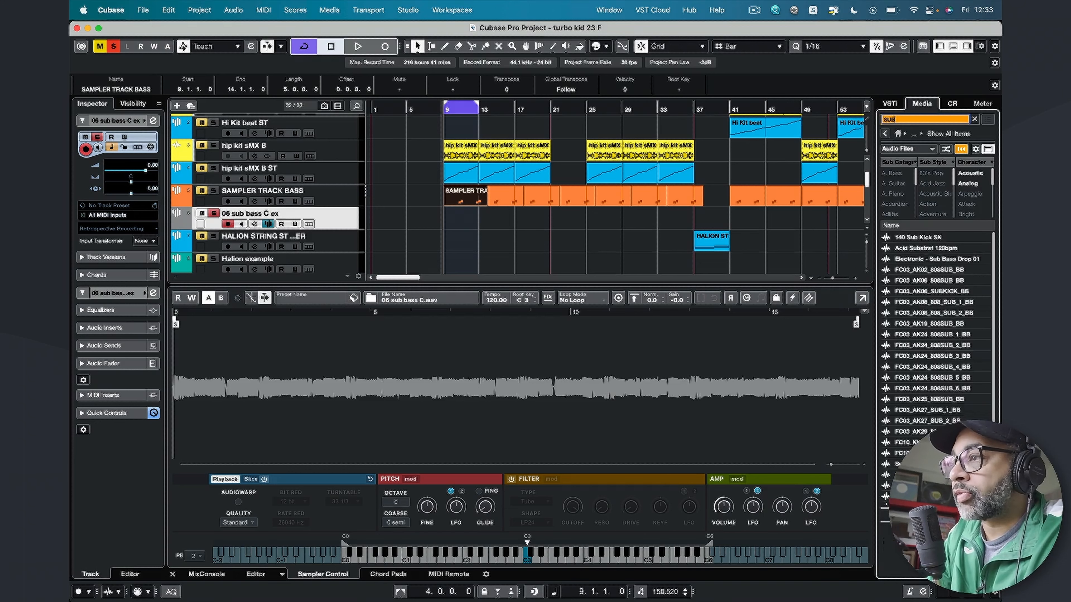
click(917, 252)
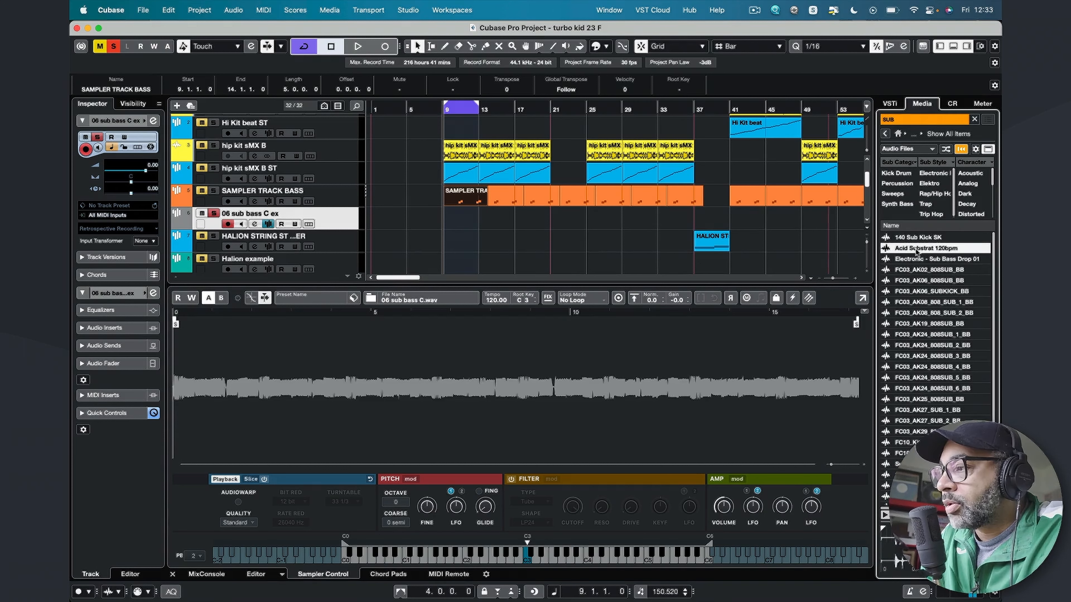
right_click(916, 252)
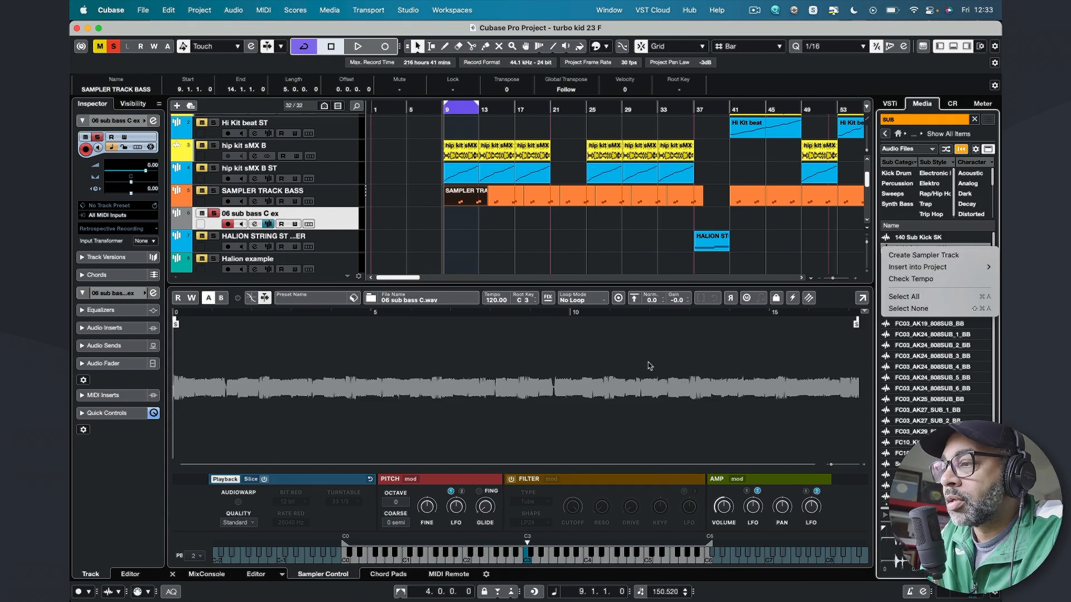
click(483, 370)
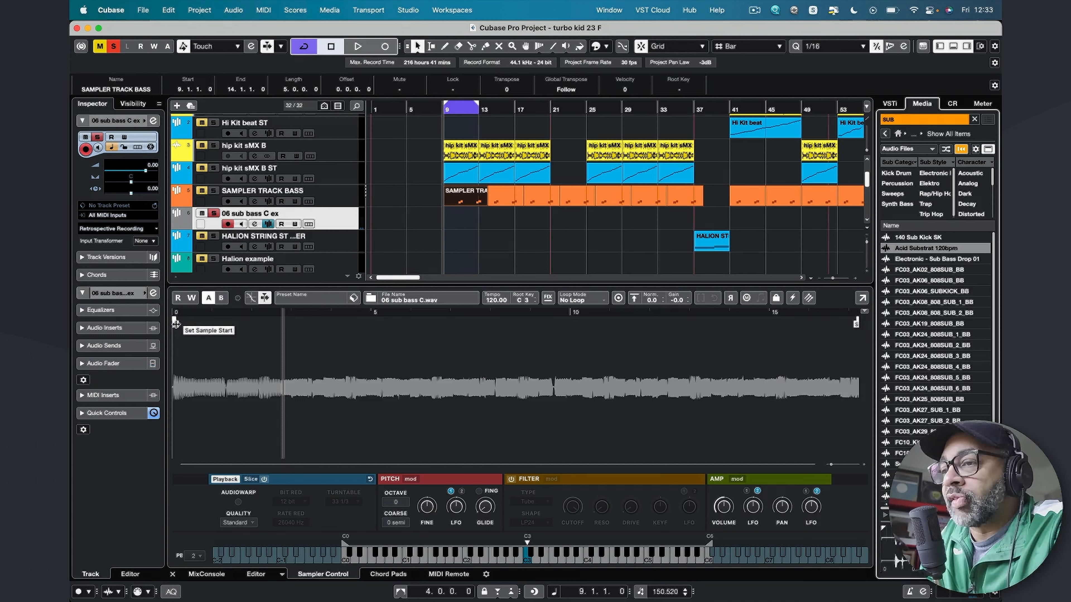
Step: Limit the 06 sub bass C sample to about 1.3 to 1.8 s and raise its gain to 14.2
drag(174, 323, 226, 322)
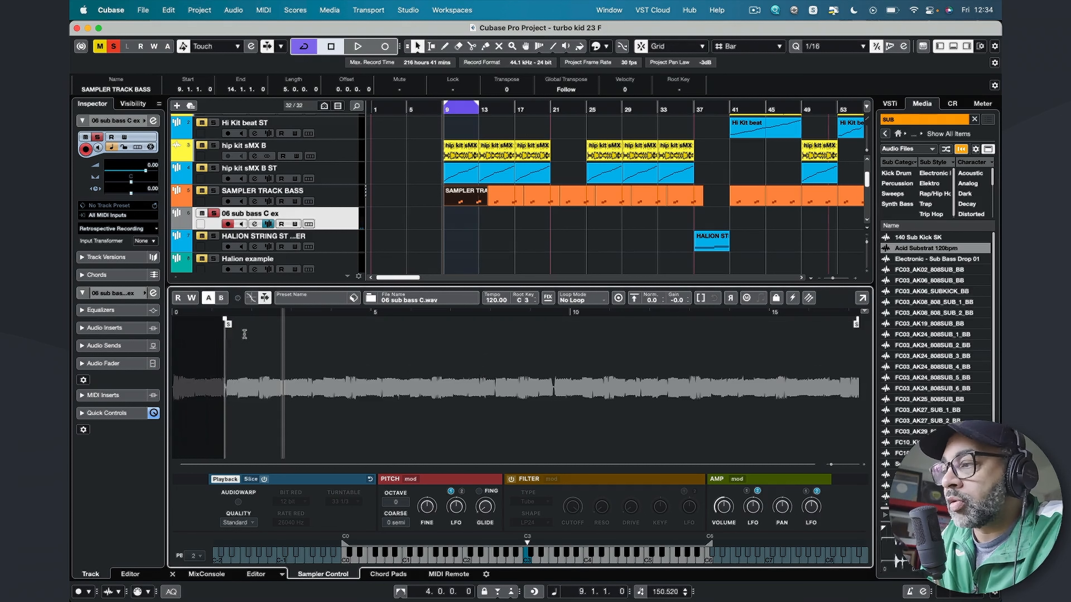
drag(856, 323, 239, 287)
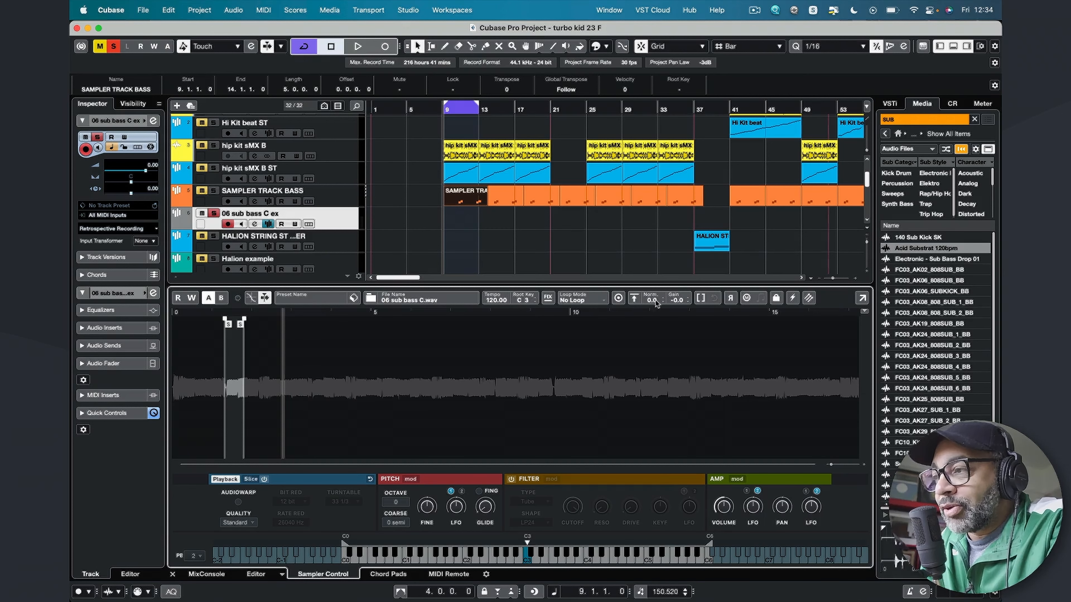
drag(676, 301, 671, 47)
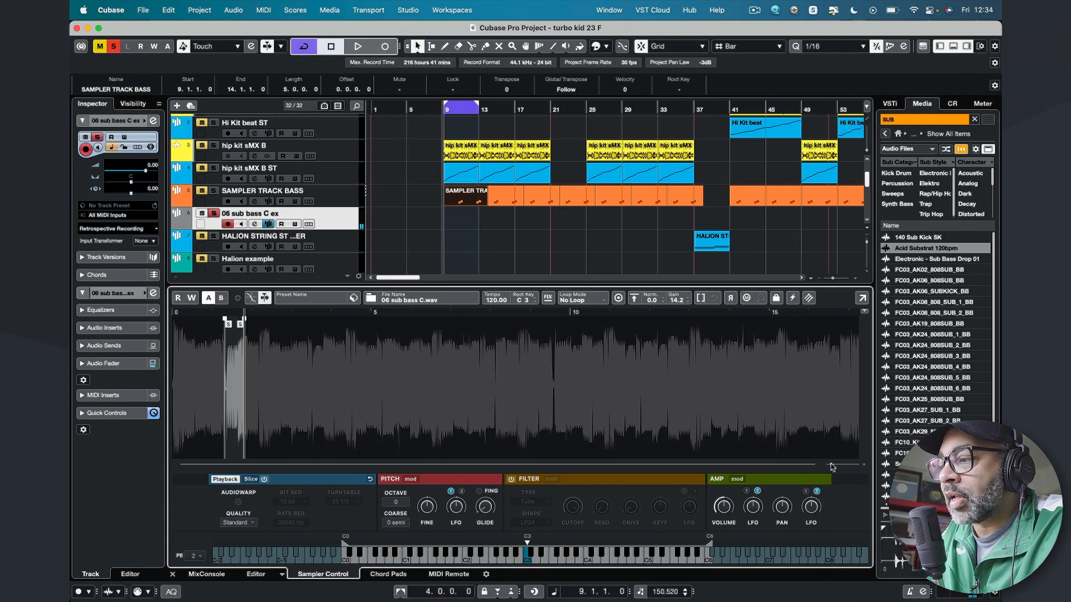
Step: Move the sample start past the silent gap to about 1.35 s and the sample end back to about 1.65 s
drag(831, 465, 840, 464)
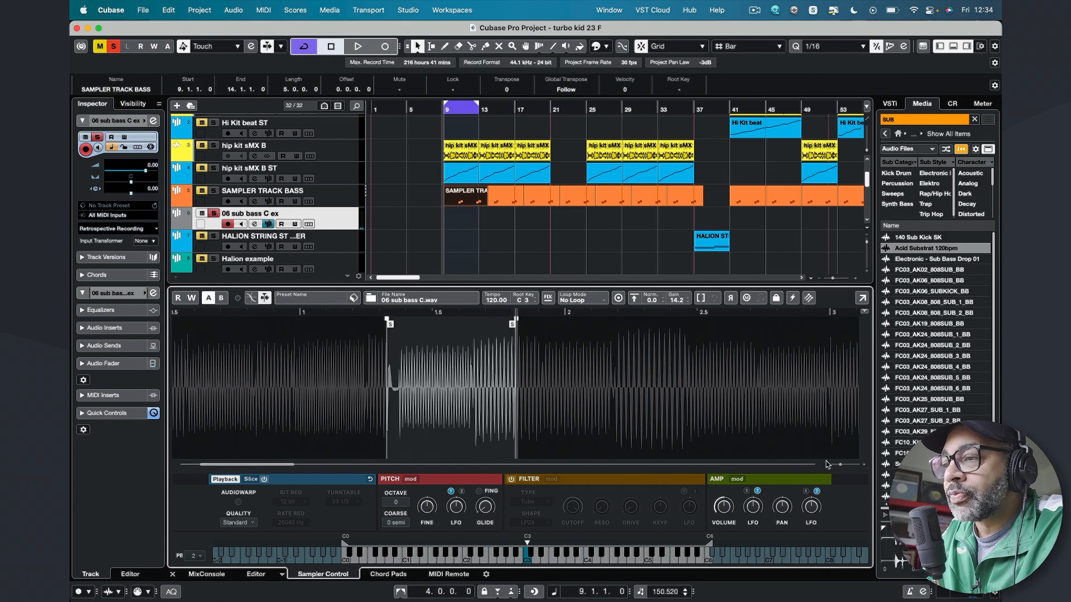
drag(387, 322, 400, 325)
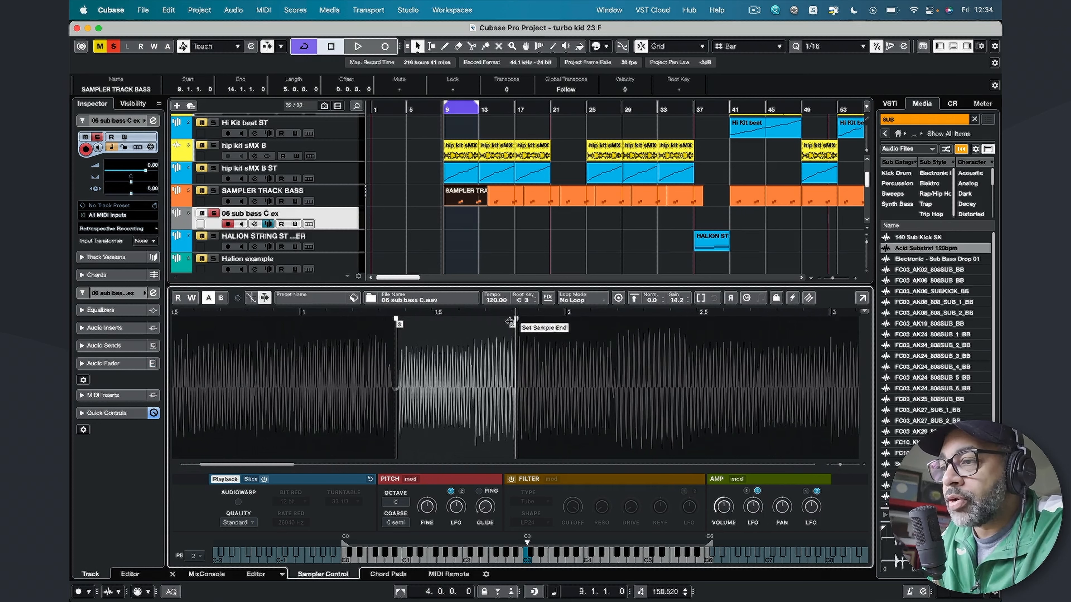
drag(511, 322, 469, 323)
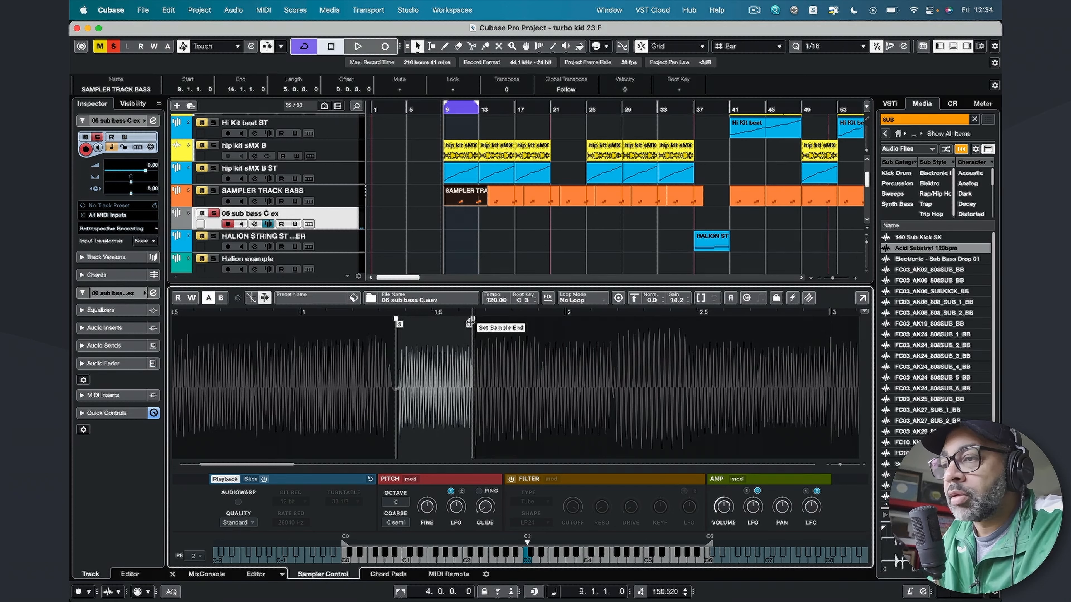
Step: Enable snapping to zero crossings and refine the sample start to about 1.37 s and the end to about 1.63 s
click(251, 298)
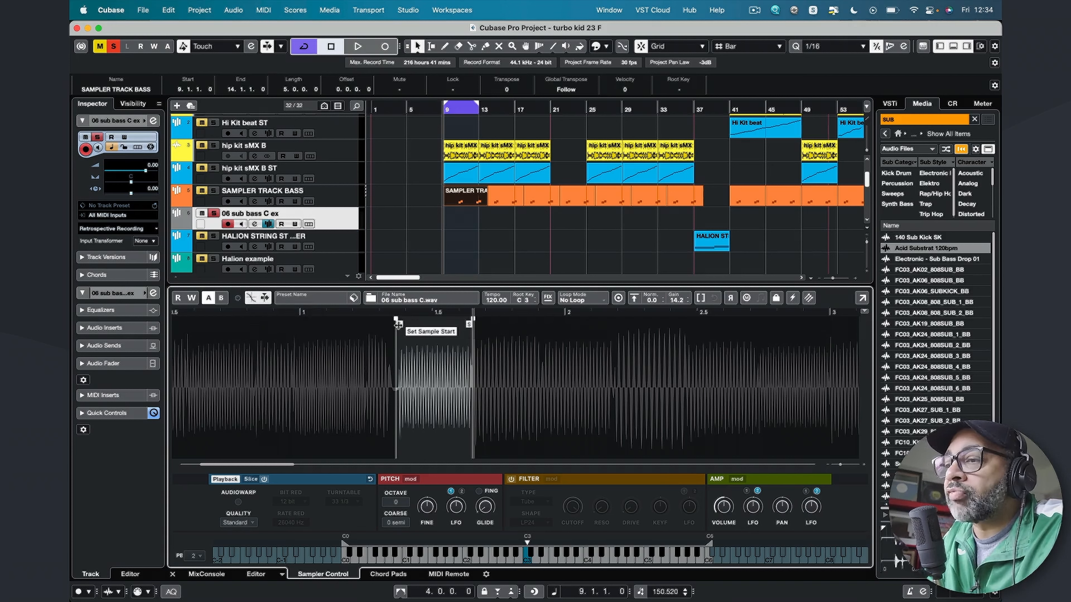
drag(398, 324, 406, 325)
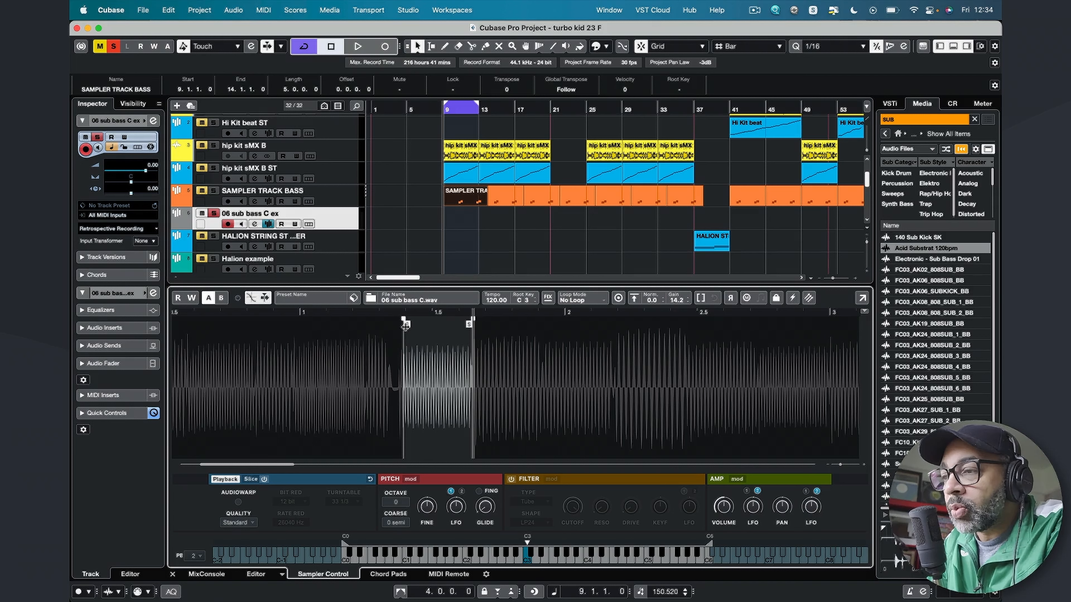
drag(405, 325, 403, 324)
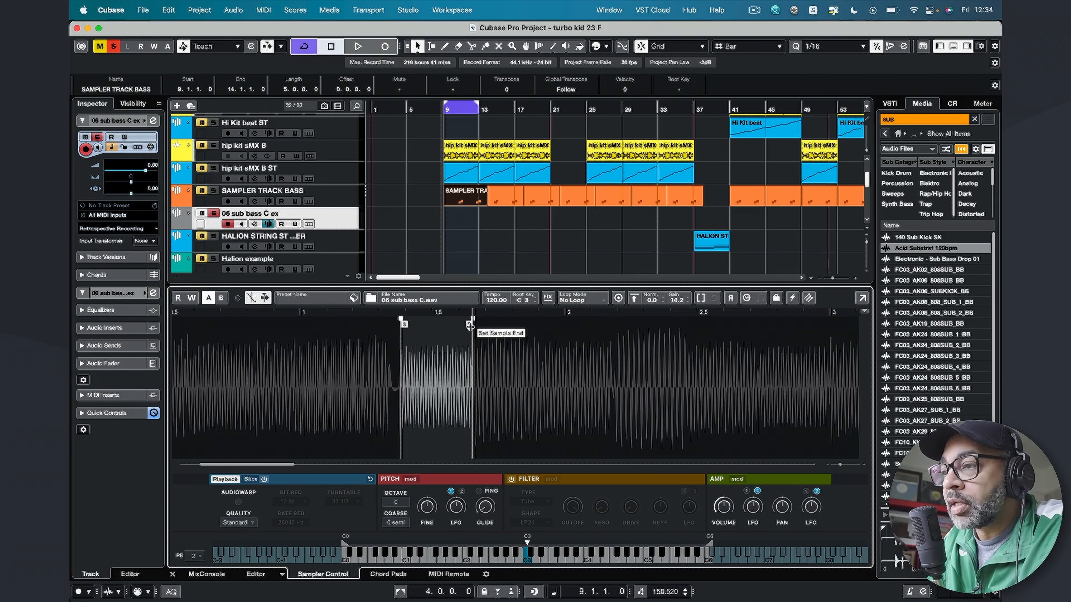
drag(469, 326, 466, 326)
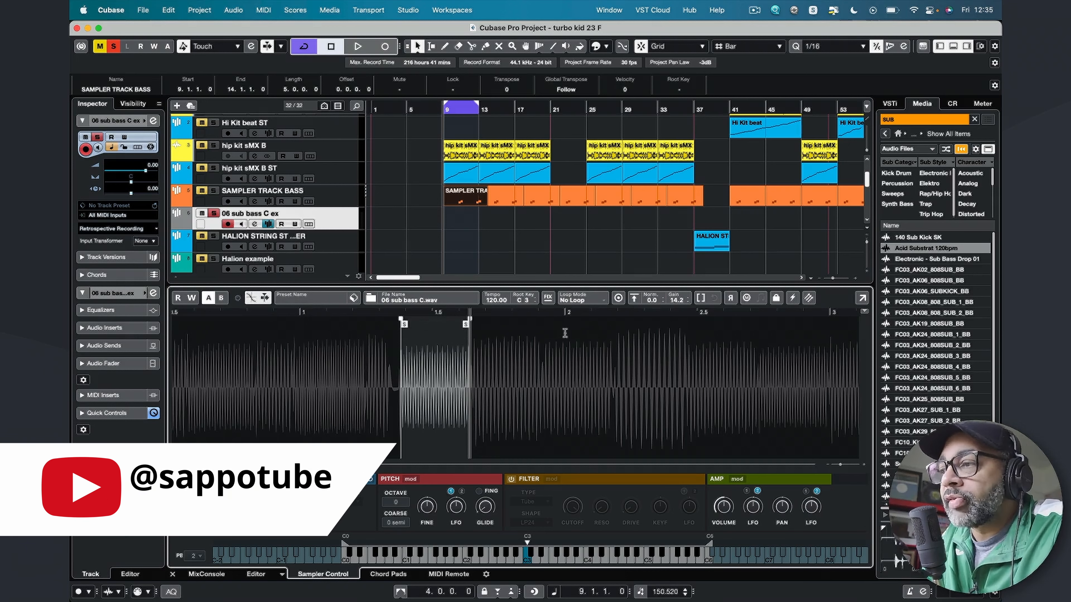
Step: Set the sample's loop mode to Continuous and show Sampler Control in an enlarged separate window
click(598, 300)
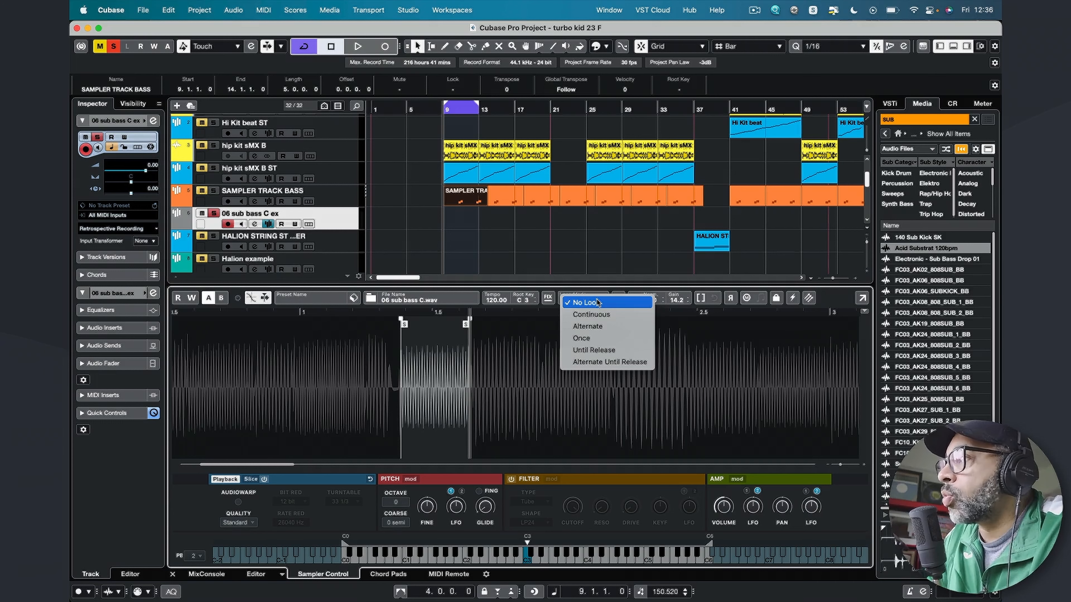
click(594, 314)
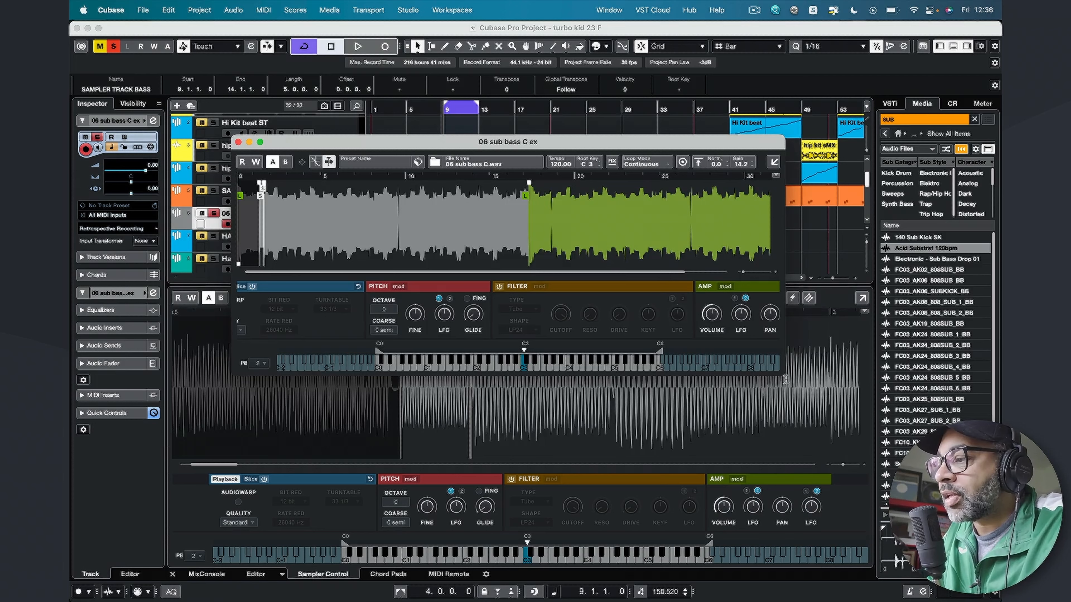
drag(786, 379, 836, 460)
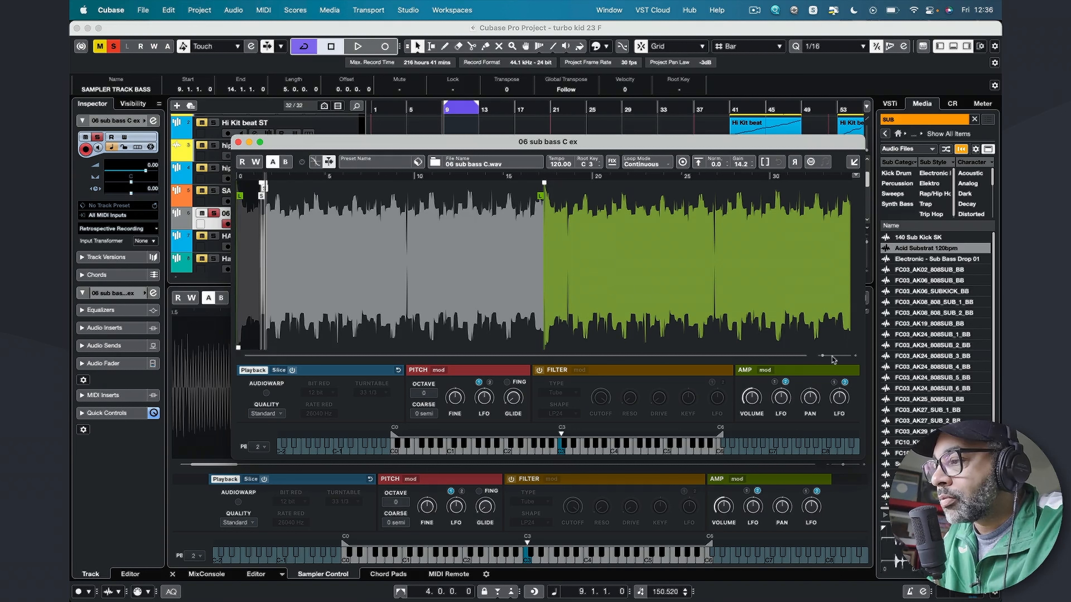
Step: Align the sustain loop's start and end with the sample start and end, and close the separate Sampler Control window
drag(823, 359, 829, 357)
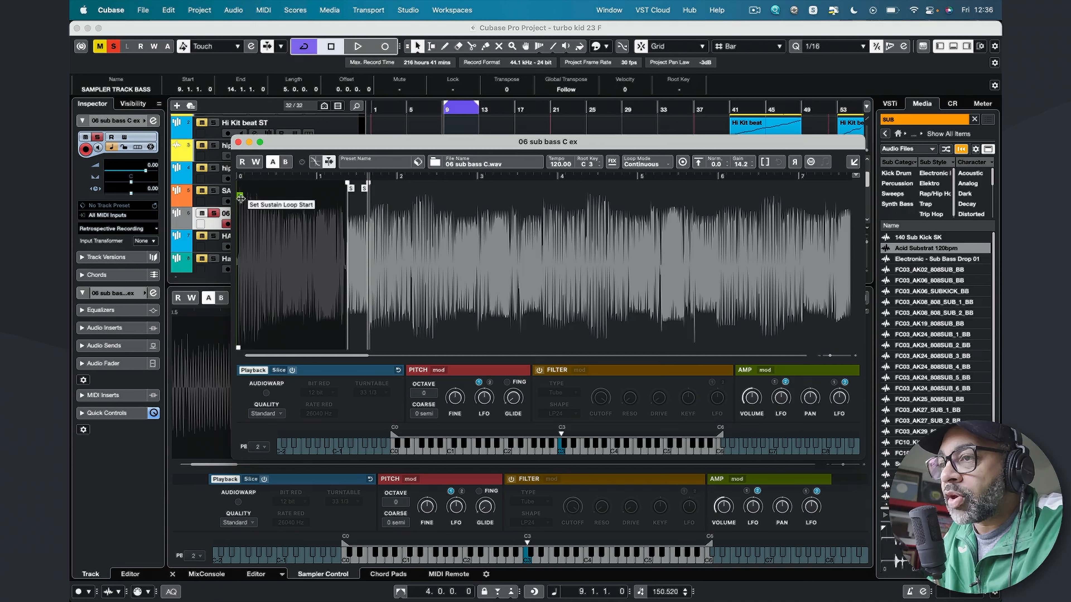
drag(241, 198, 350, 196)
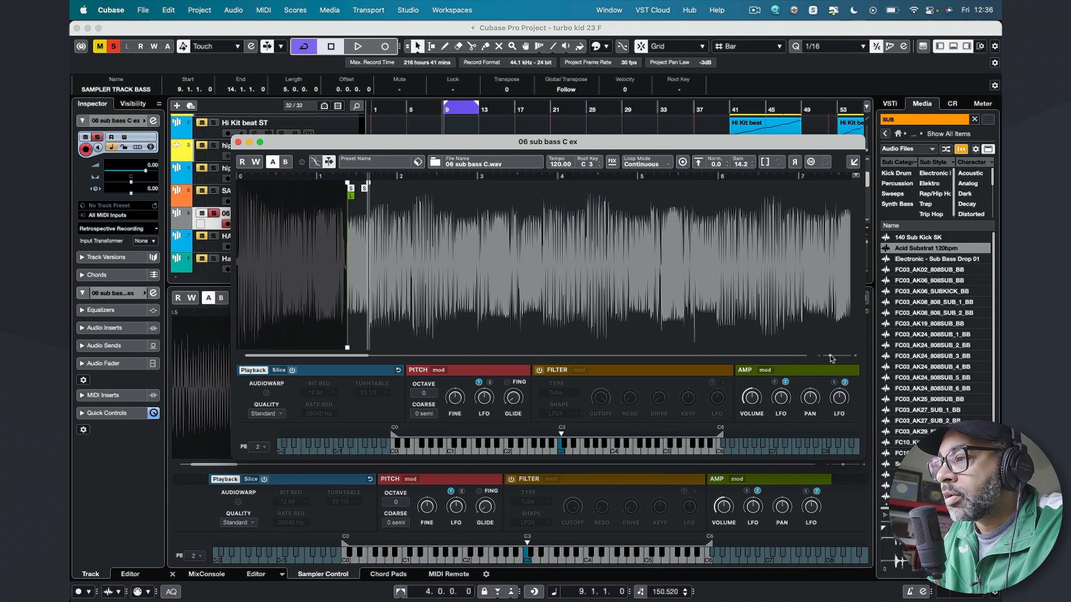
drag(830, 358, 823, 359)
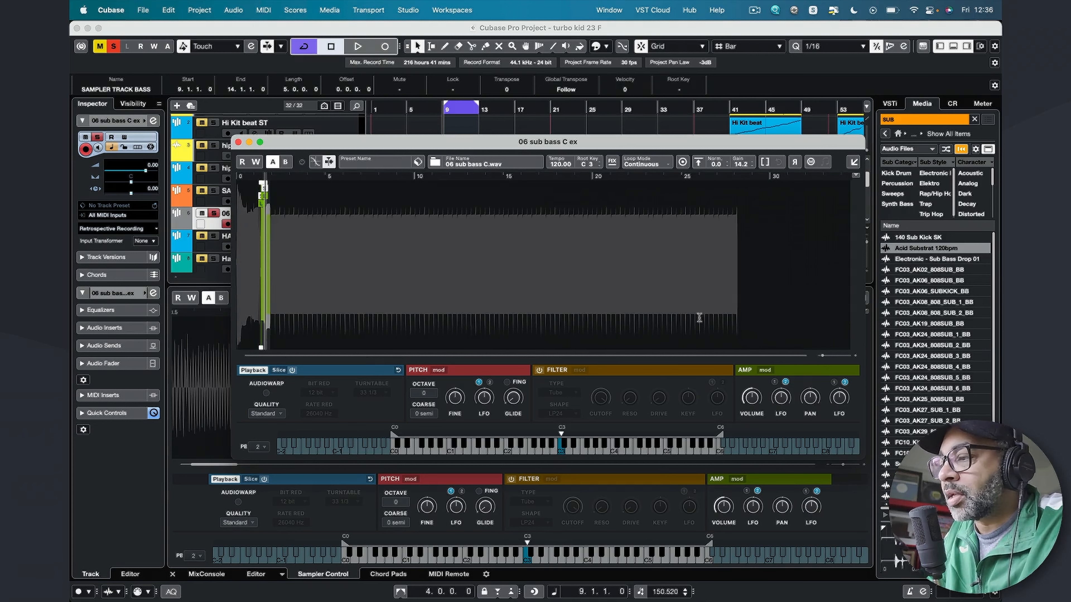
drag(825, 357, 841, 358)
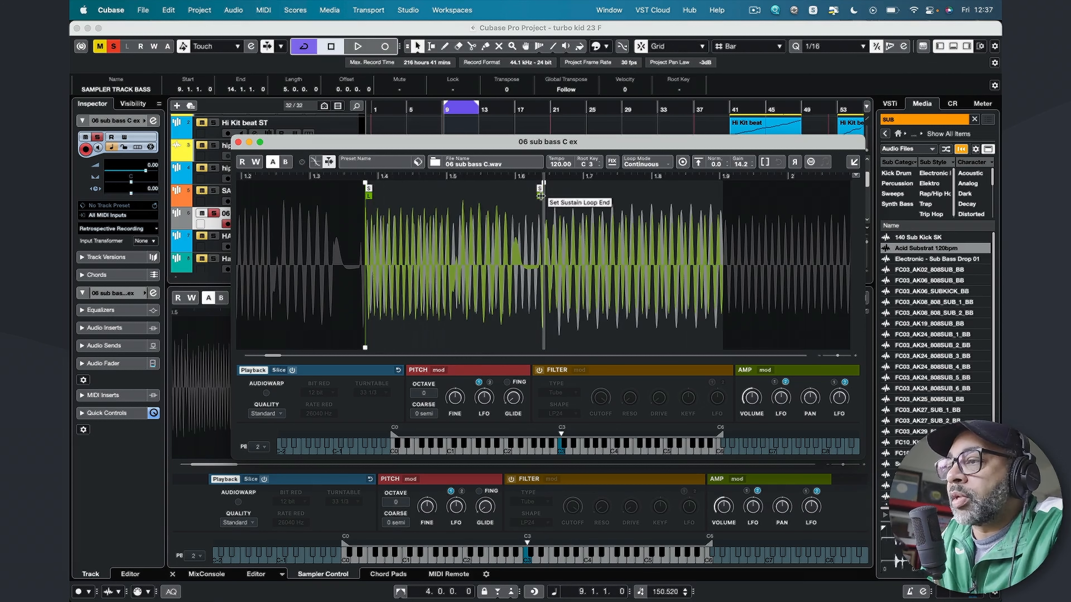
mouse_move(540, 195)
mouse_down()
mouse_move(417, 196)
mouse_move(454, 183)
mouse_move(506, 192)
mouse_move(539, 216)
mouse_up()
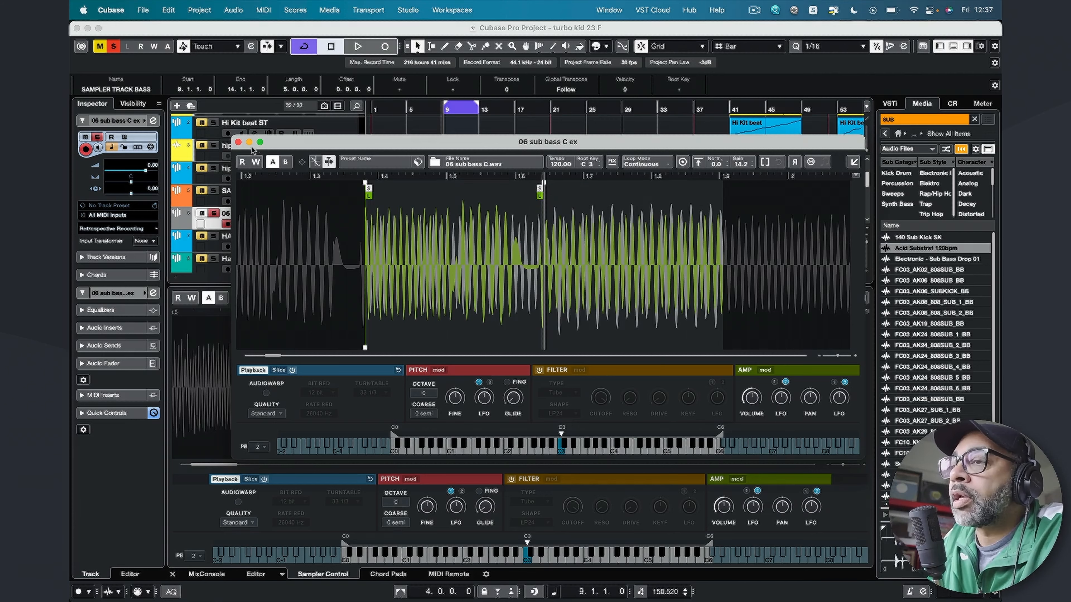
click(238, 143)
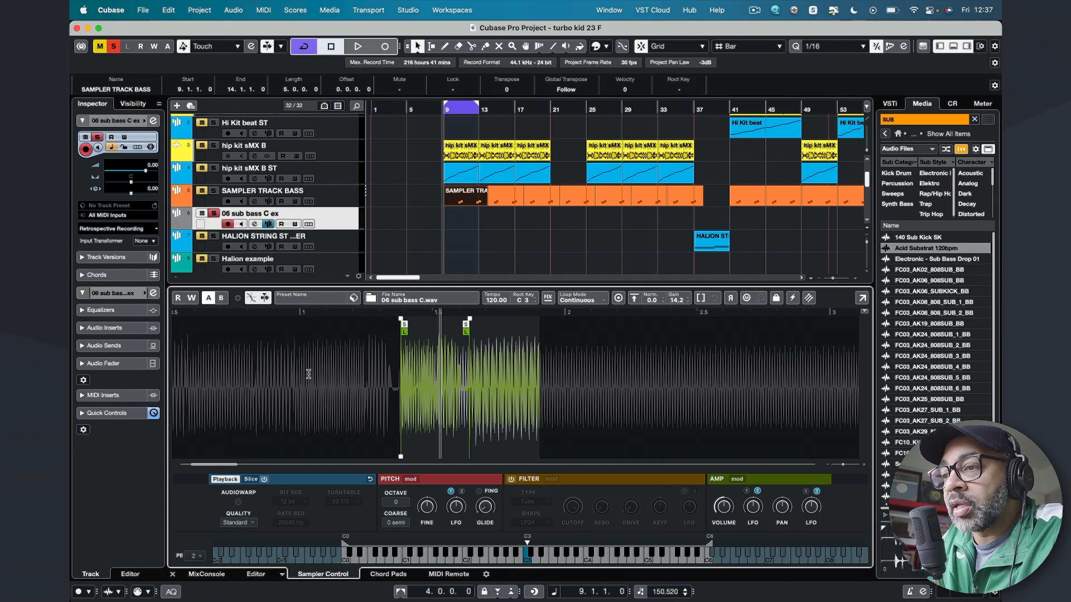
Step: Show the pitch envelope of 06 sub bass C ex in an enlarged separate Sampler Control window
click(410, 480)
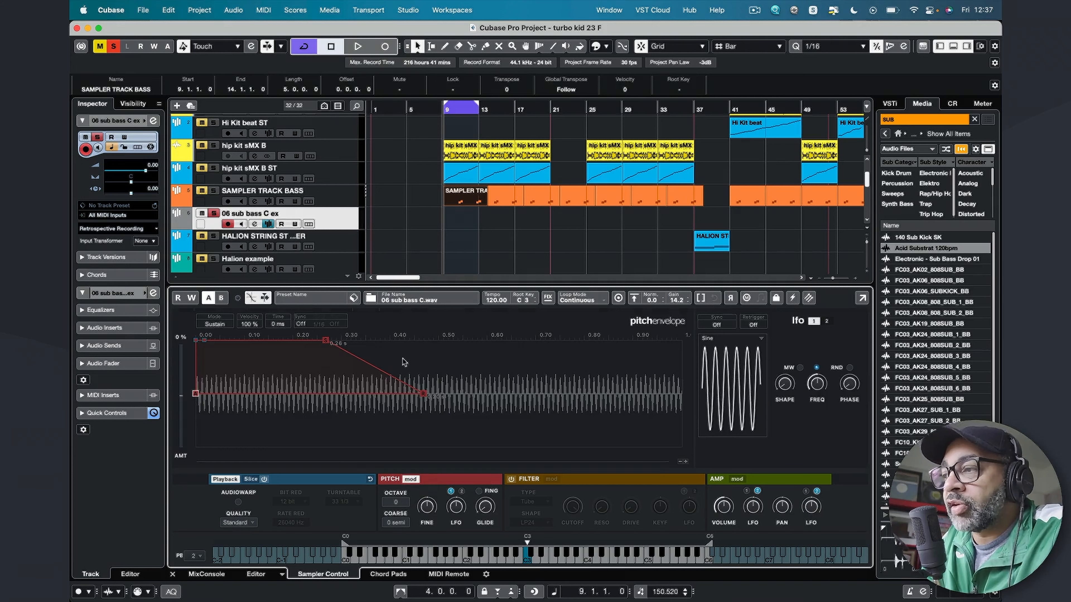
click(862, 298)
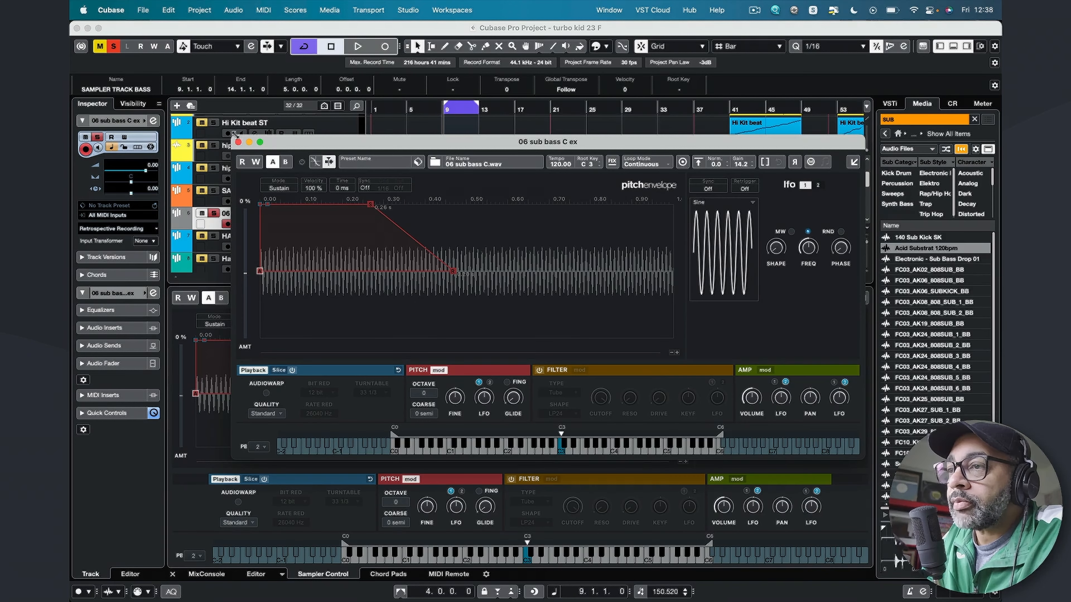
drag(232, 136, 130, 65)
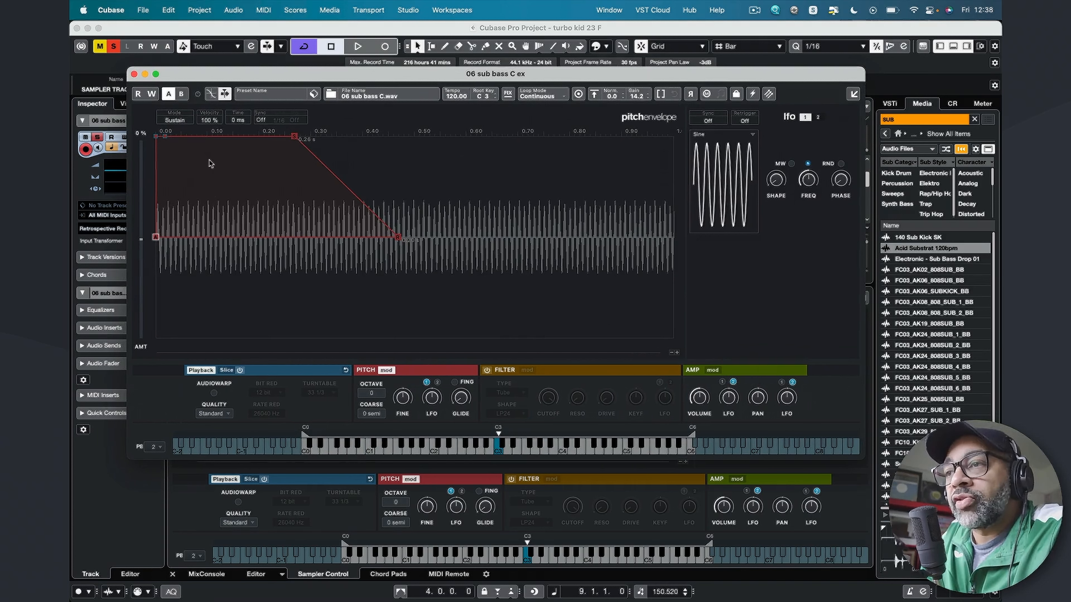
Step: Add two nodes to the pitch envelope's falling segment, with times of 66 ms for the first and 136 ms for the second
mouse_move(159, 142)
mouse_down()
mouse_move(280, 210)
mouse_move(174, 150)
mouse_move(246, 146)
mouse_move(228, 168)
mouse_move(156, 136)
mouse_up()
click(328, 168)
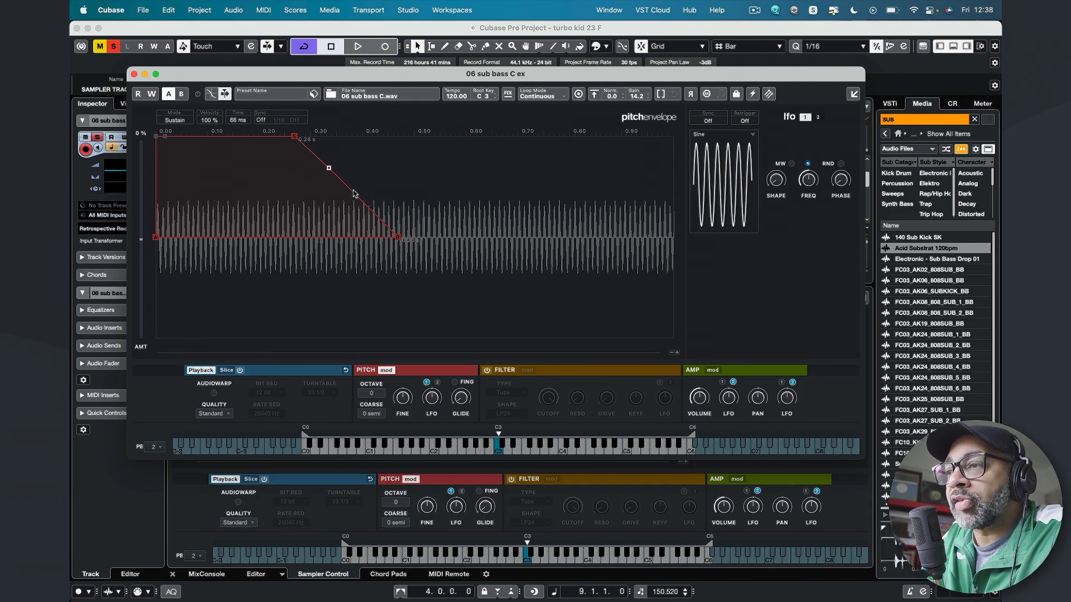
click(355, 192)
drag(356, 193, 400, 194)
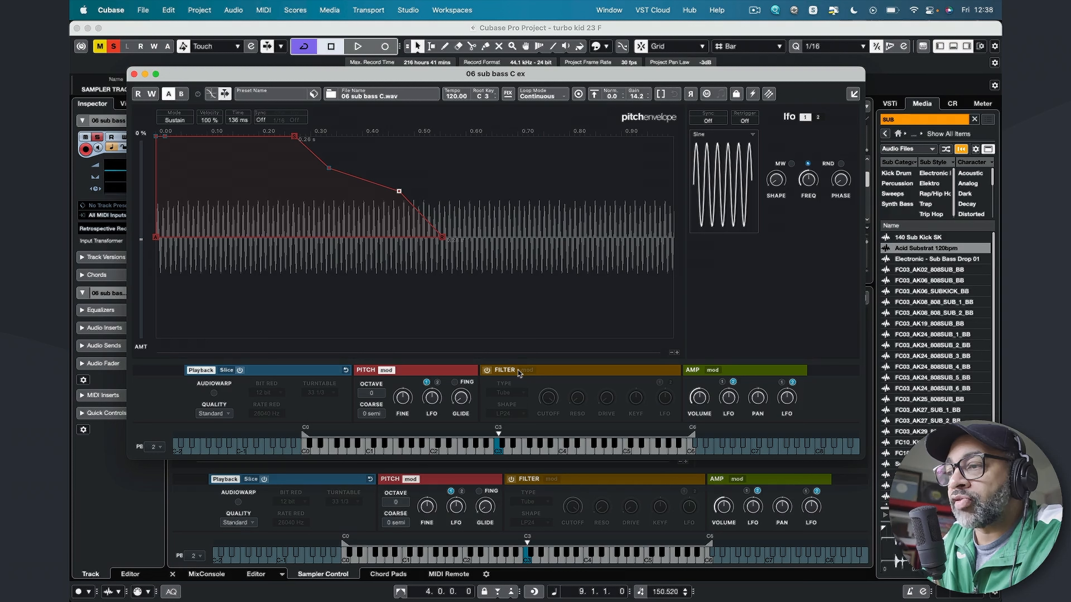
Step: Look at the filter and amp envelopes with the filter temporarily enabled, and return to the pitch envelope with it off
click(488, 370)
click(528, 370)
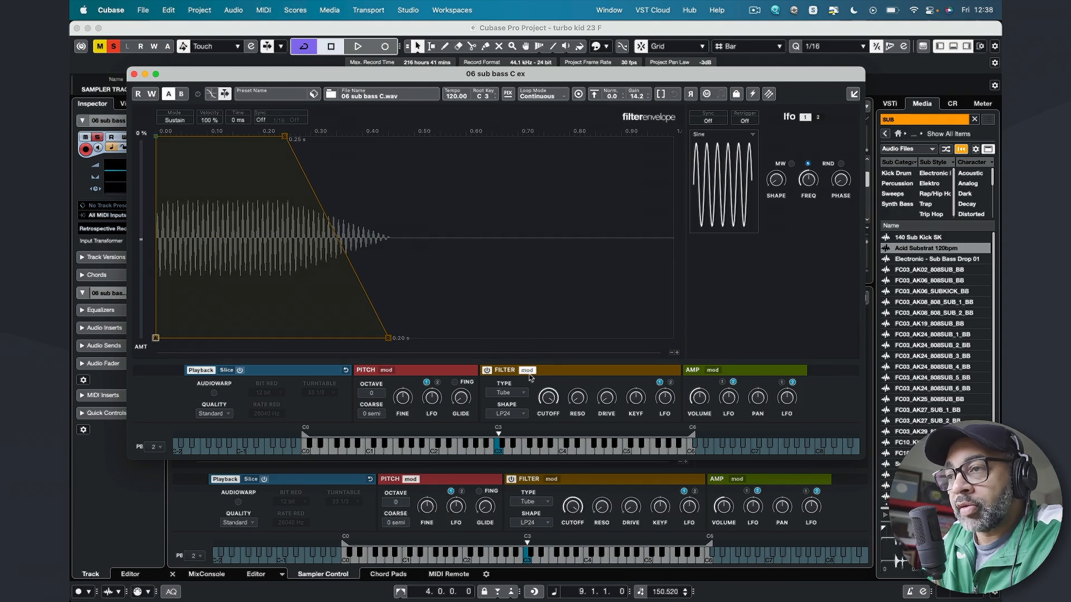
click(712, 370)
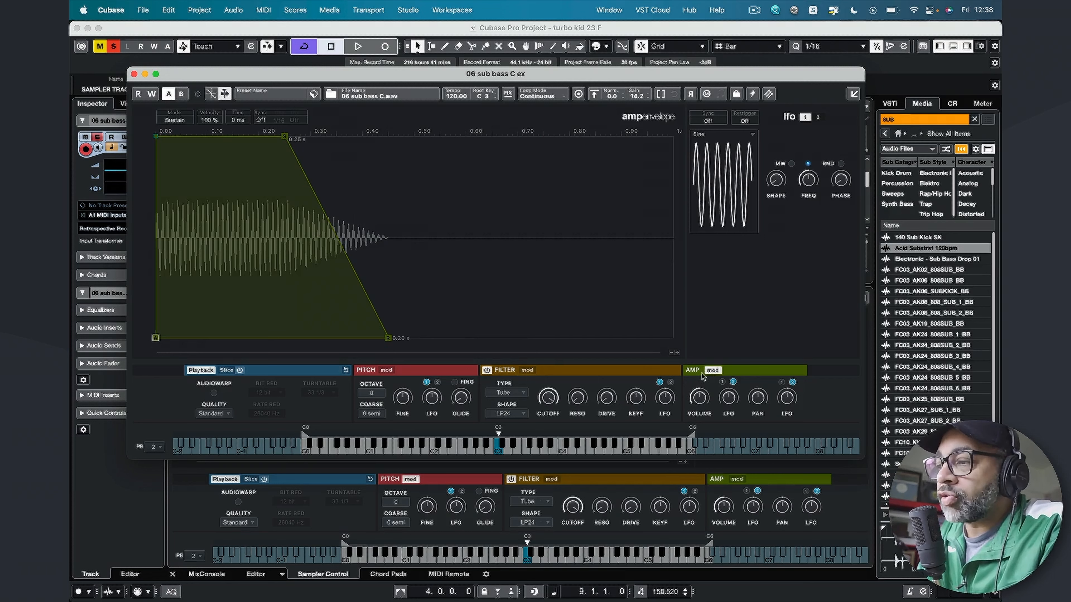
click(487, 371)
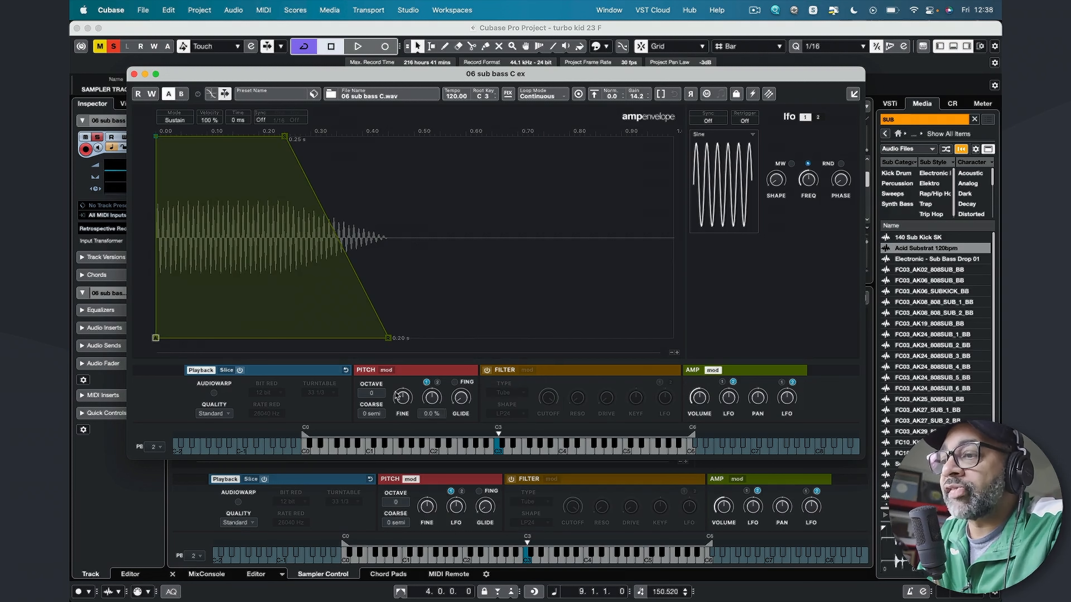
click(386, 371)
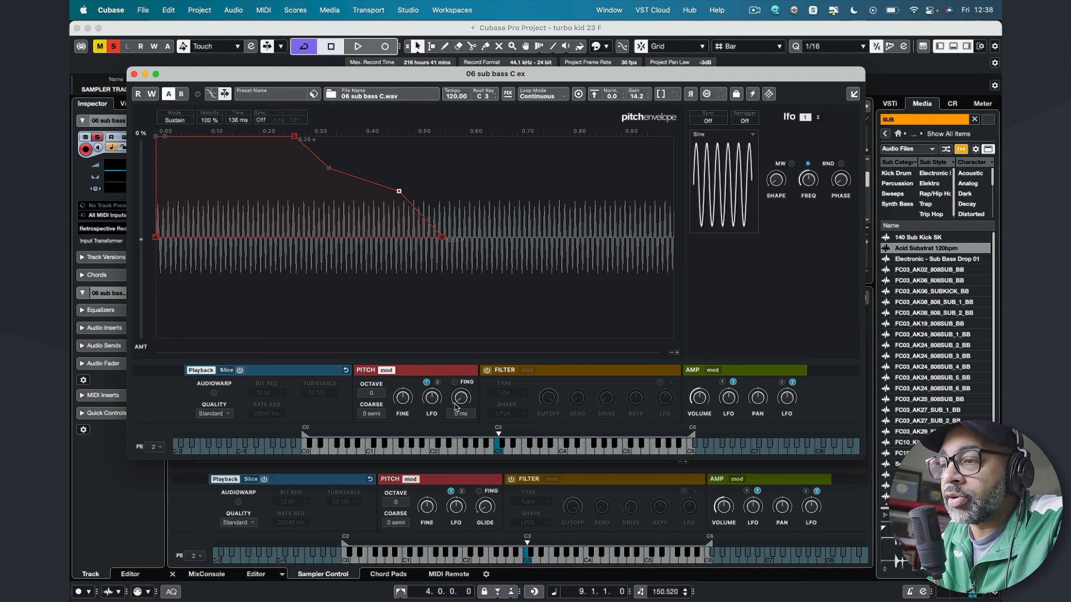
Step: Set the pitch glide time to about 12 ms and enable the filter with Tube type and LP12 shape
drag(455, 406, 459, 396)
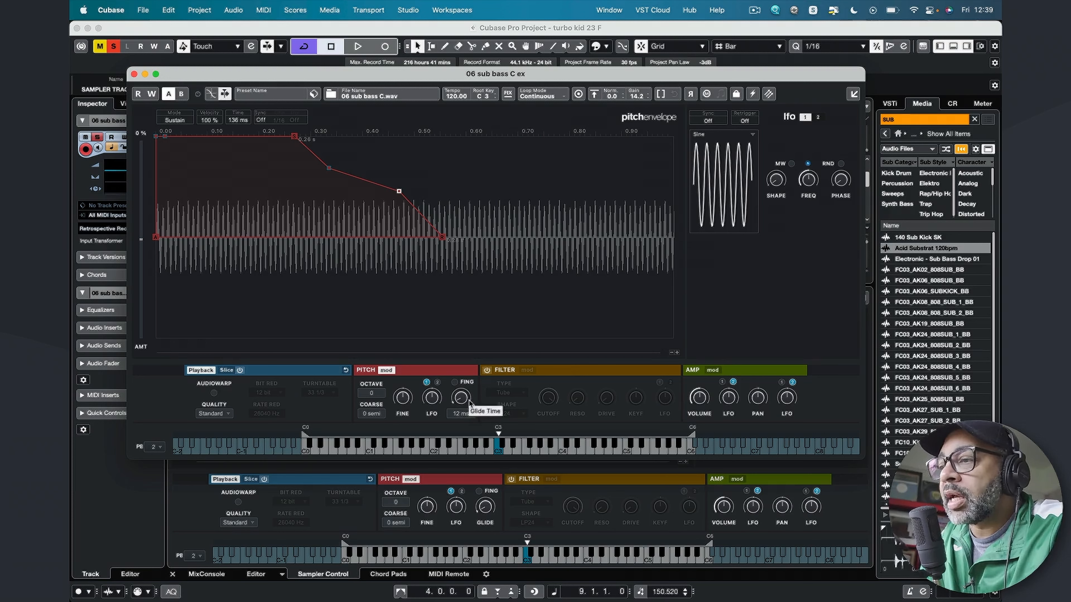
click(487, 372)
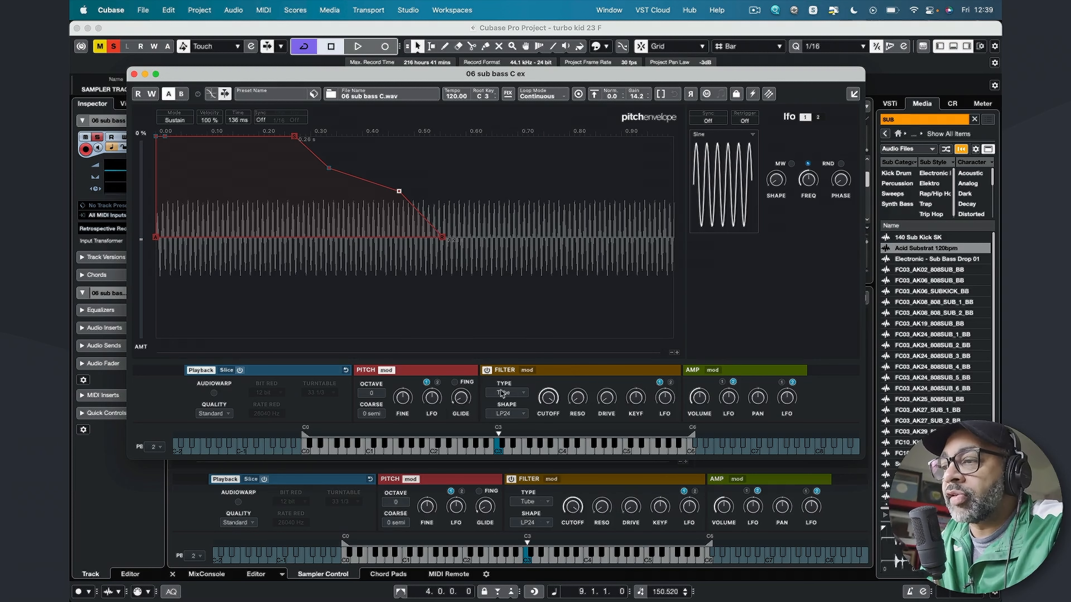
click(515, 415)
mouse_move(519, 594)
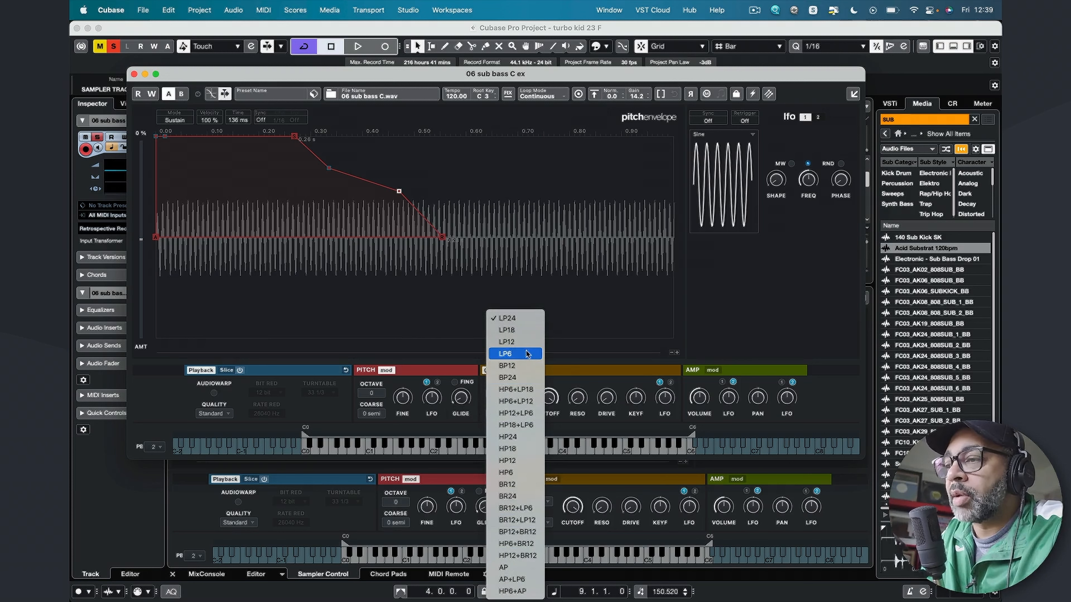
click(523, 343)
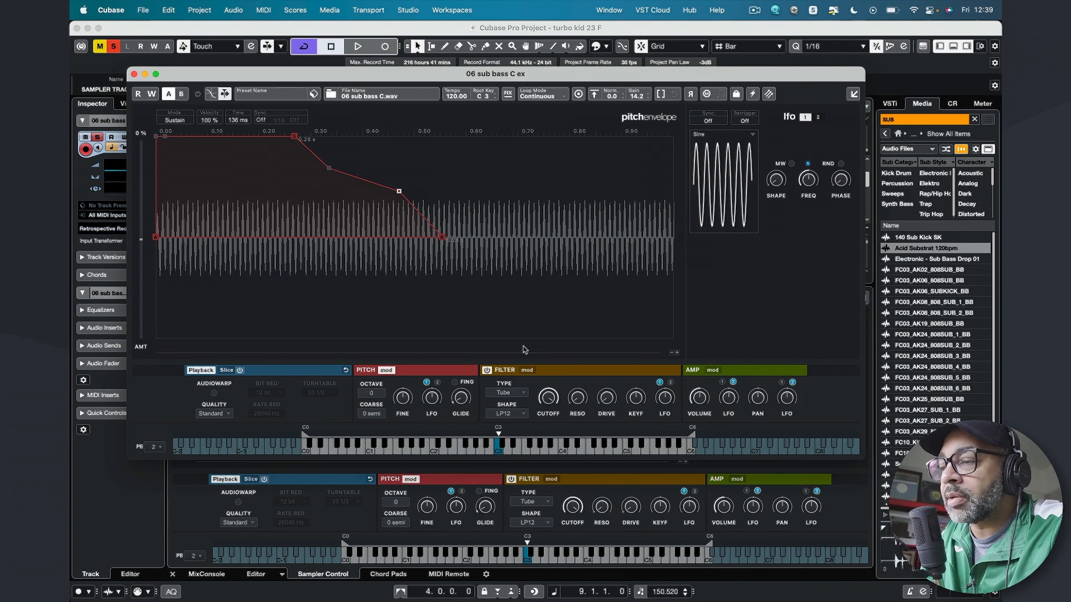
click(522, 394)
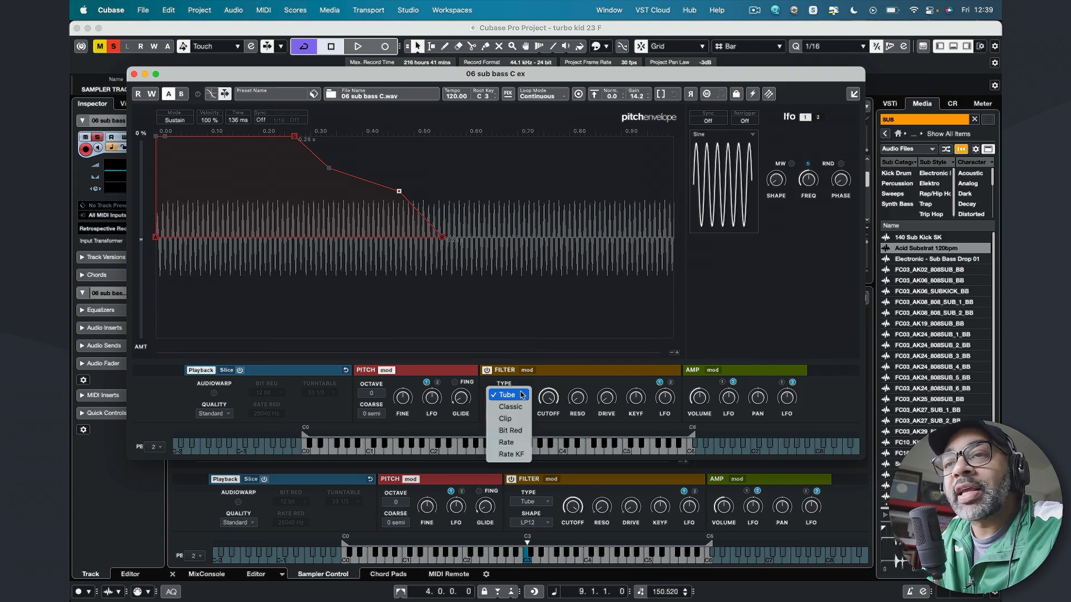
click(523, 394)
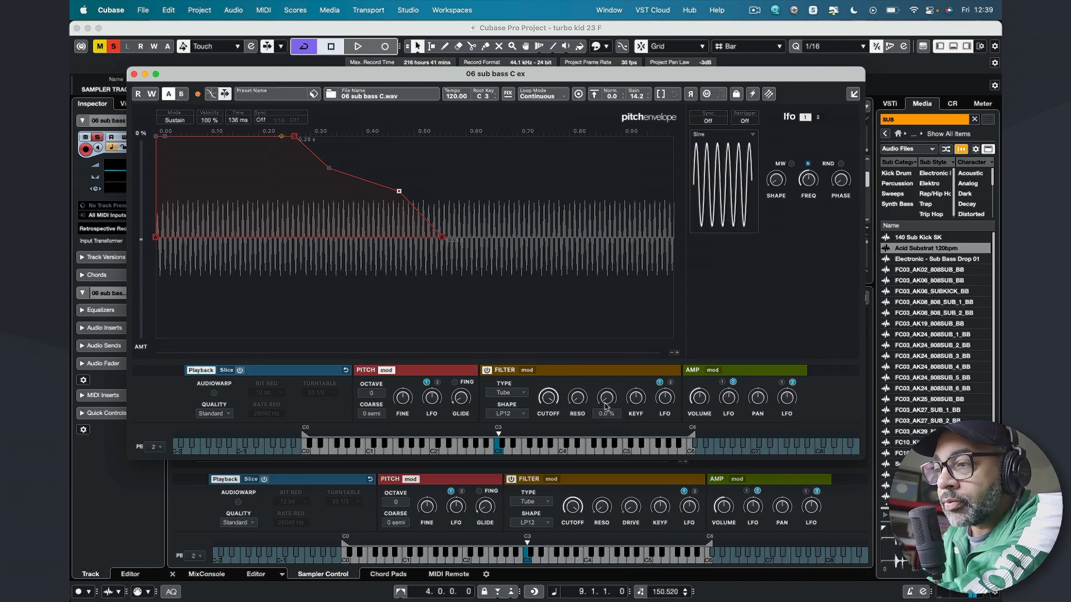
Step: Raise the filter drive to about 35.5% and lower the cutoff to about 507 Hz
drag(606, 405, 603, 374)
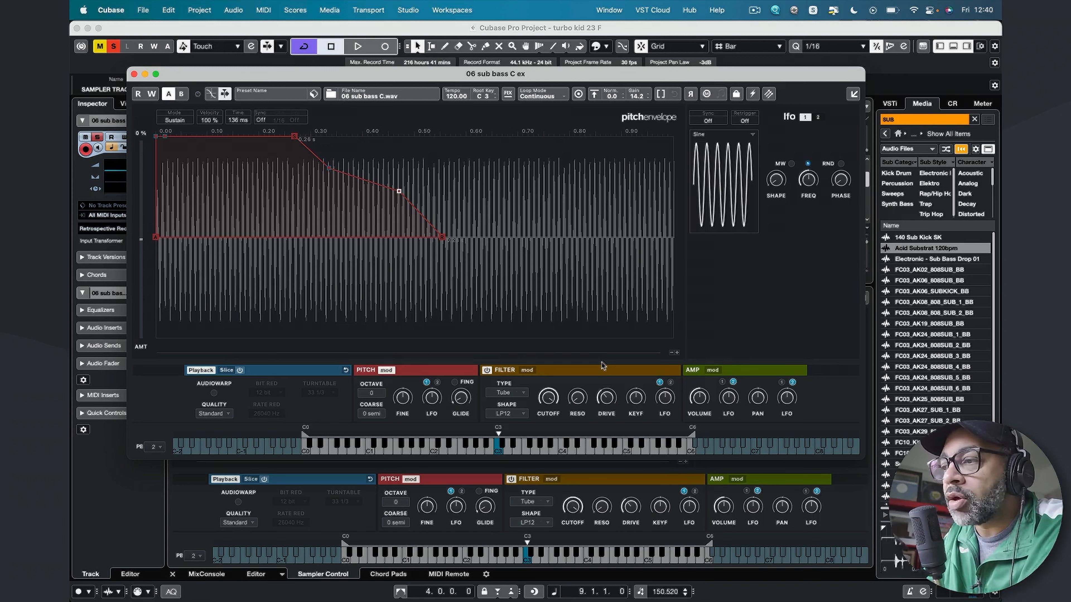
mouse_move(549, 398)
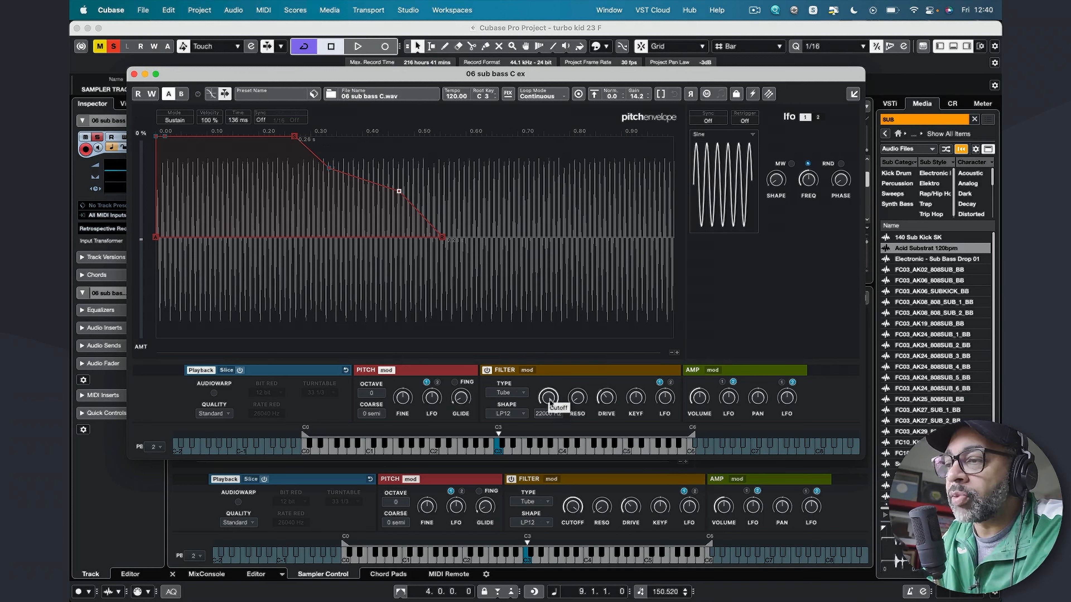
drag(550, 398, 543, 445)
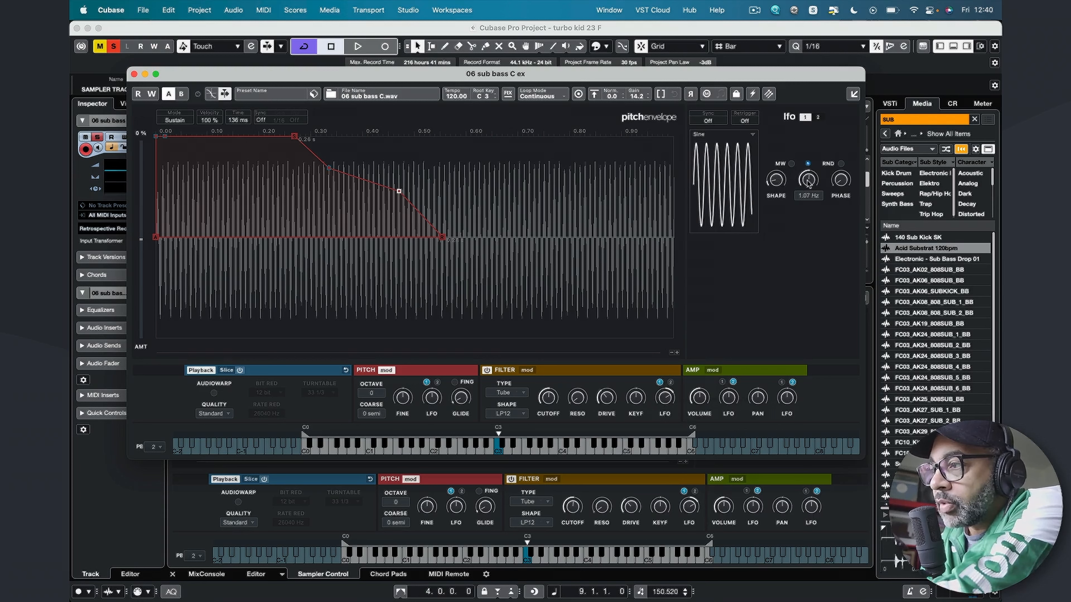
Step: Sync LFO 1 to Tempo + Beat with a 1/8 rate, and adjust its wave shape and filter modulation depth
click(708, 121)
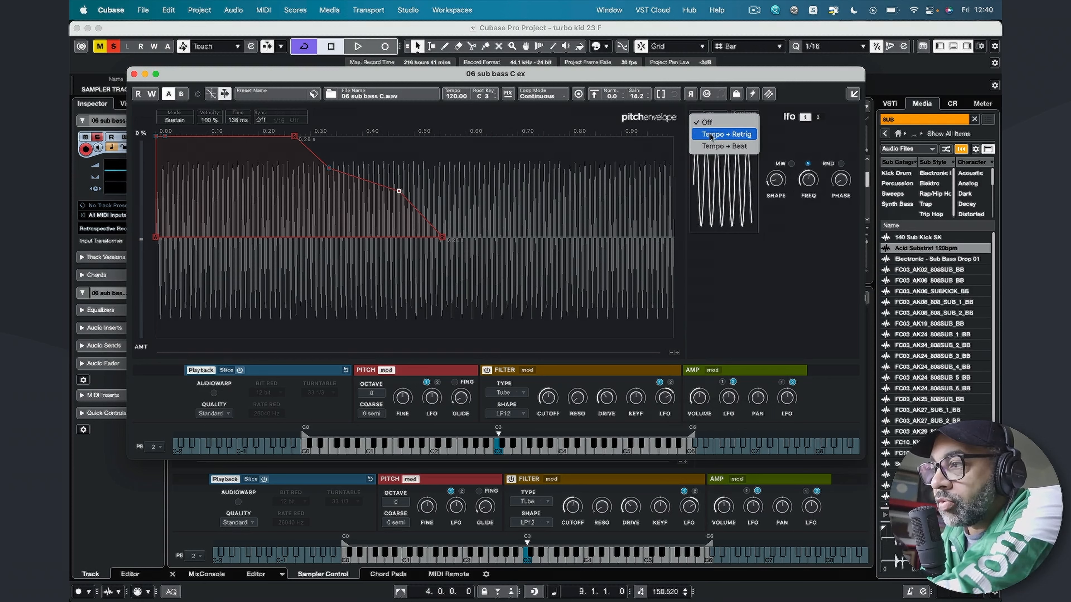
click(713, 146)
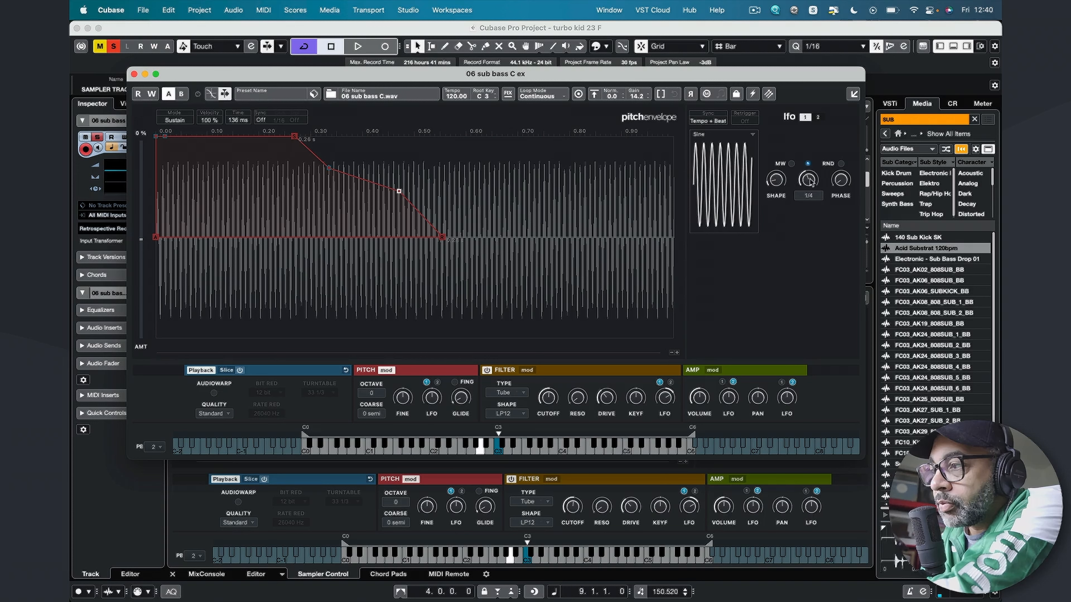
drag(808, 180, 807, 180)
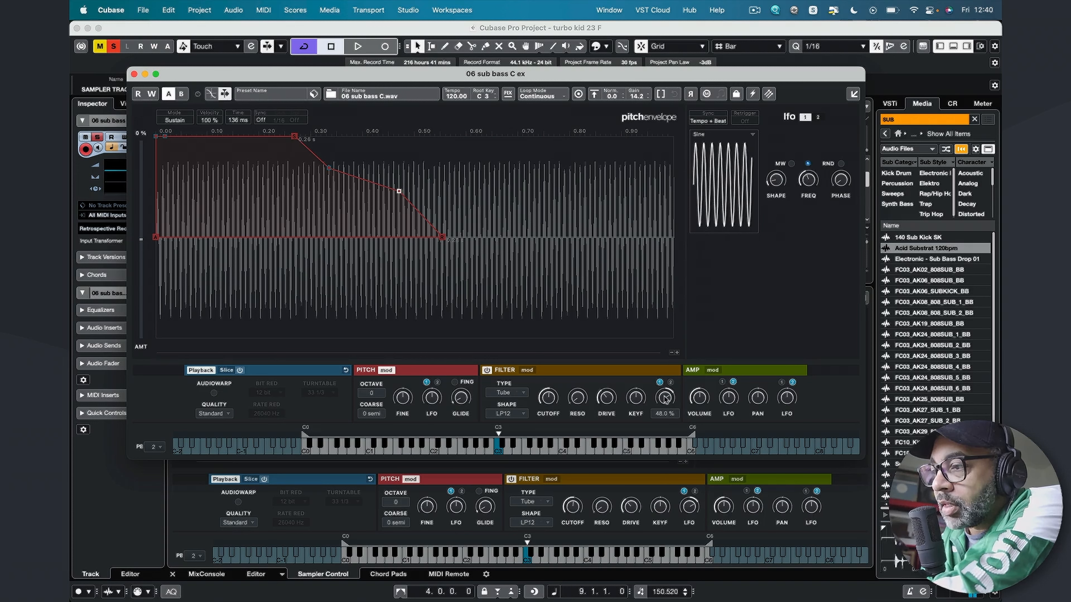
drag(666, 396, 668, 447)
drag(815, 179, 775, 166)
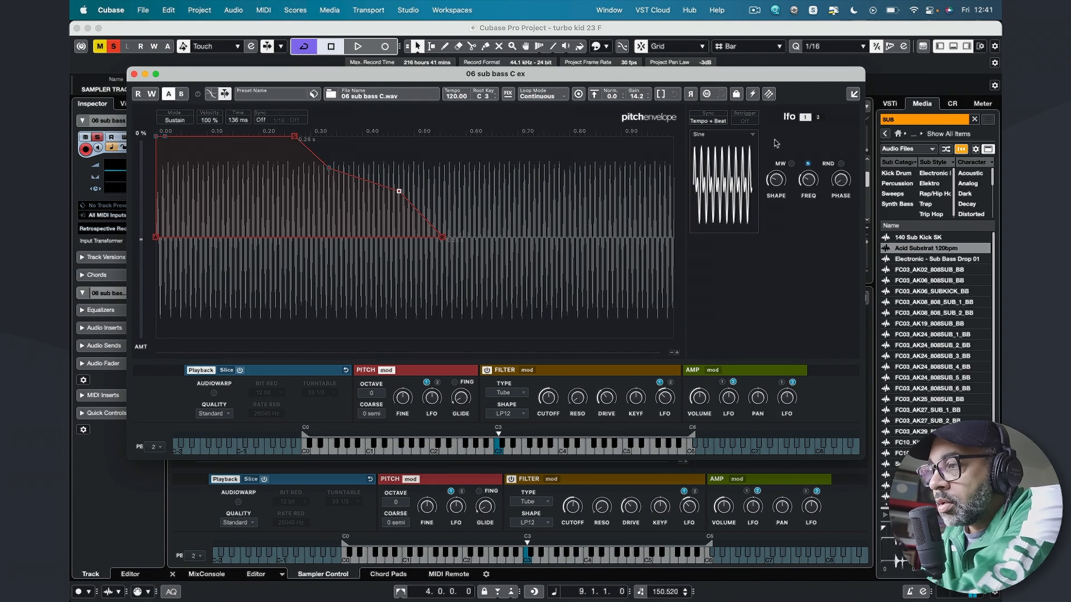
Step: Switch LFO 1's sync to Tempo + Retrig, and set a plain sine shape with a 1/4 rate
click(716, 115)
click(716, 114)
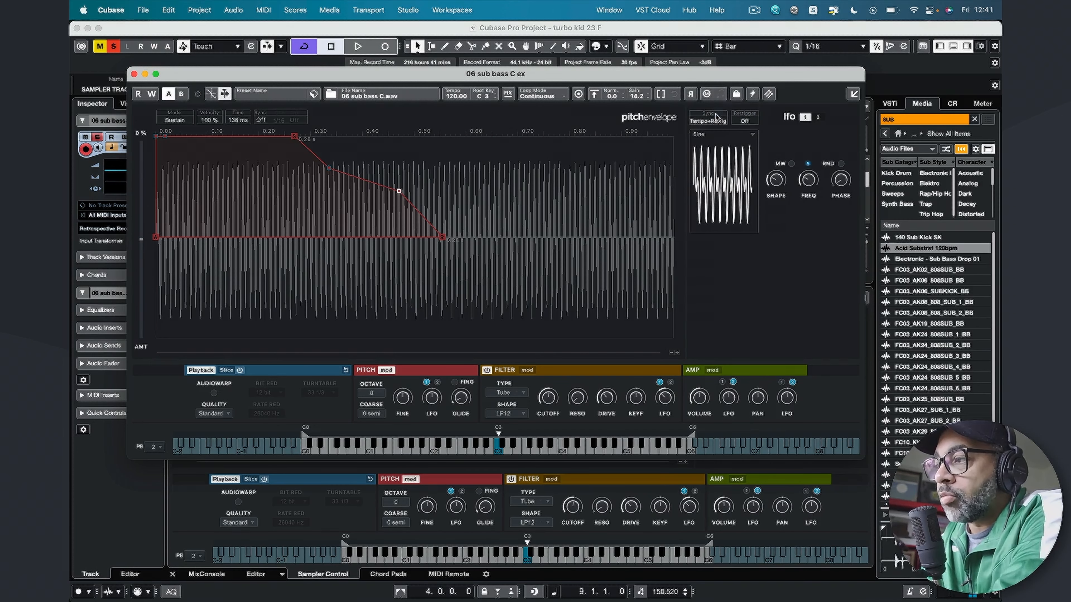
mouse_move(813, 184)
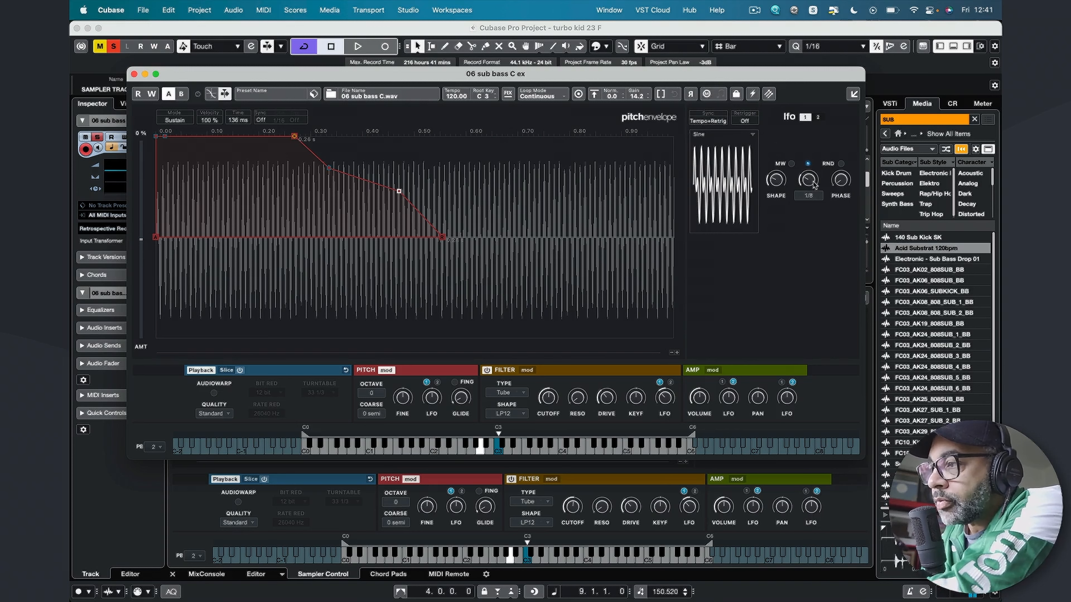
drag(806, 181, 807, 120)
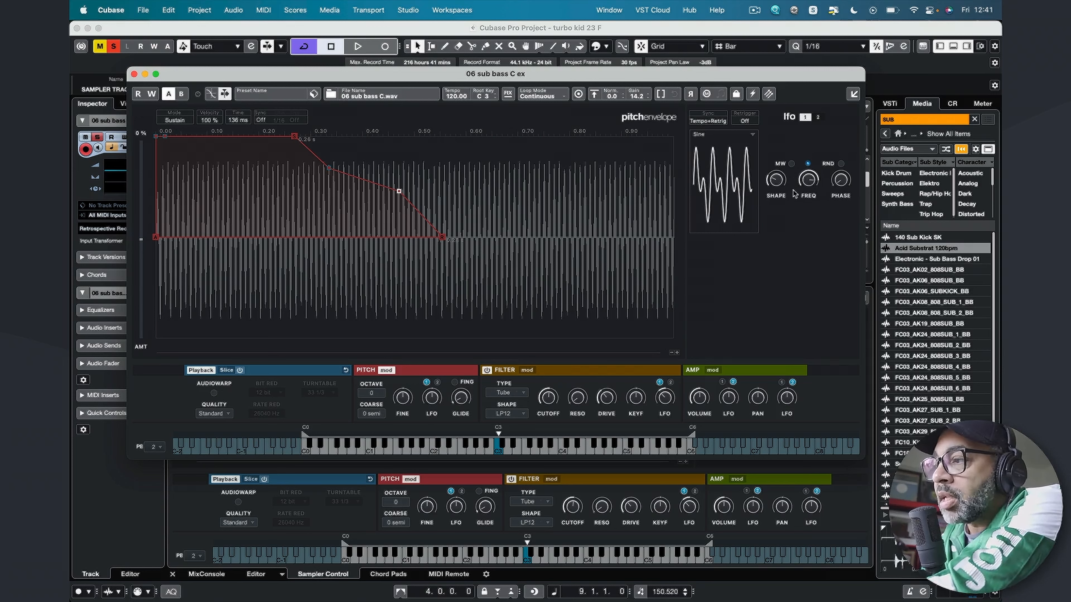
mouse_move(667, 400)
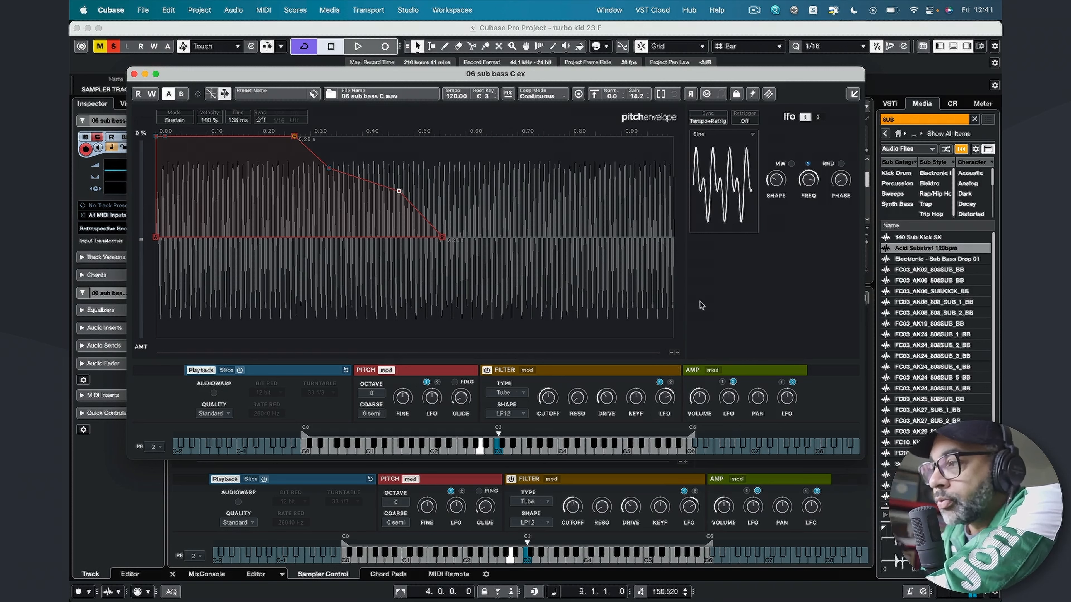
drag(778, 190, 806, 243)
drag(806, 240, 807, 231)
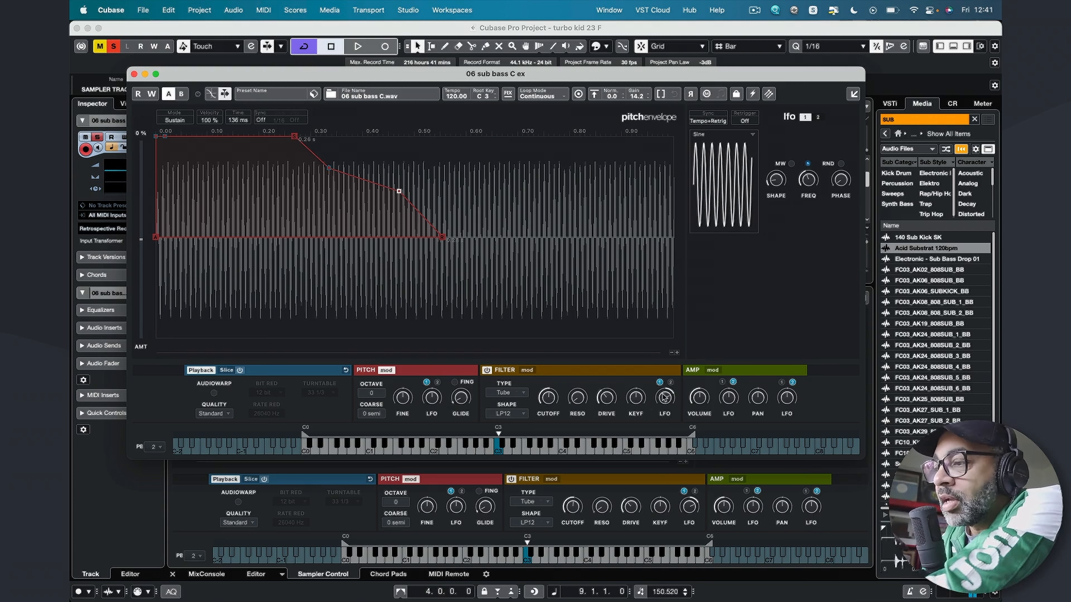
Step: Set the filter's LFO modulation depth to about 56% and LFO 1's synced rate to 1/8
mouse_move(665, 398)
mouse_move(663, 408)
mouse_down()
mouse_move(662, 419)
mouse_move(670, 401)
mouse_up()
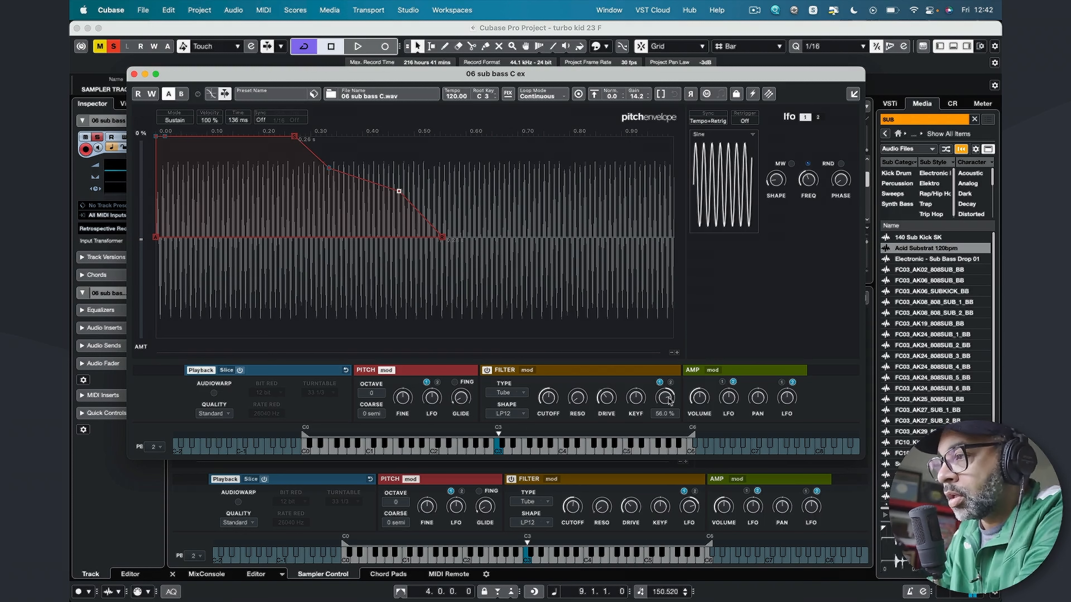
mouse_move(808, 185)
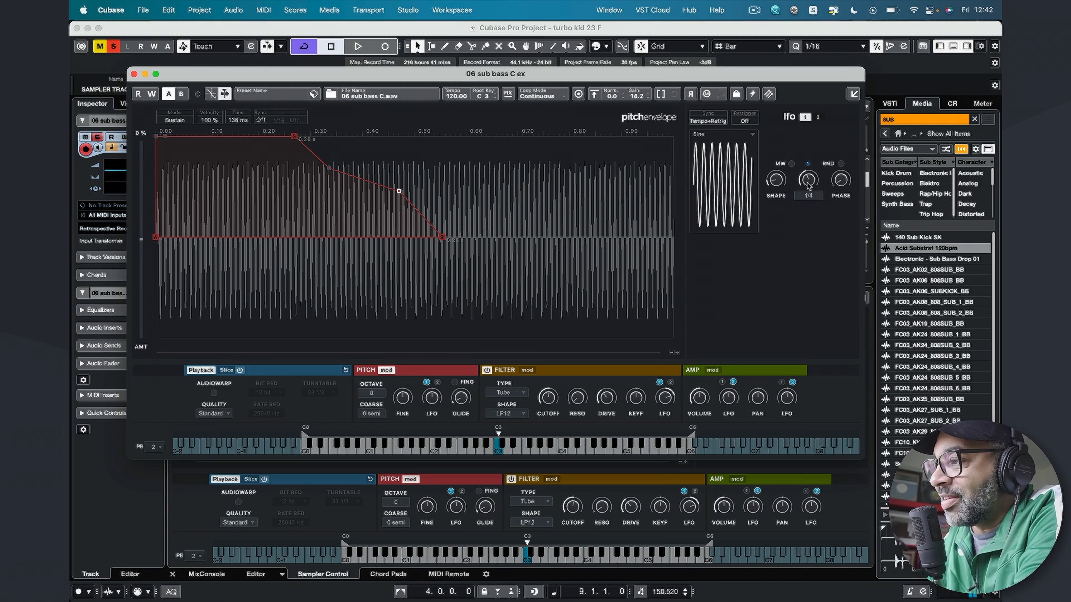
drag(808, 186, 805, 197)
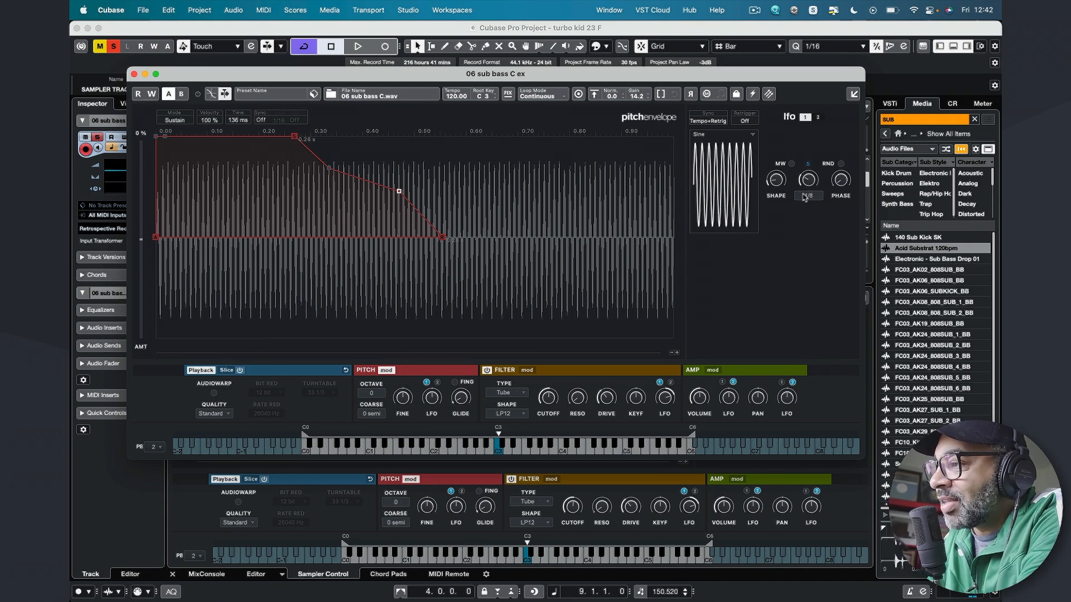
Step: Change the filter type to Bit Red, set the cutoff to about 332 Hz and reduce the drive
mouse_move(668, 393)
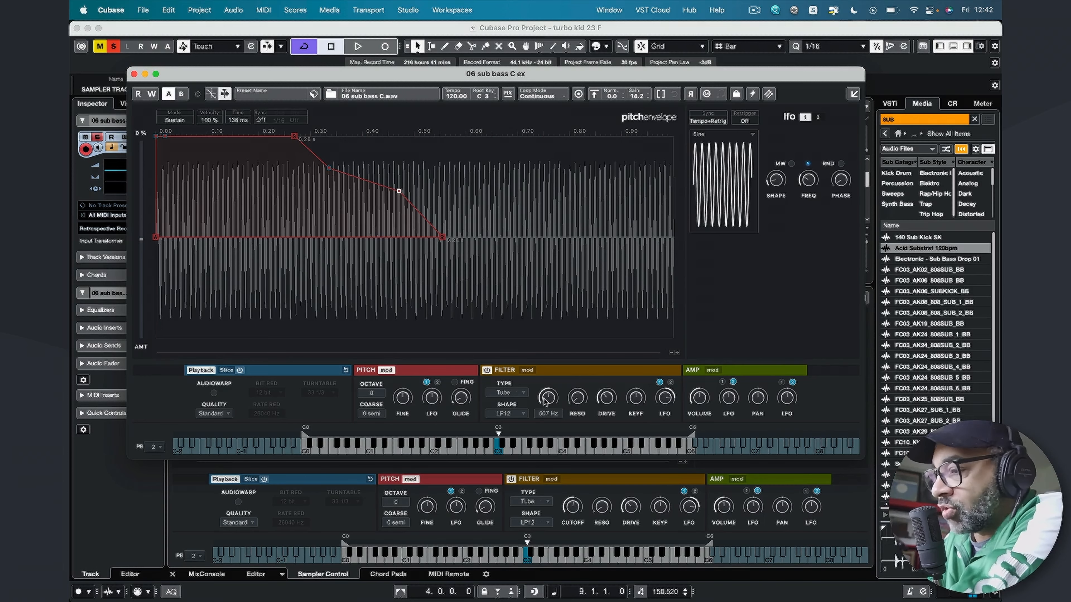
mouse_move(544, 401)
mouse_down()
mouse_move(543, 389)
mouse_move(542, 434)
mouse_move(547, 414)
mouse_up()
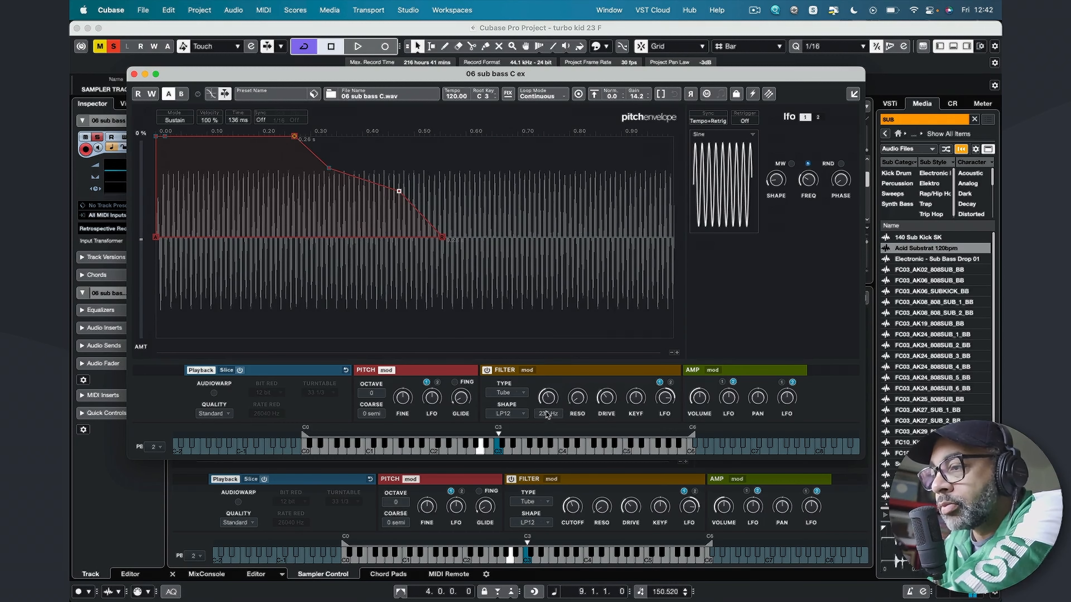
click(512, 394)
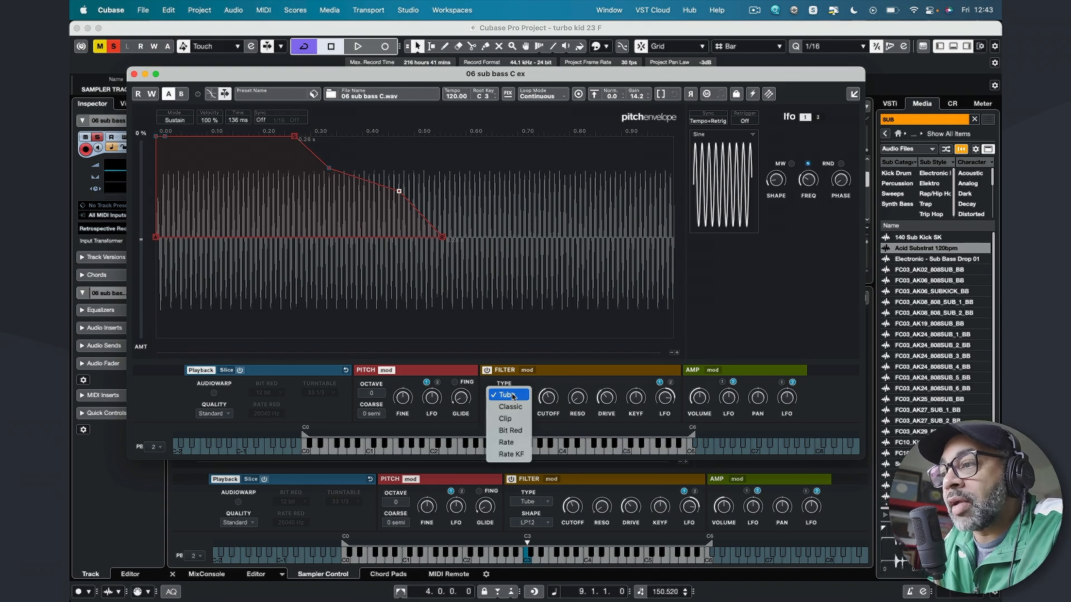
click(511, 431)
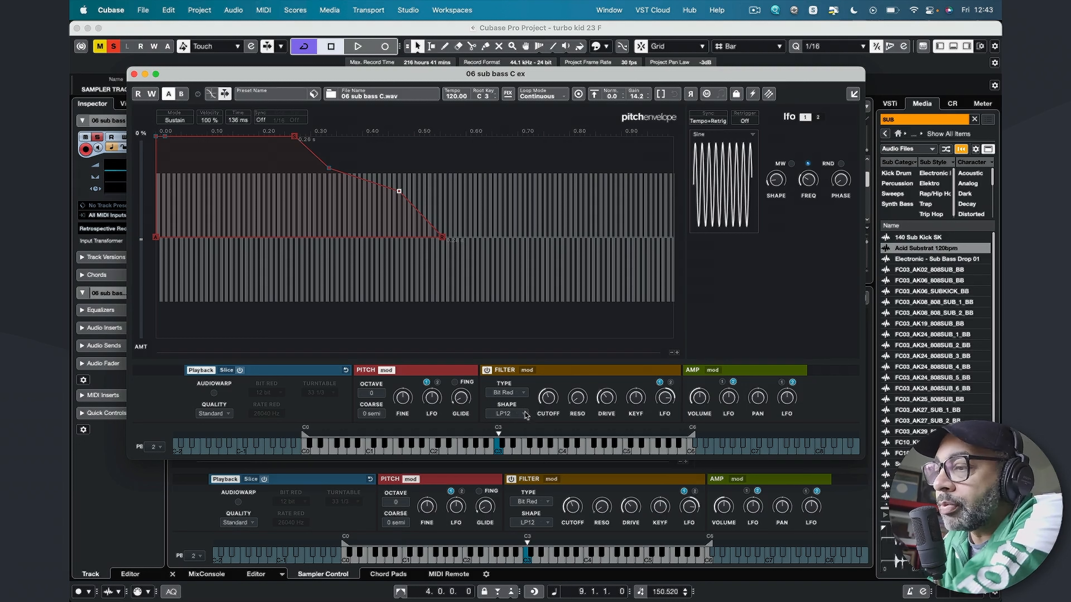
mouse_move(547, 399)
mouse_down()
mouse_move(557, 366)
mouse_move(543, 416)
mouse_move(547, 393)
mouse_up()
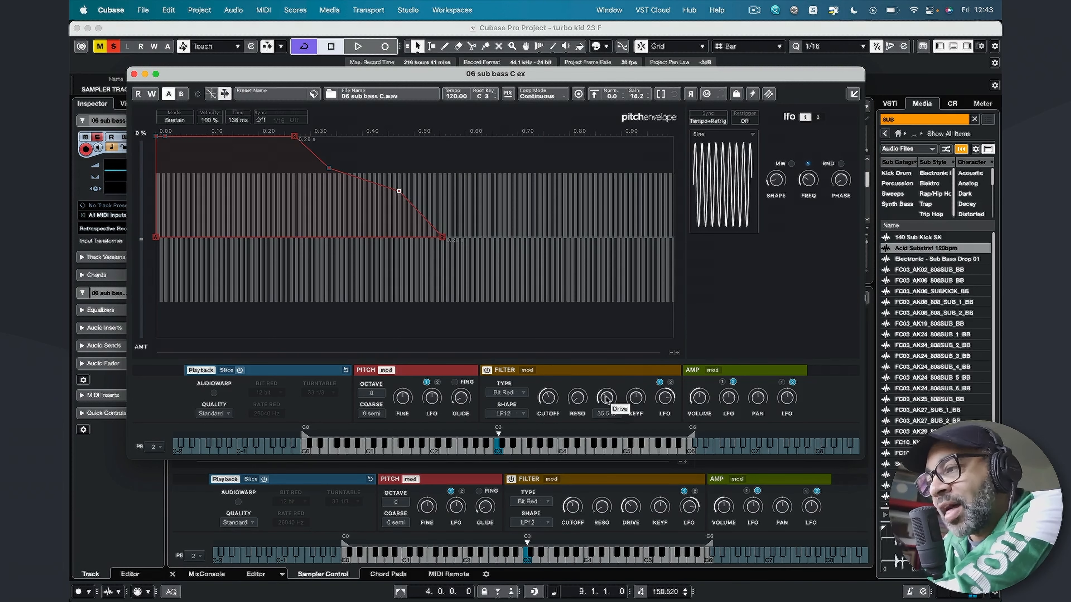
drag(607, 398, 581, 416)
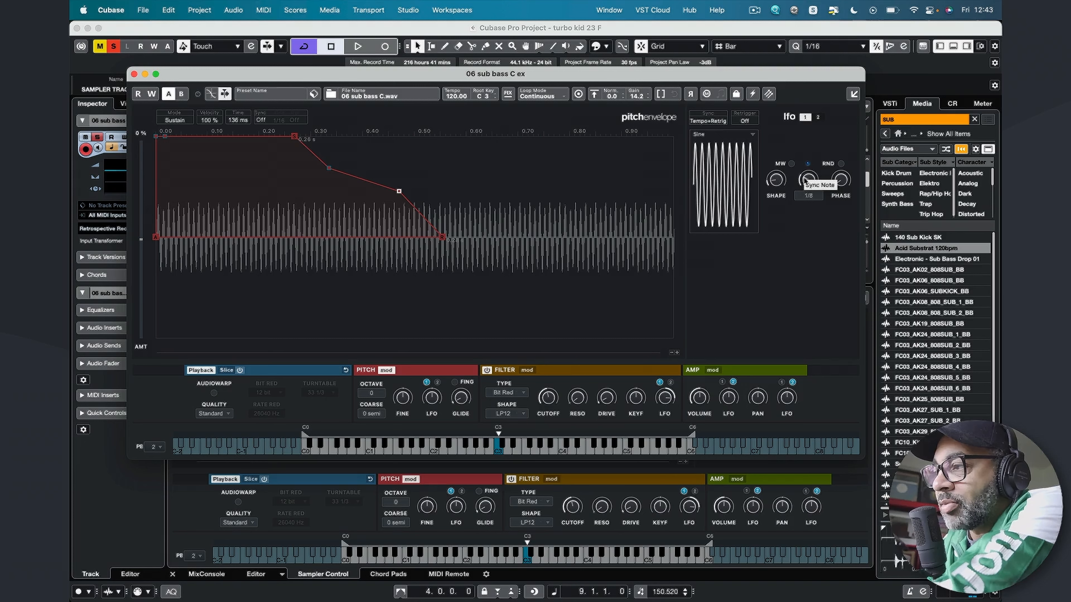
Step: Adjust LFO 1's synced rate and look over the available filter shapes, keeping LP12
mouse_move(805, 180)
mouse_down()
mouse_move(804, 191)
mouse_move(815, 123)
mouse_move(806, 201)
mouse_move(807, 179)
mouse_up()
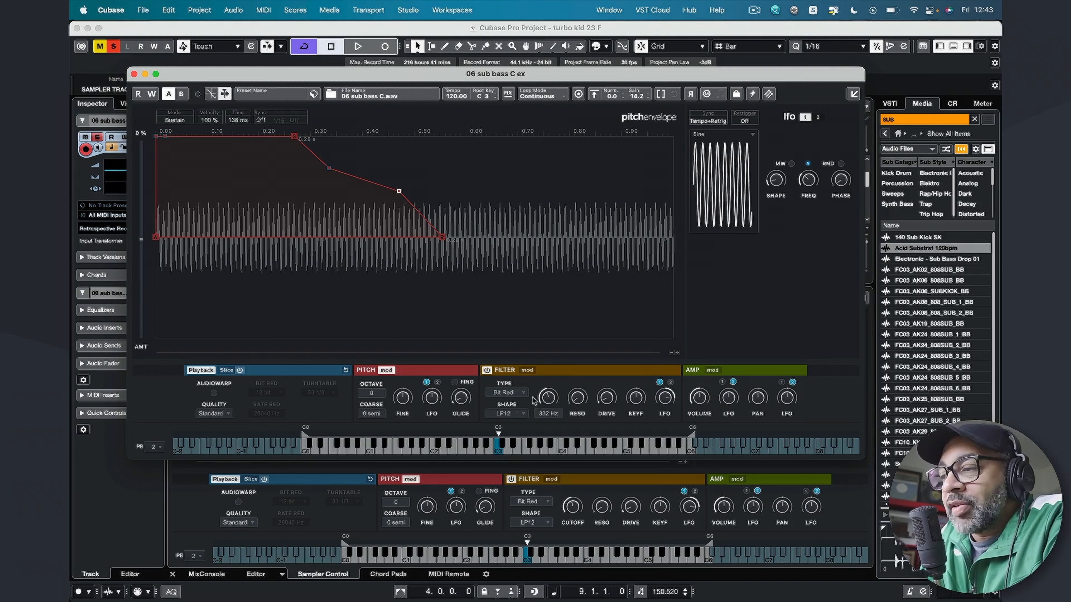
click(520, 414)
click(519, 416)
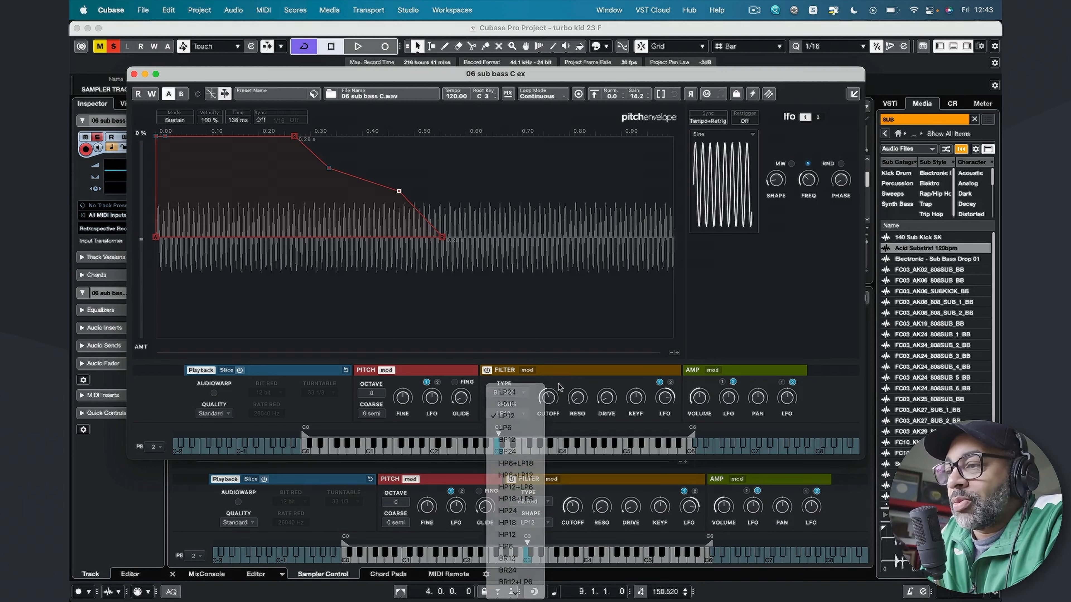
Step: Review the available filter types, keeping Bit Red, and compare the filter's LFO 2 assignment before returning it to LFO 1
click(522, 393)
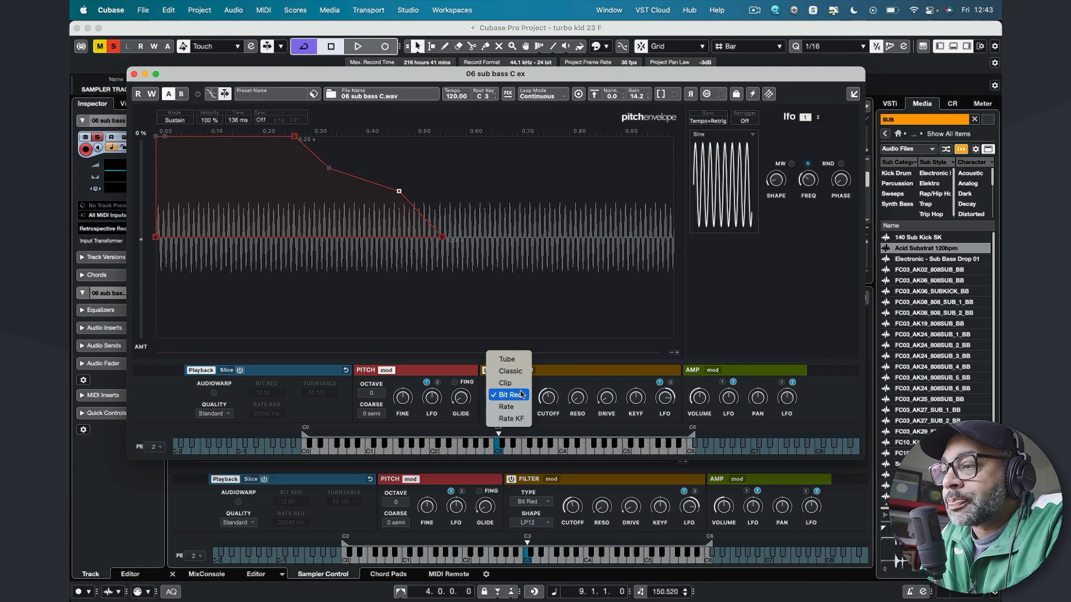
click(586, 386)
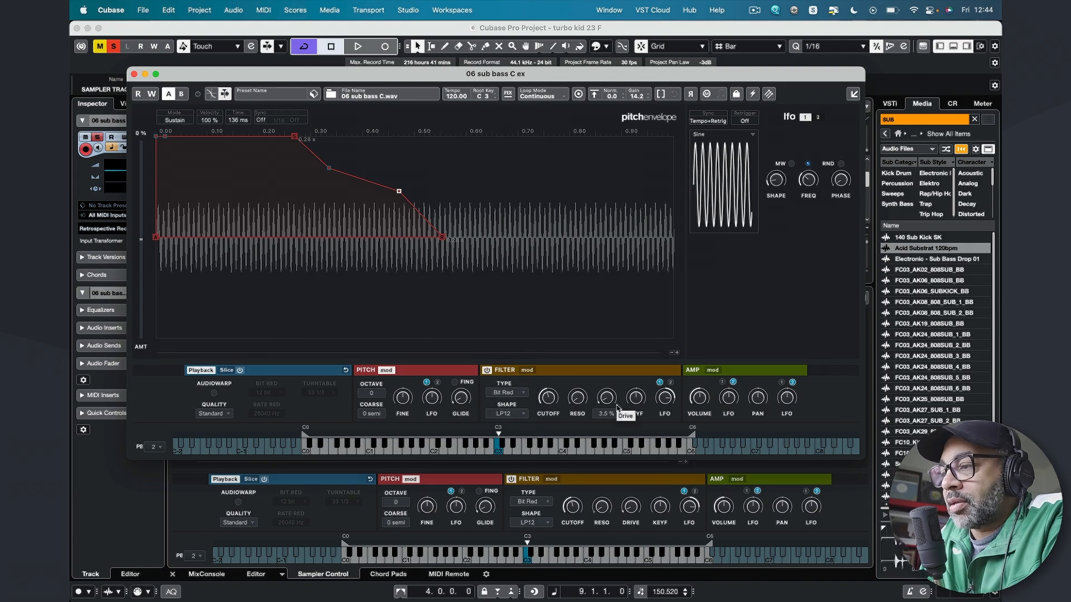
click(671, 382)
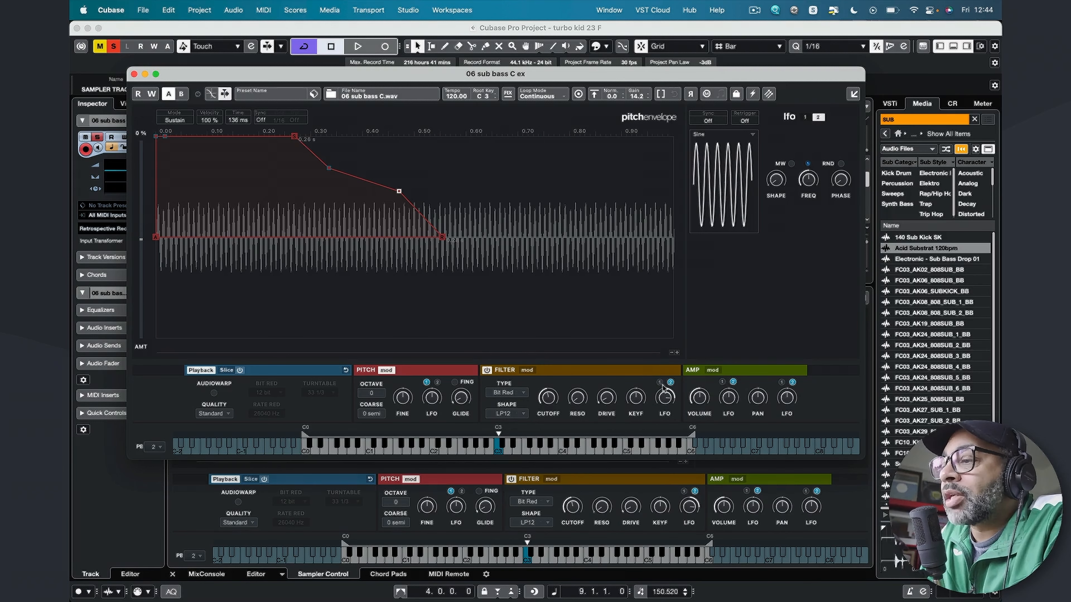
click(659, 382)
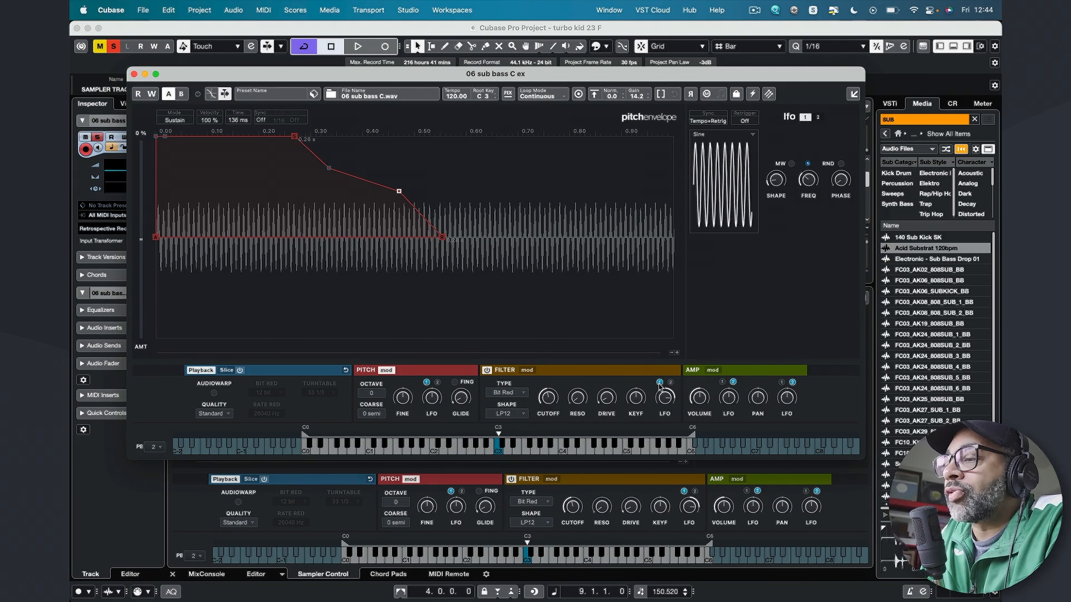
Step: Close the separate sampler window, show the track's Quick Controls and review the automation and MIDI Remote options for Pitch LFO Amount
right_click(605, 399)
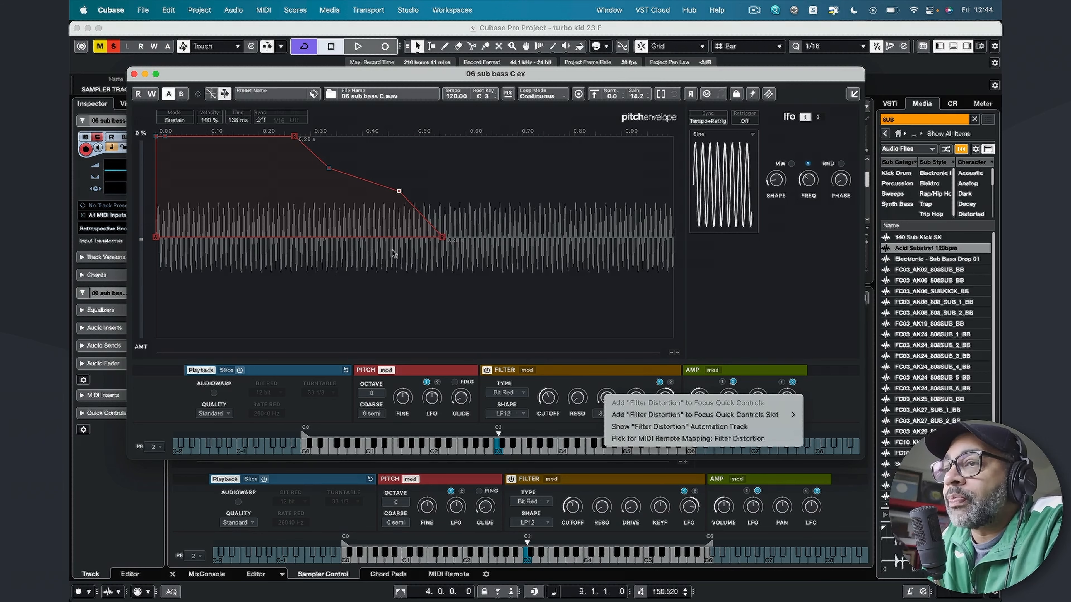
click(134, 74)
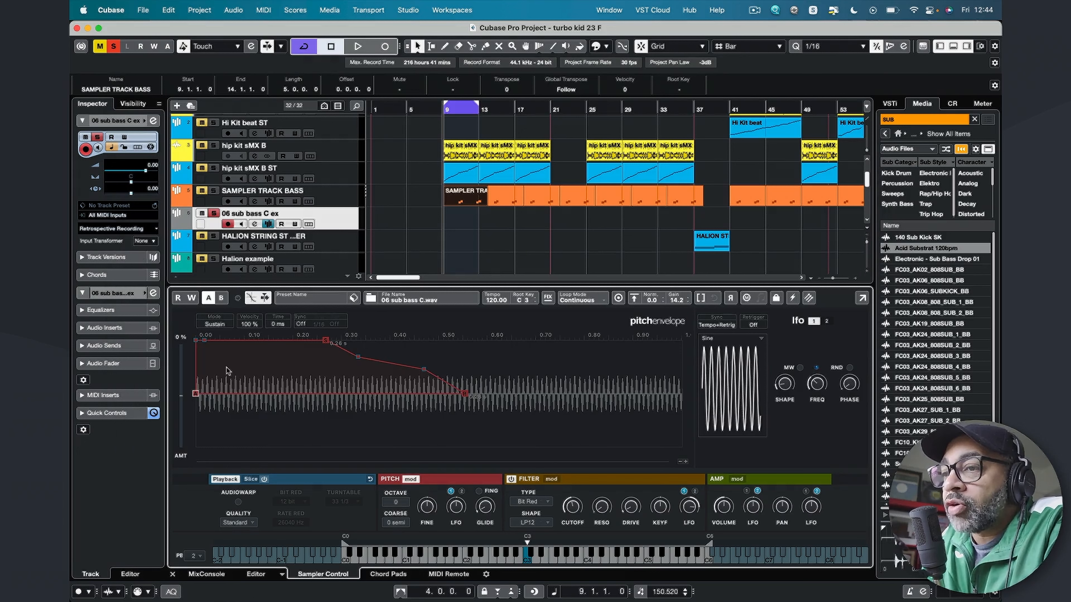
click(105, 414)
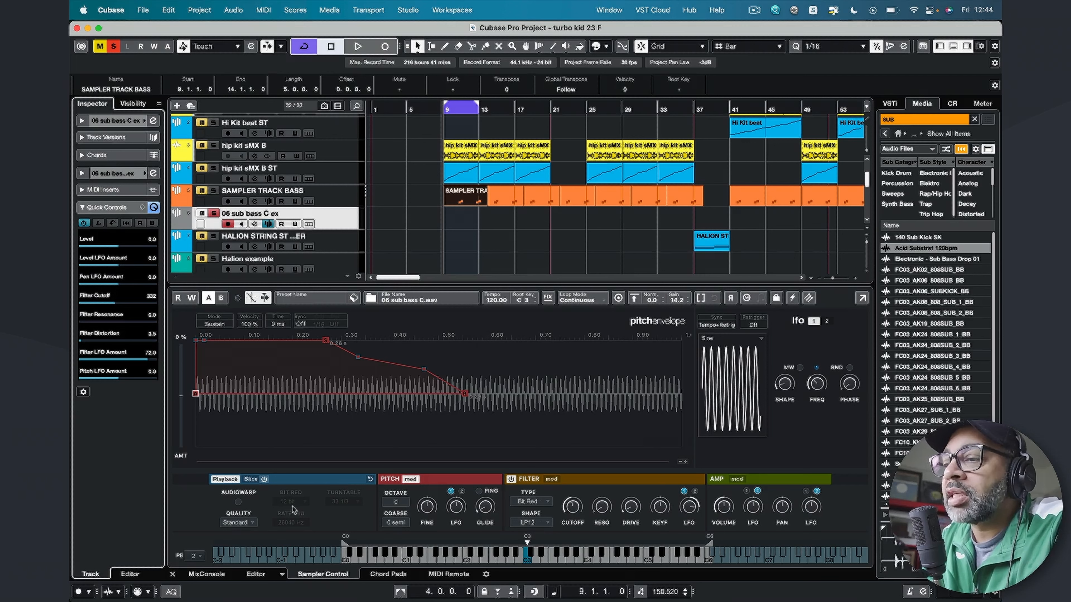
right_click(457, 512)
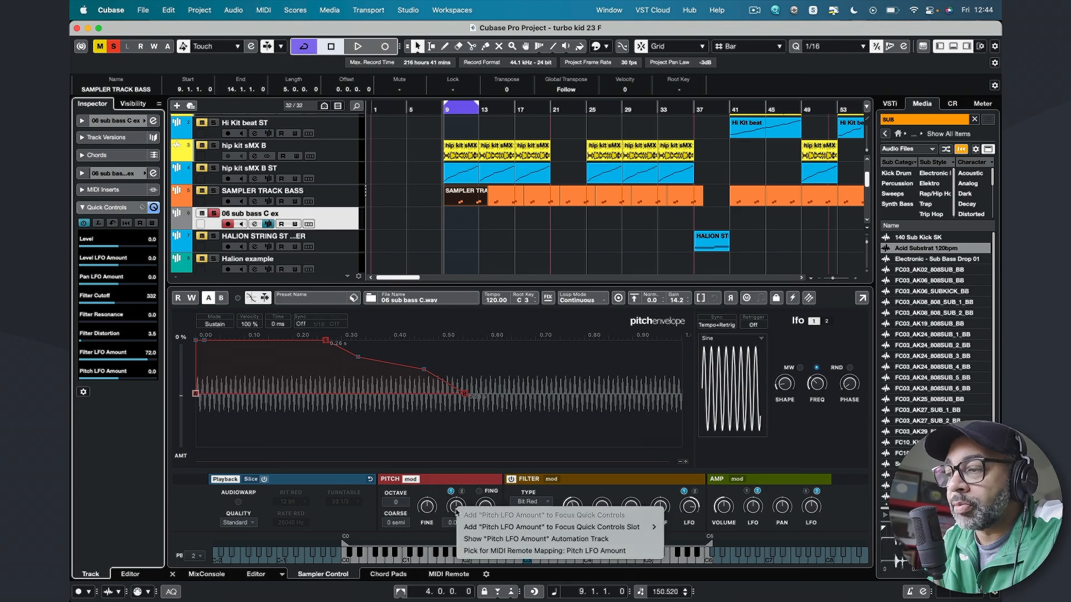
mouse_move(498, 532)
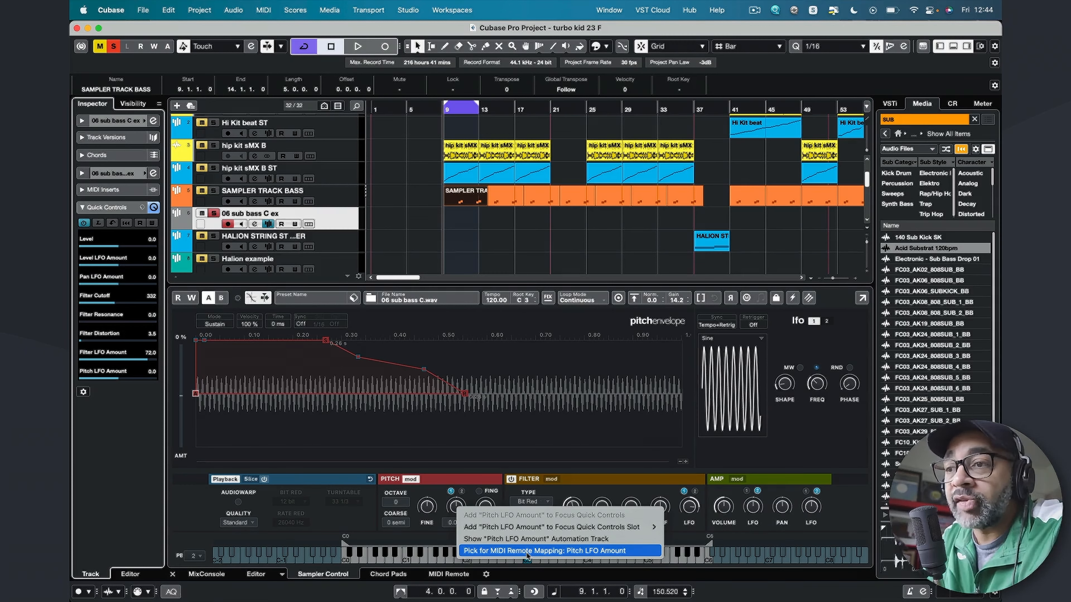
click(590, 489)
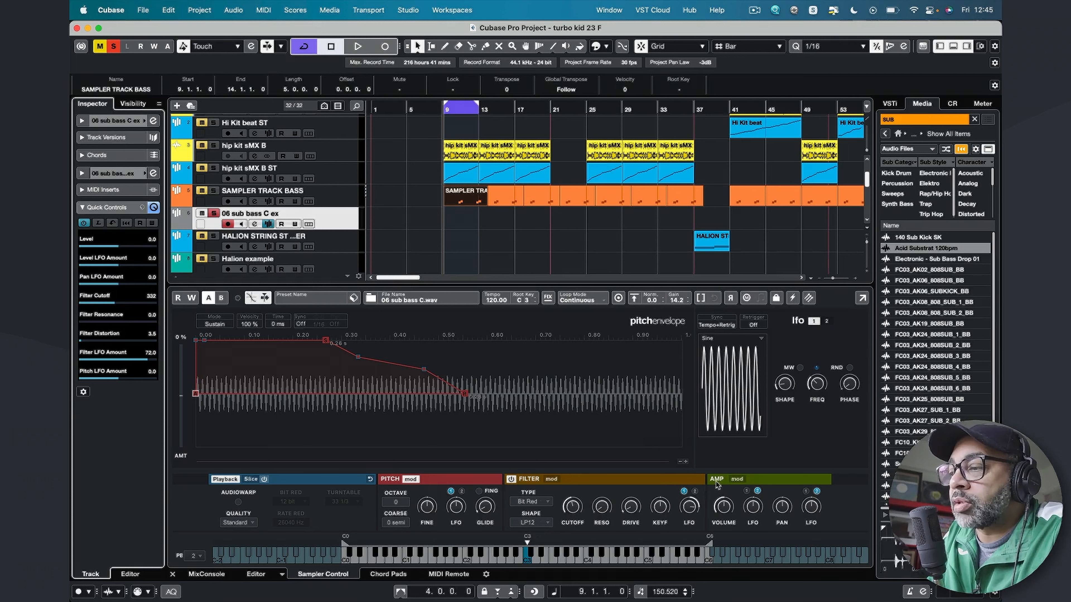
Step: Try a slower attack on the amp envelope, shorten its release to about 0.18 s, and raise the sample gain to 17.7
click(743, 480)
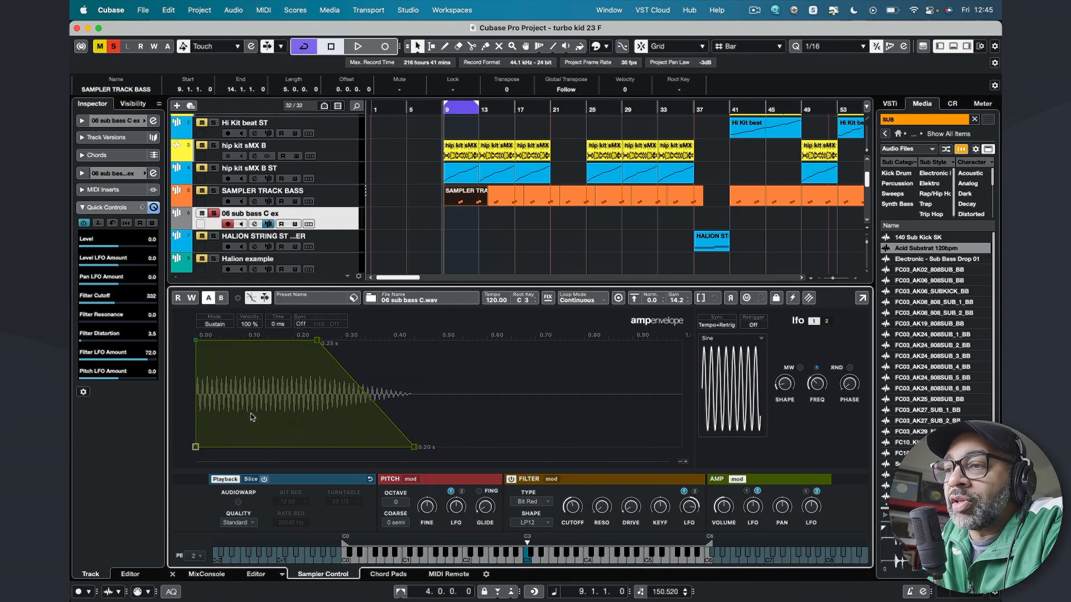
drag(199, 344, 263, 375)
drag(265, 373, 199, 341)
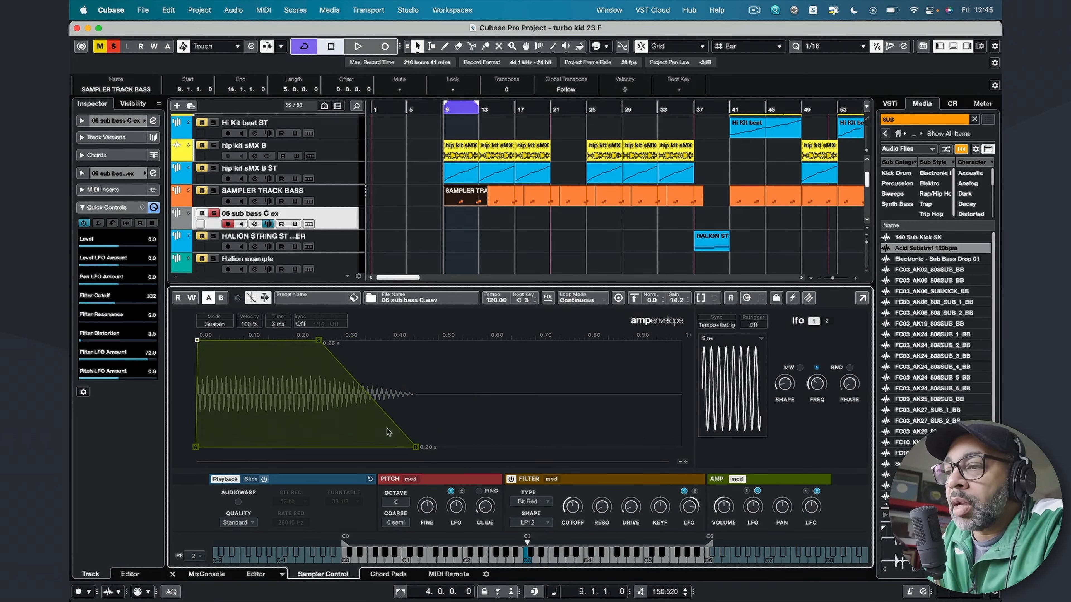
mouse_move(415, 446)
mouse_down()
mouse_move(435, 446)
mouse_move(318, 447)
mouse_move(407, 446)
mouse_up()
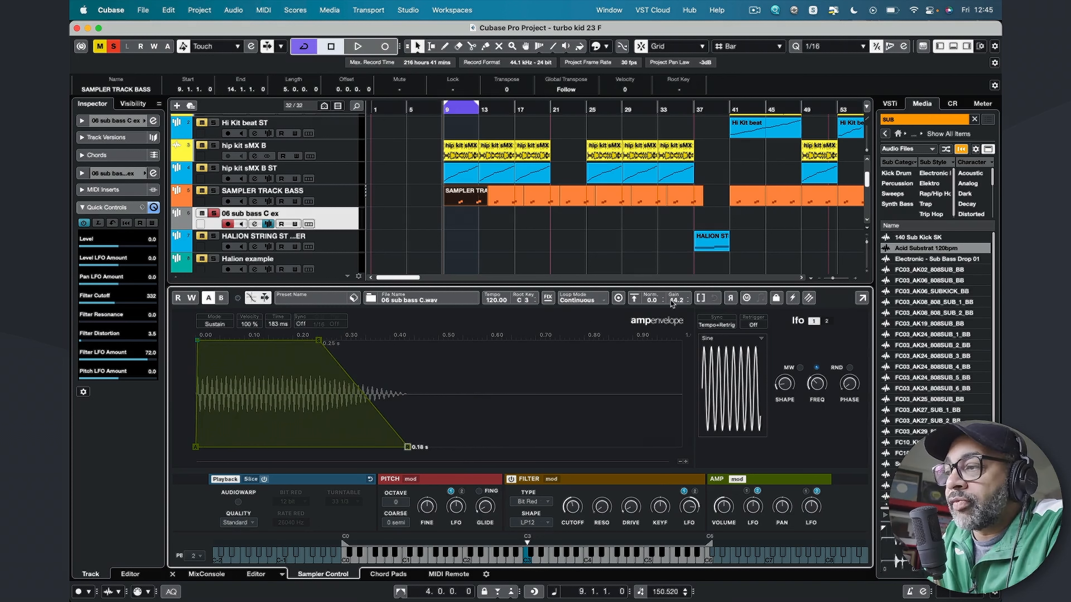
drag(672, 300, 652, 251)
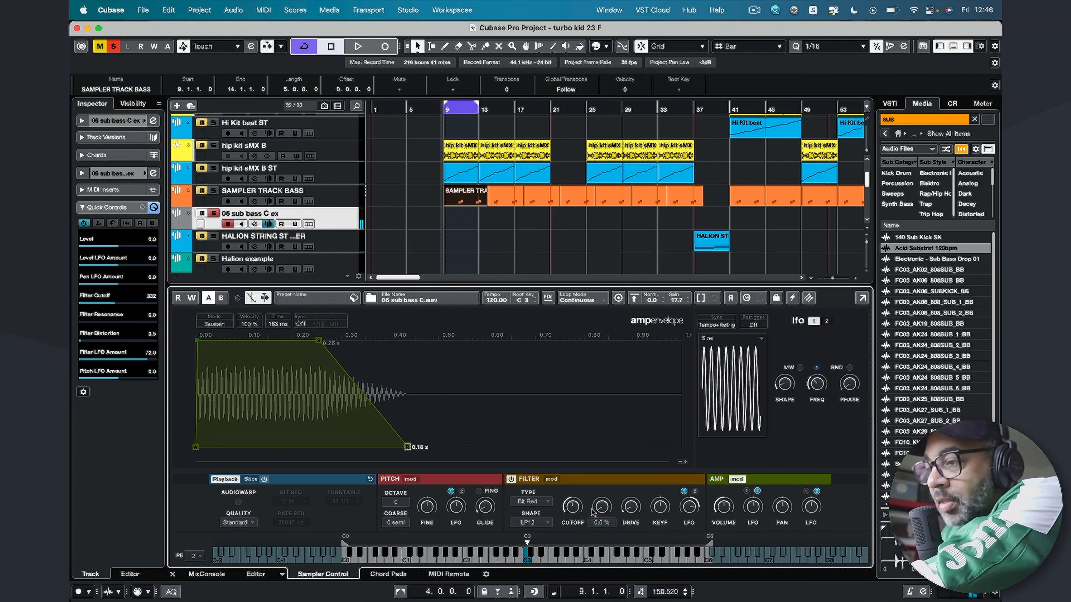
Step: Change the filter type to Tube, with the drive at about 71% and the cutoff at about 835 Hz
click(533, 501)
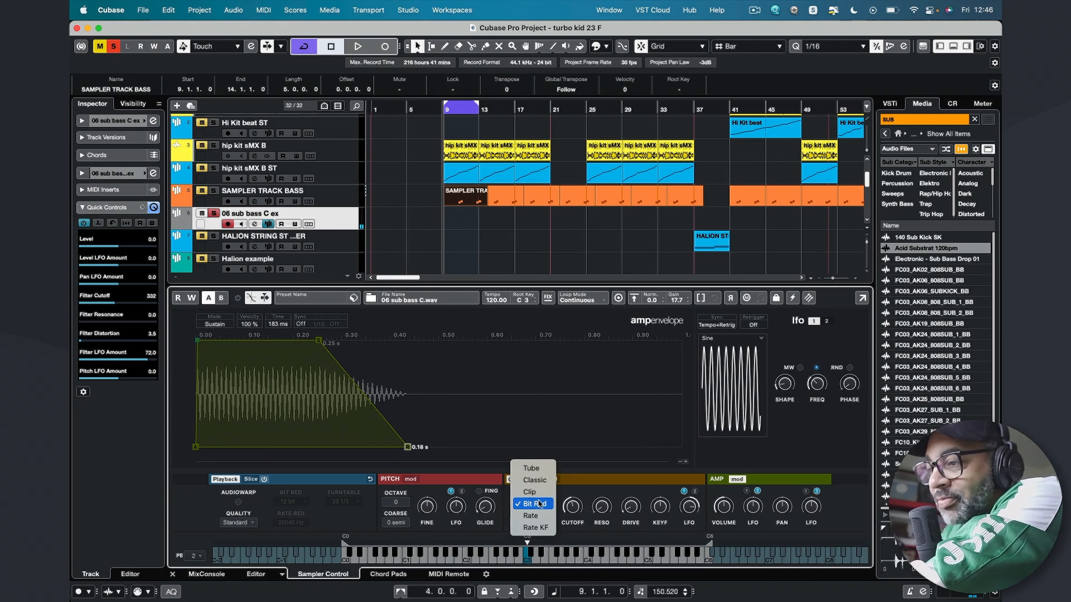
click(532, 468)
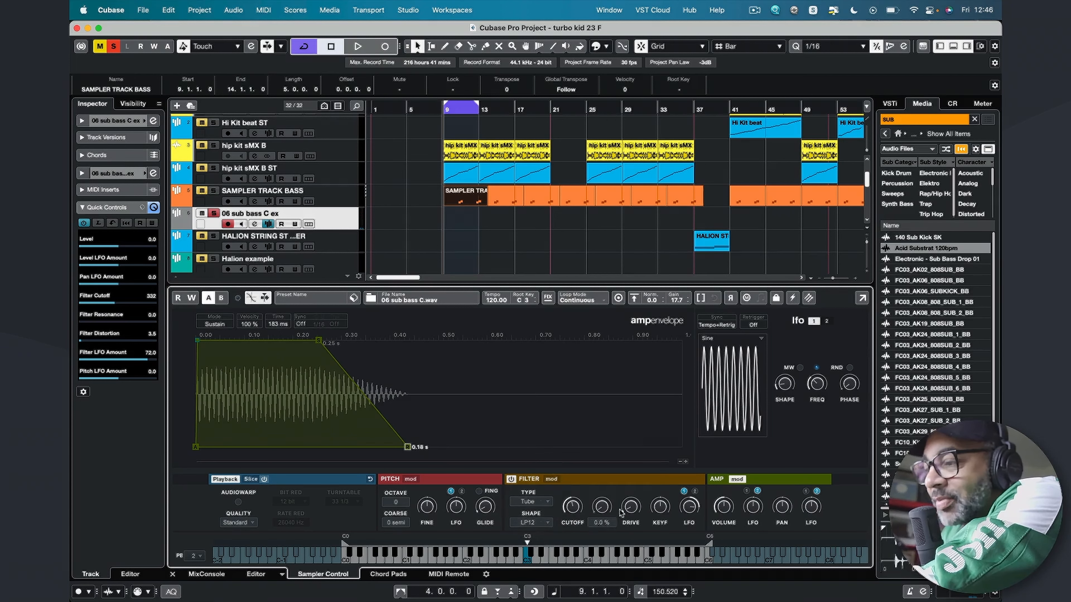
drag(631, 509, 635, 457)
drag(574, 503, 634, 491)
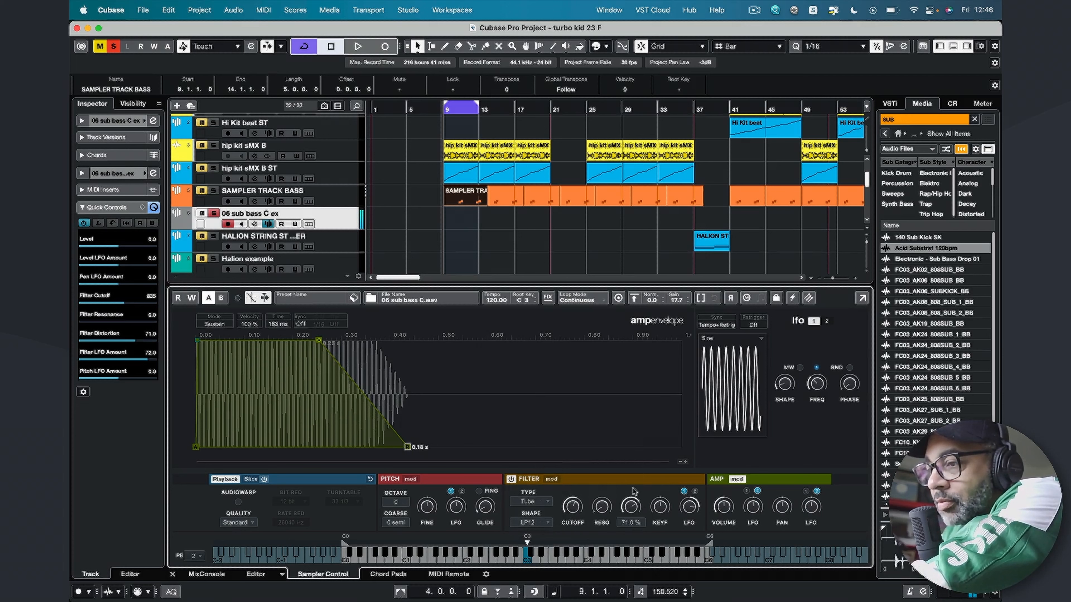
Step: Transfer the sub bass sampler sound to Padshop 2 and solo the new Padshop track
click(809, 299)
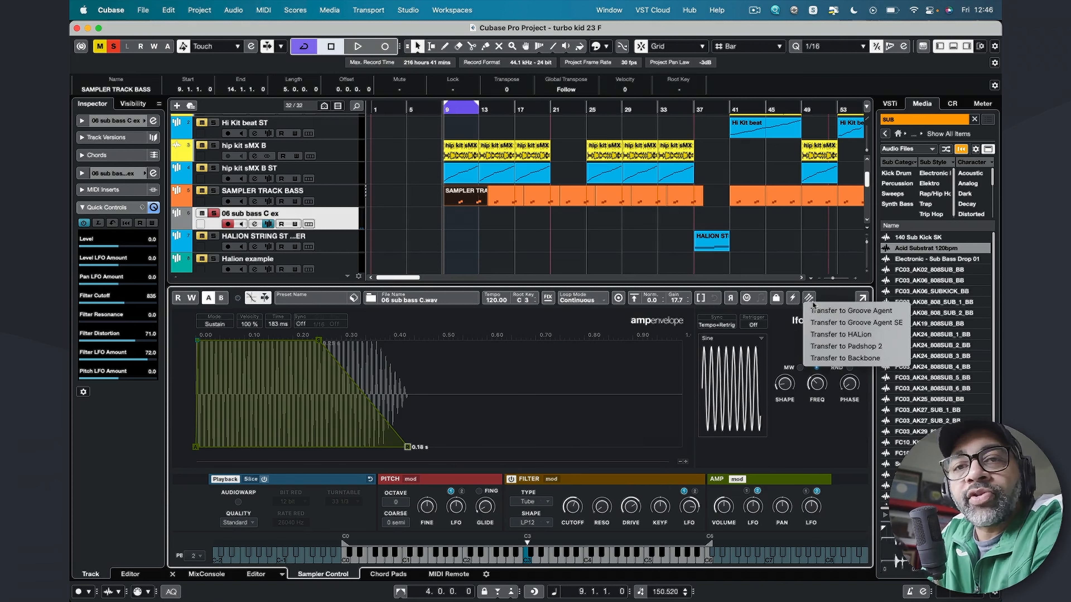
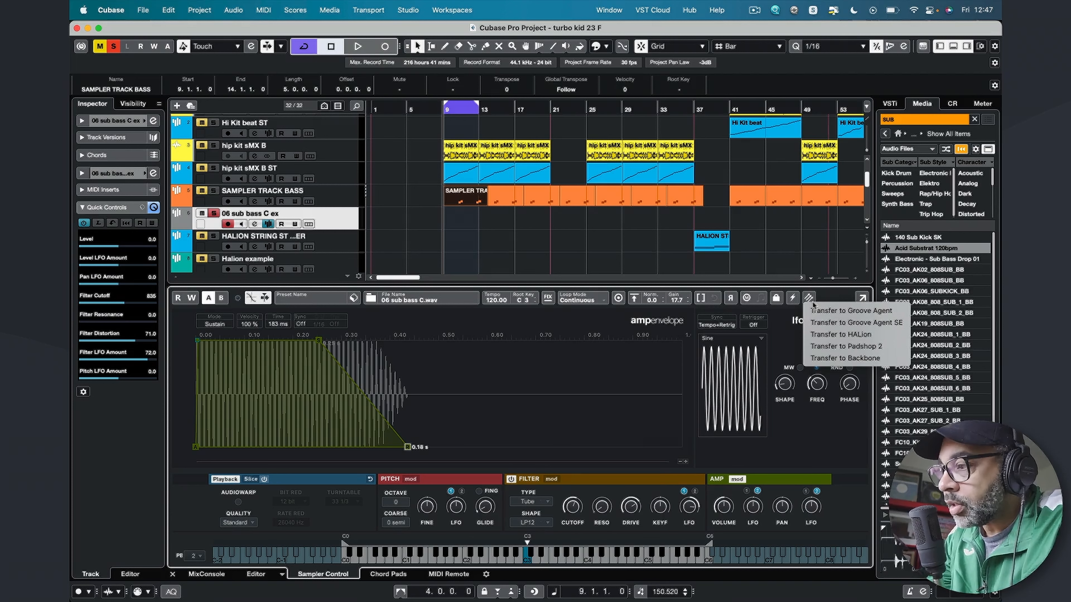
click(840, 347)
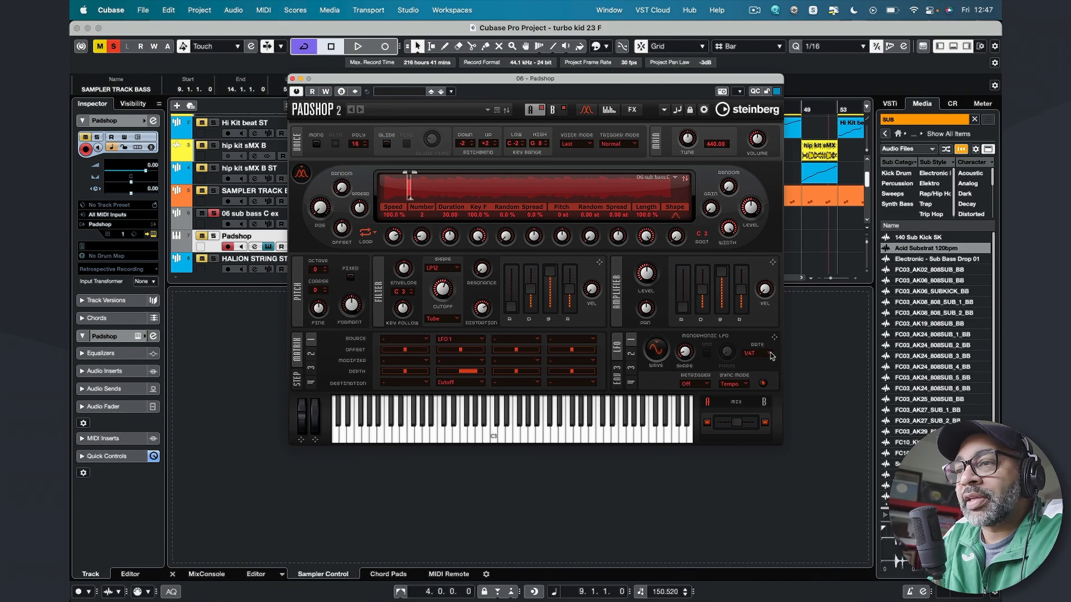
click(213, 236)
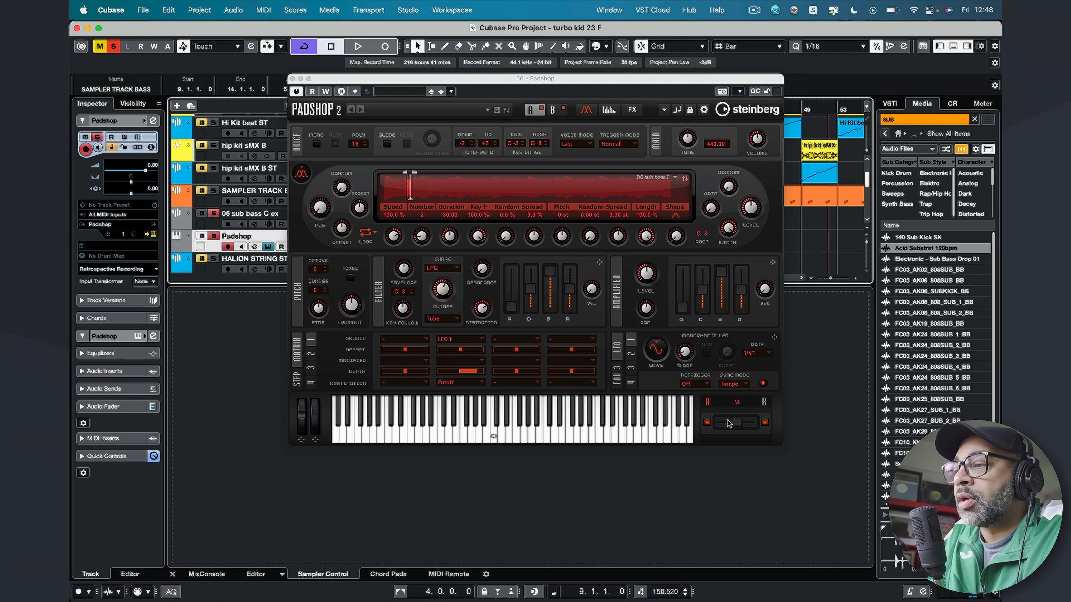
Step: Shift Padshop's layer mix towards B and back towards layer A, look over the grain controls and close the instrument window
click(738, 424)
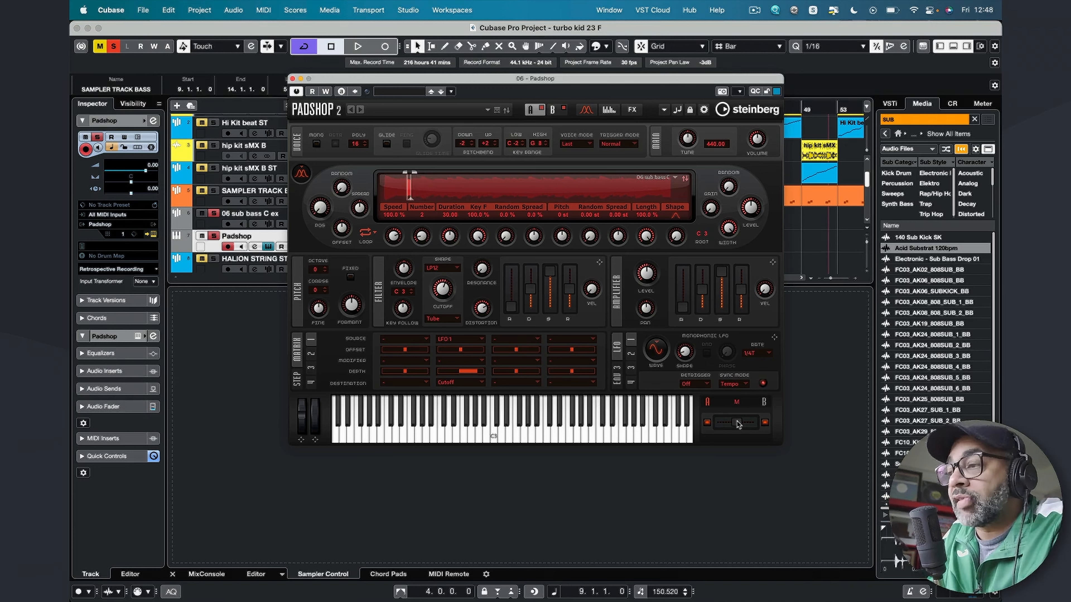
drag(737, 422, 736, 422)
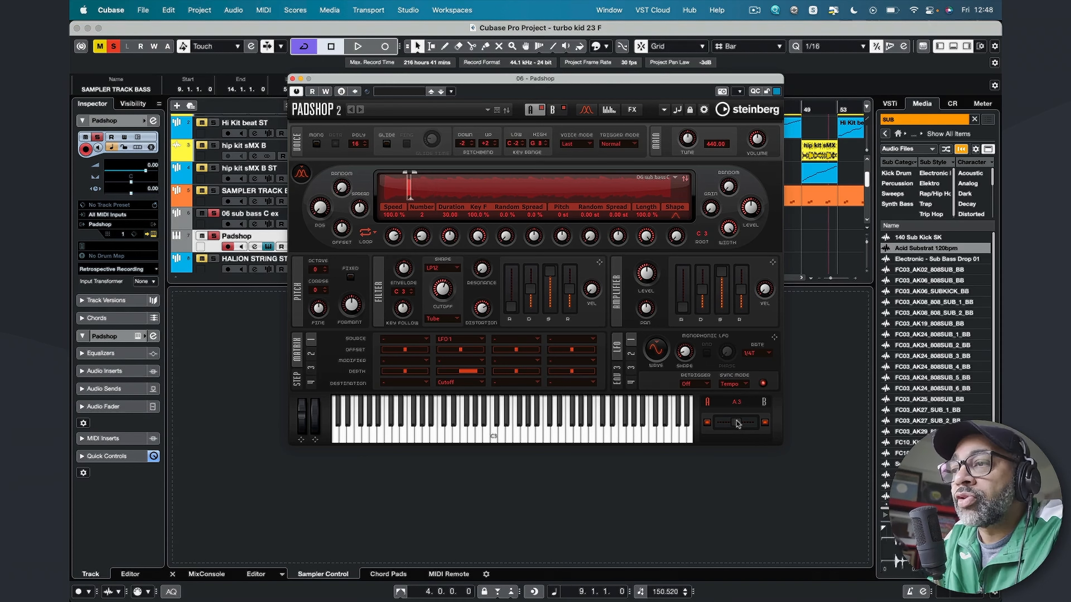
drag(737, 423, 778, 429)
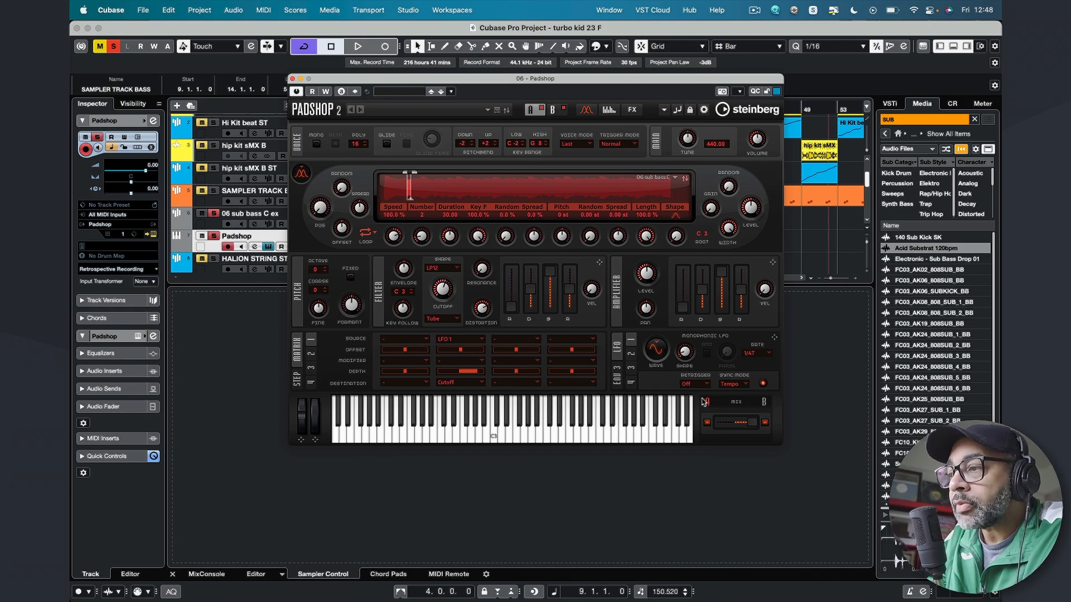
drag(754, 423, 707, 417)
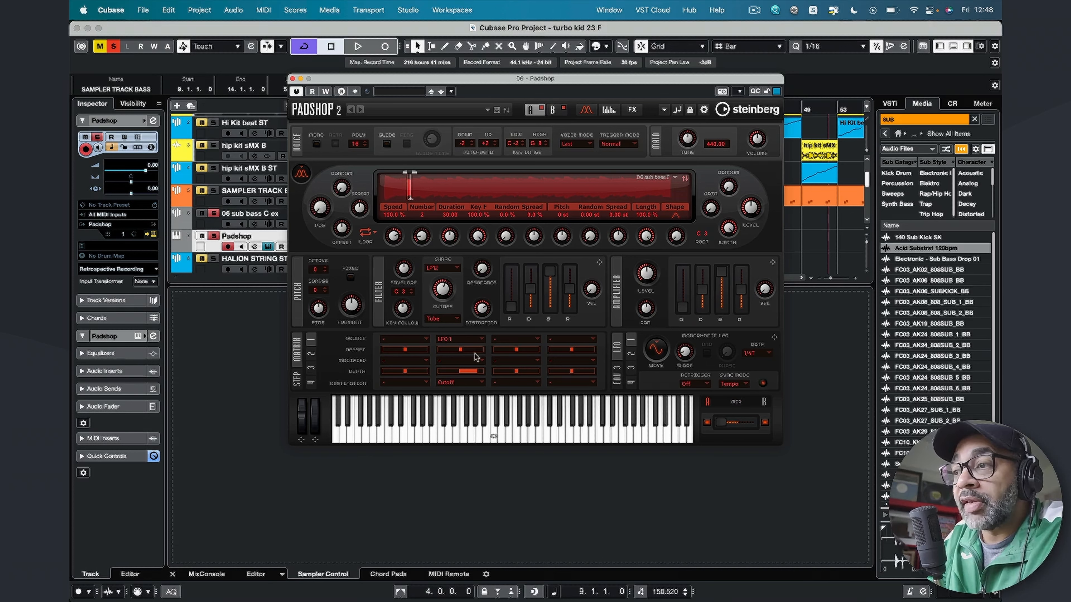
mouse_move(450, 292)
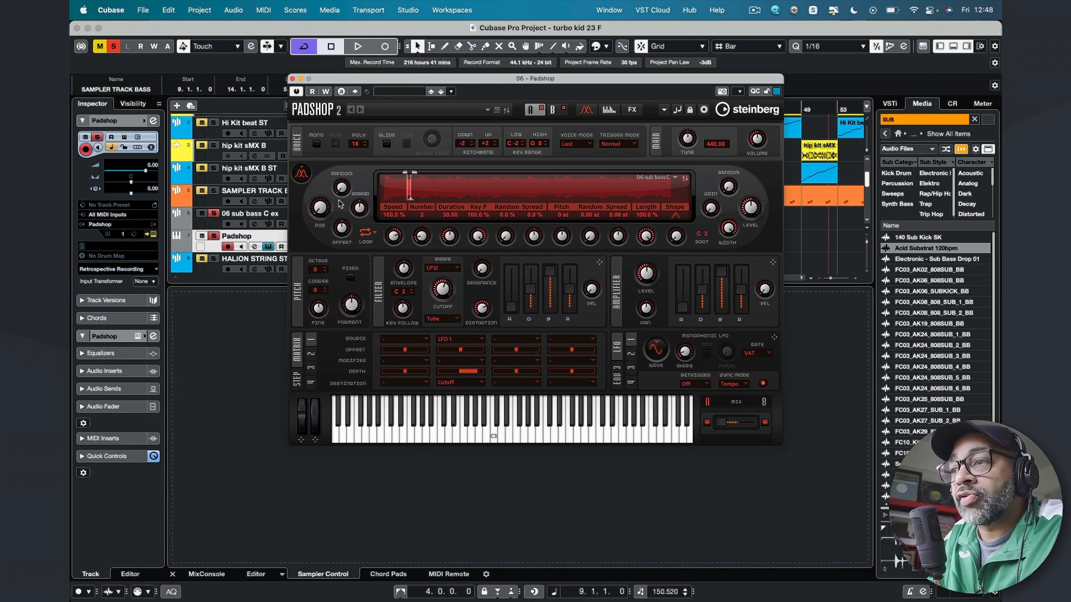
mouse_move(360, 216)
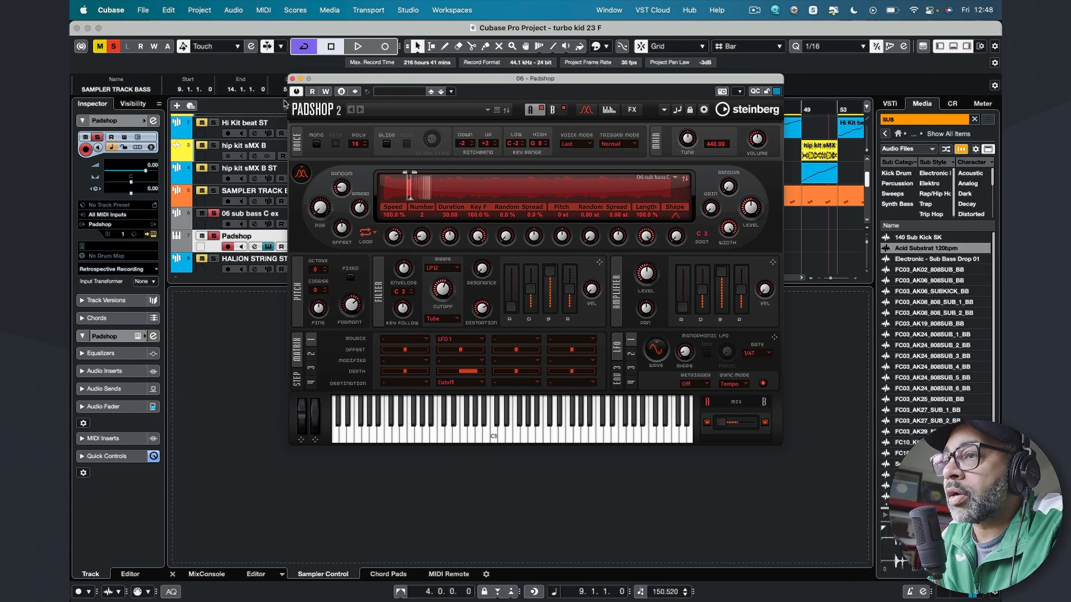
click(293, 79)
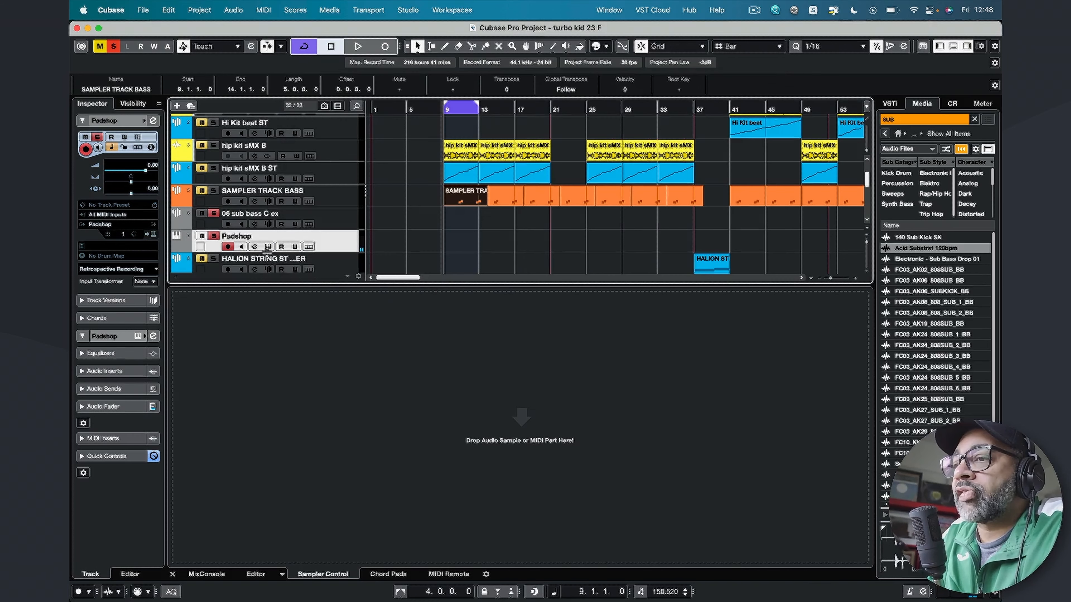
Step: On the 06 sub bass C ex track, set the filter type to Bit Red, cutoff to about 244 Hz and drive to about 18%
click(345, 220)
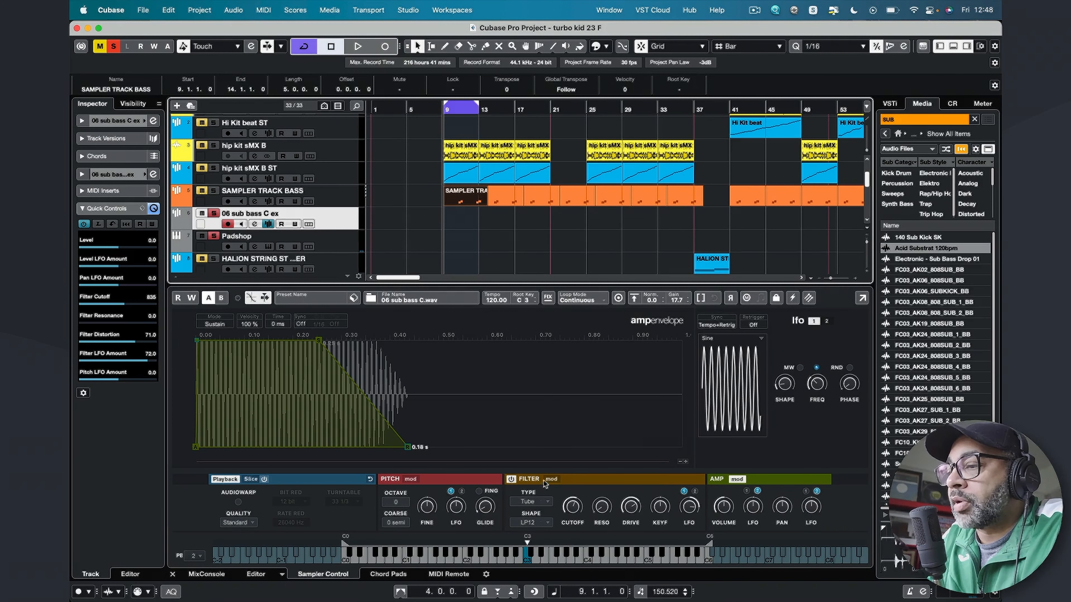
click(543, 503)
click(540, 540)
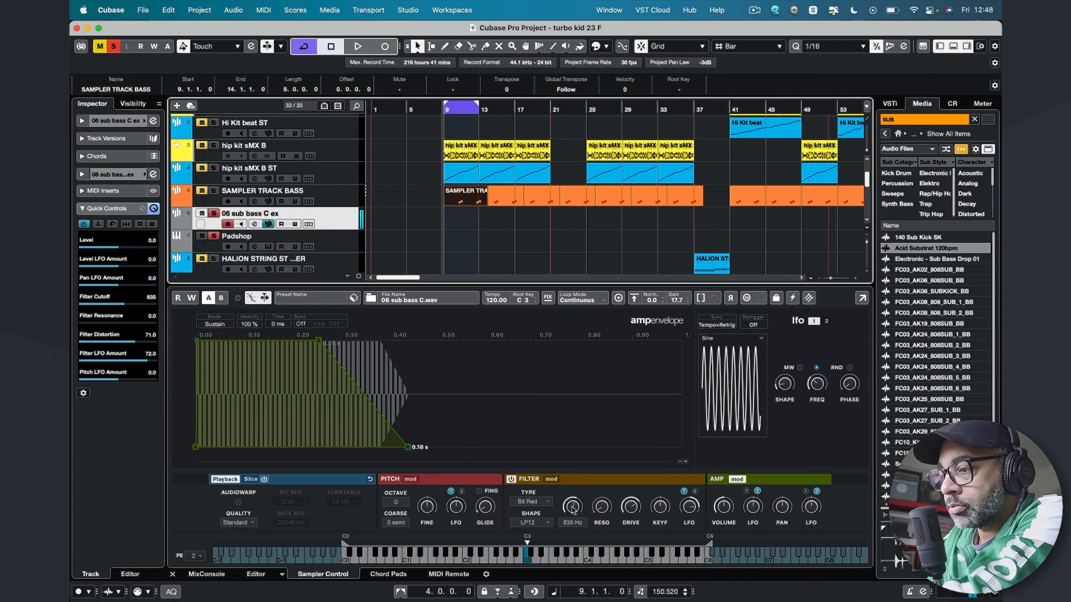
drag(577, 513, 576, 532)
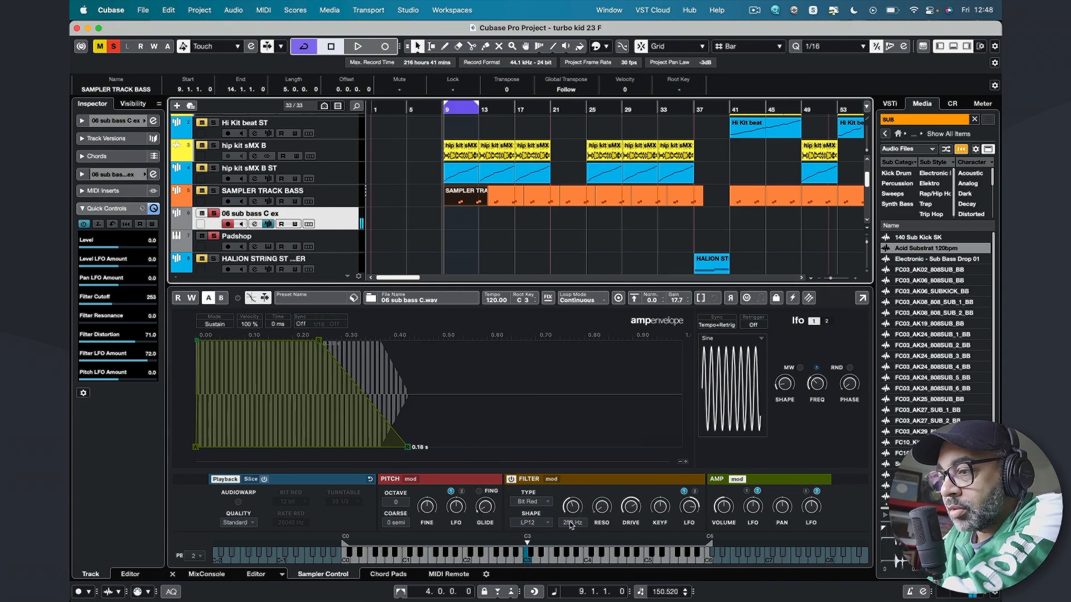
drag(624, 507, 630, 563)
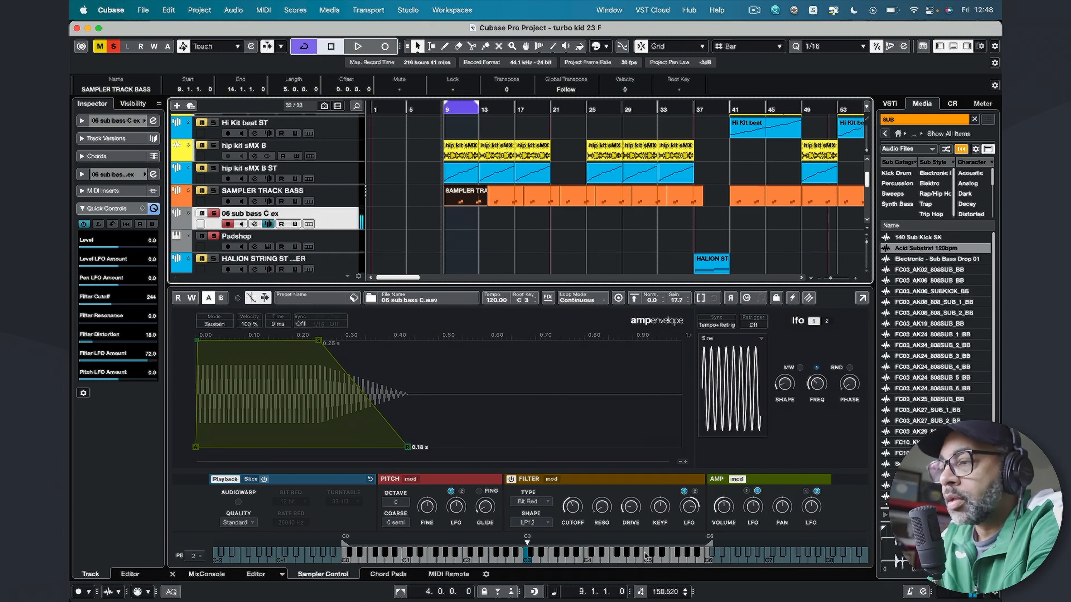
Step: Transfer the sub bass sampler sound to Groove Agent SE and solo its new instrument track
click(809, 298)
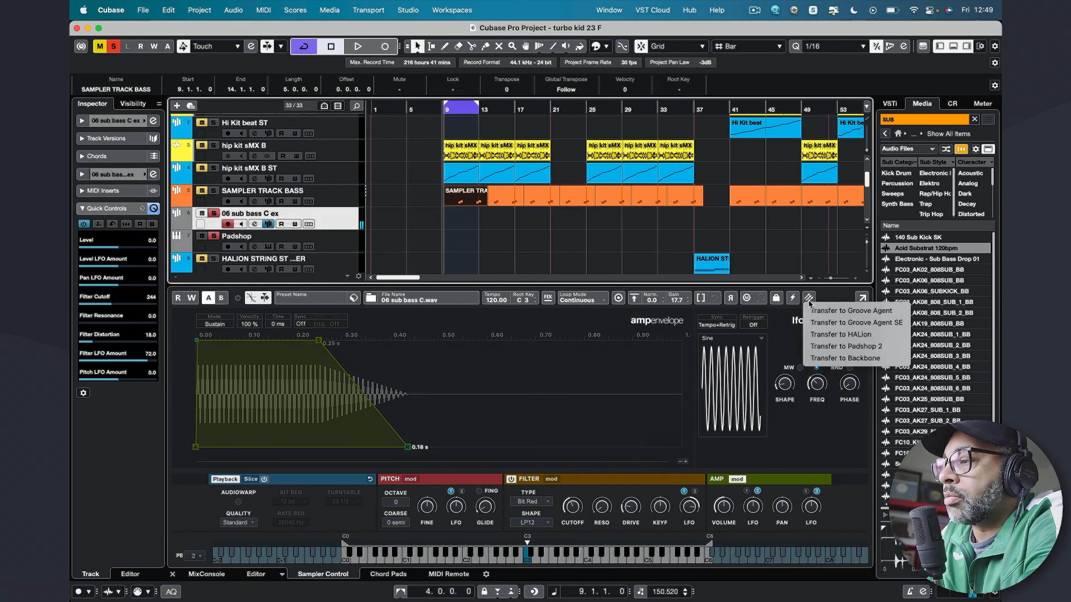
click(814, 323)
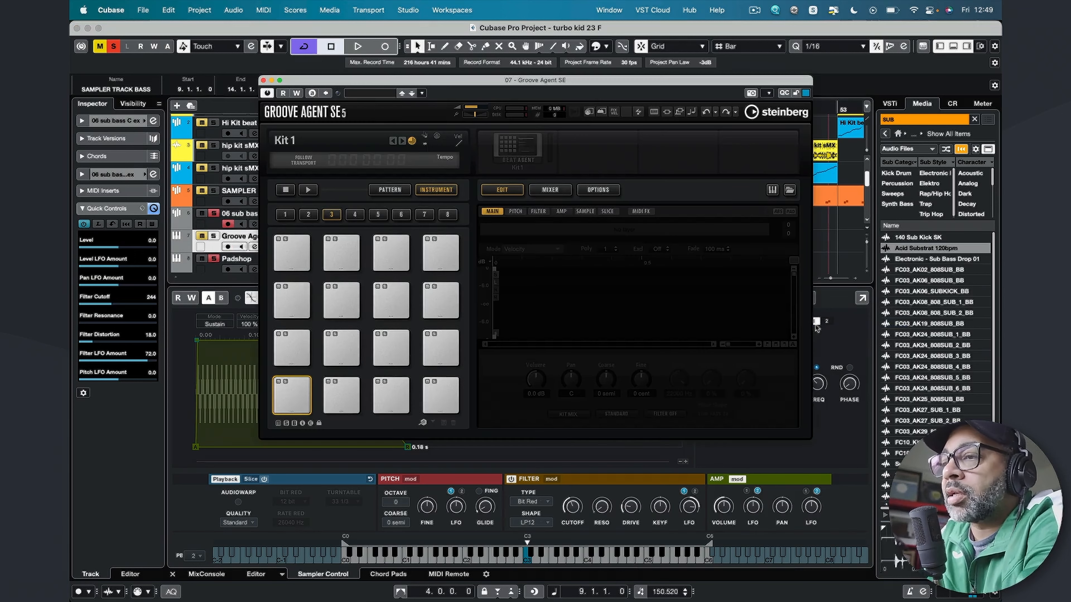
click(202, 245)
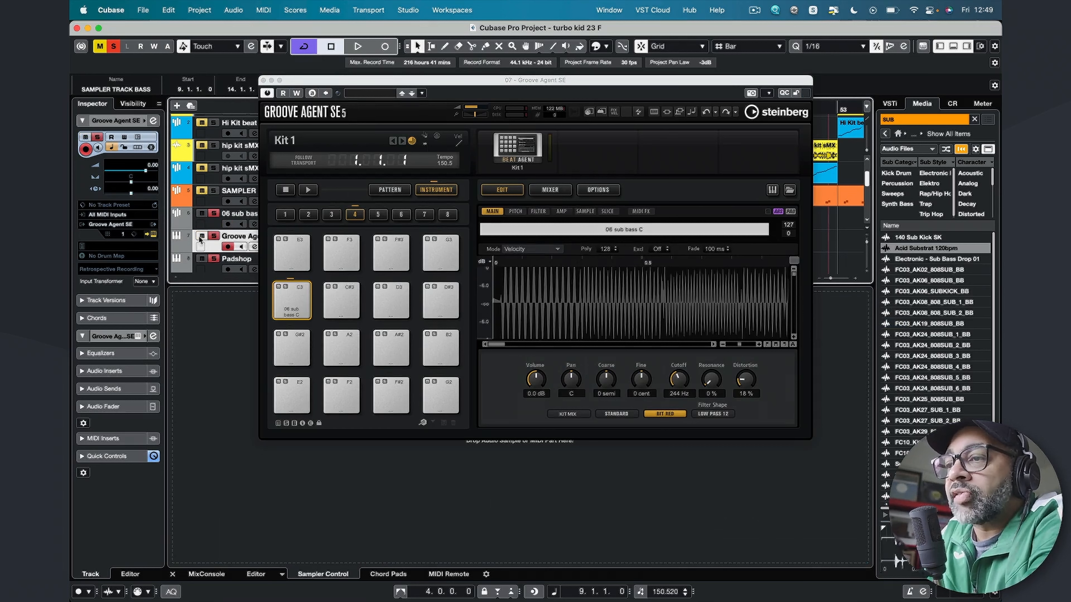
Step: Audition the 06 sub bass C pad in Groove Agent SE and close the instrument window
click(298, 309)
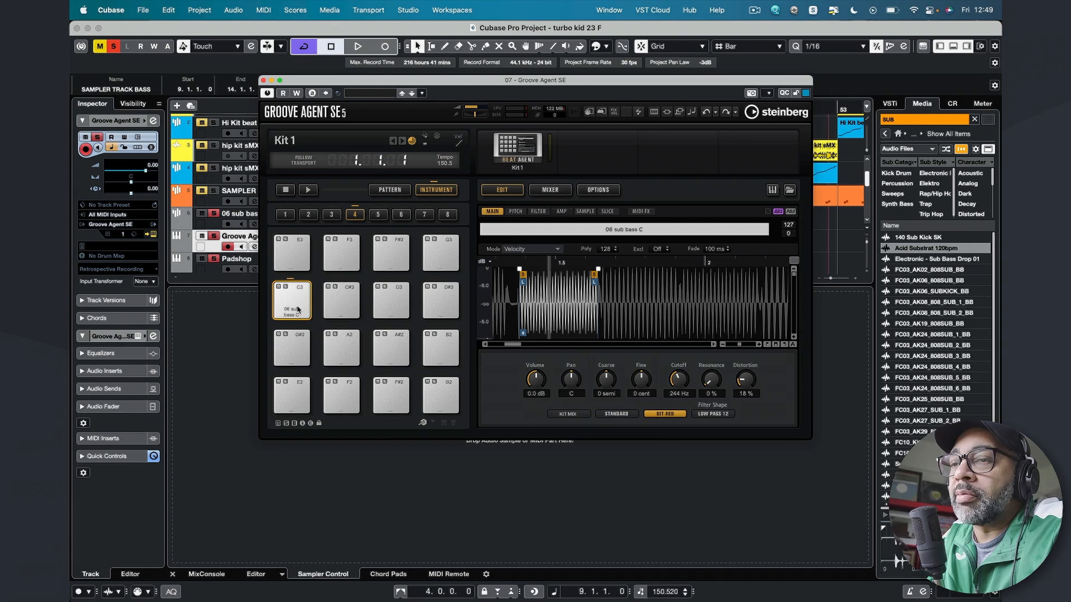
click(263, 80)
click(337, 226)
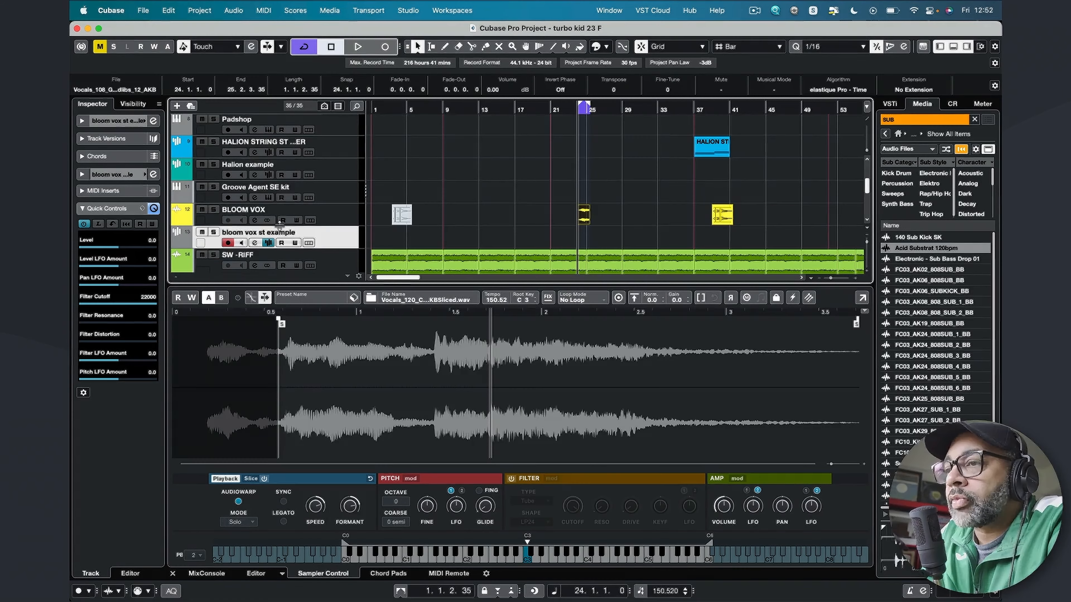
Step: On the 06 sub bass C ex track, keep AudioWarp in Music mode, adjust the playback speed and enable Legato
scroll(304, 222, up, 5)
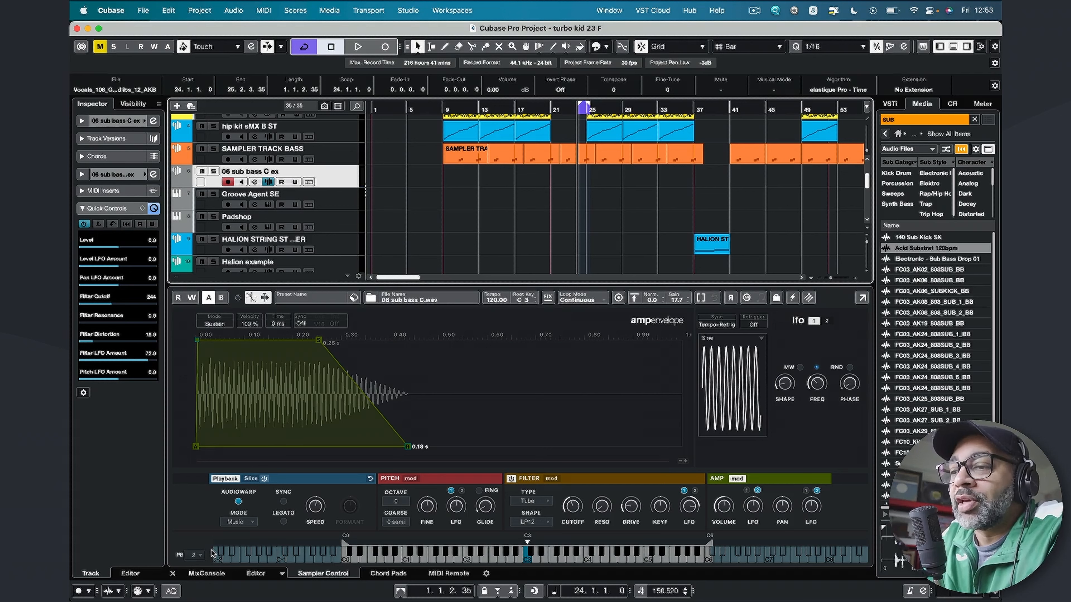
click(243, 524)
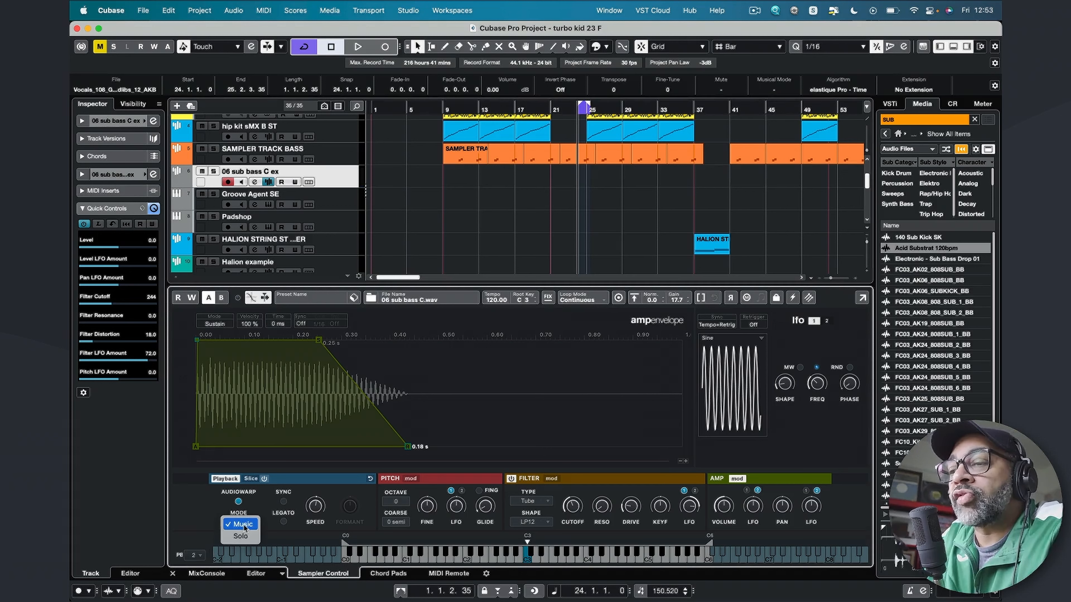
click(243, 525)
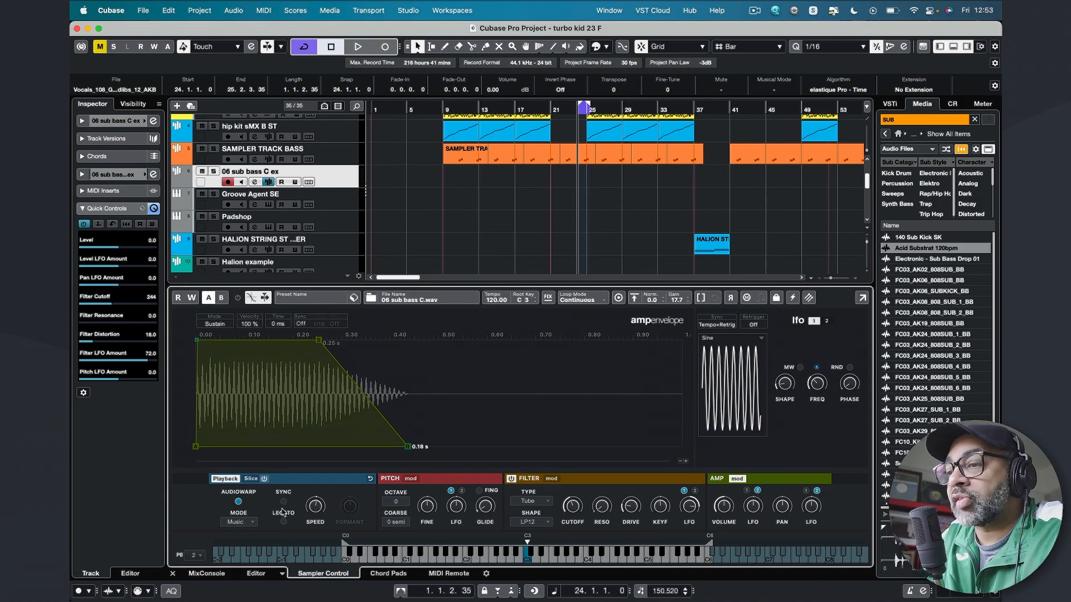
mouse_move(318, 513)
mouse_move(317, 512)
mouse_down()
mouse_move(322, 454)
mouse_move(306, 569)
mouse_move(309, 496)
mouse_up()
click(285, 521)
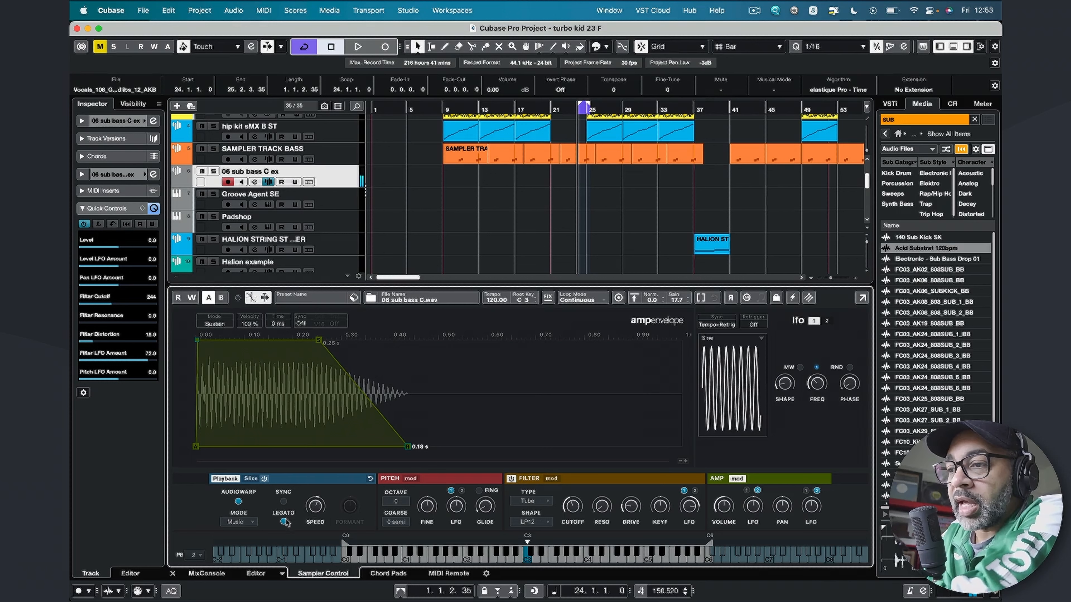
Step: Switch the sub bass sample's AudioWarp mode to Solo and raise Formant to about 71%
click(249, 523)
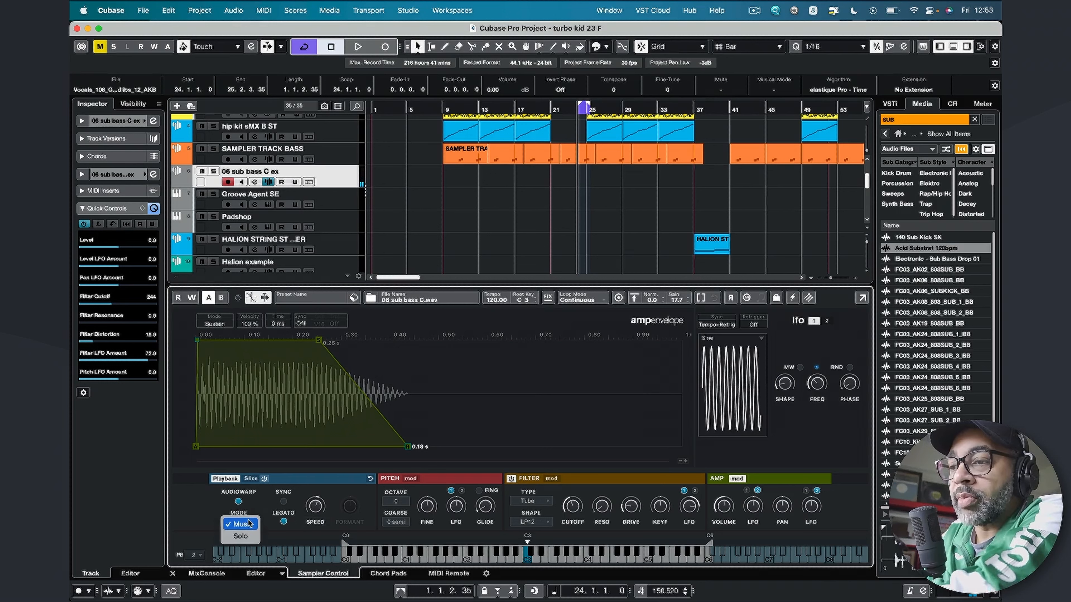
click(248, 535)
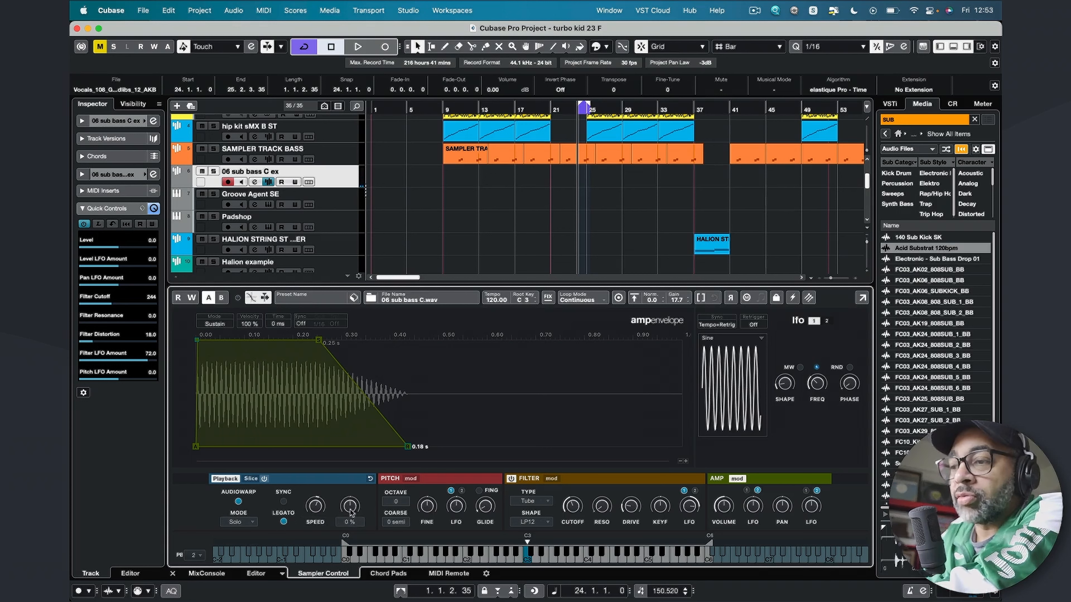
scroll(351, 510, up, 3)
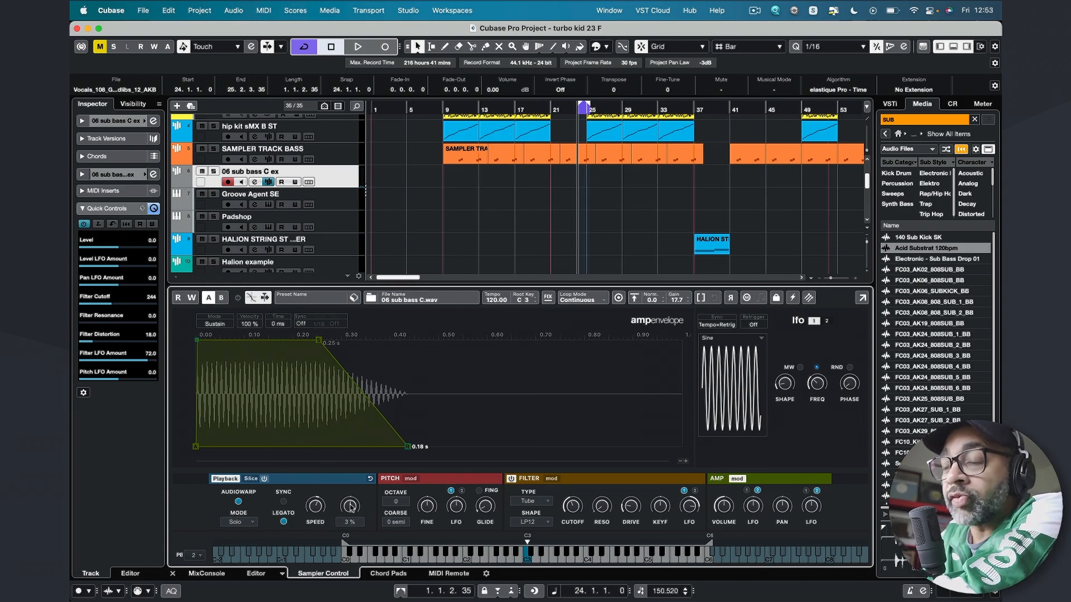
scroll(351, 507, up, 5)
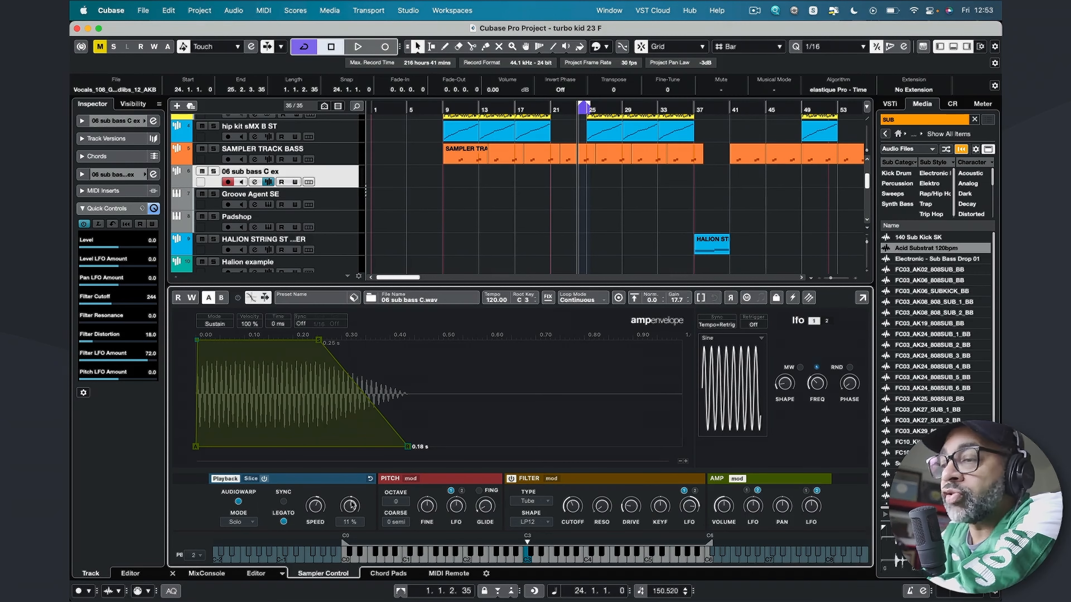
drag(352, 505, 355, 472)
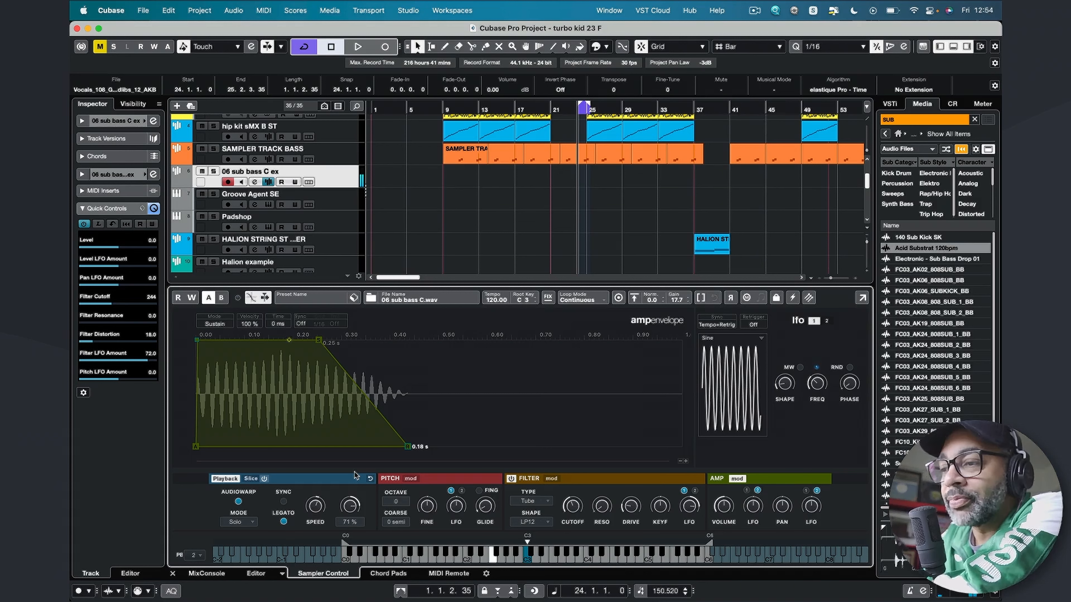
mouse_move(355, 472)
mouse_down()
mouse_move(351, 538)
mouse_move(355, 477)
mouse_up()
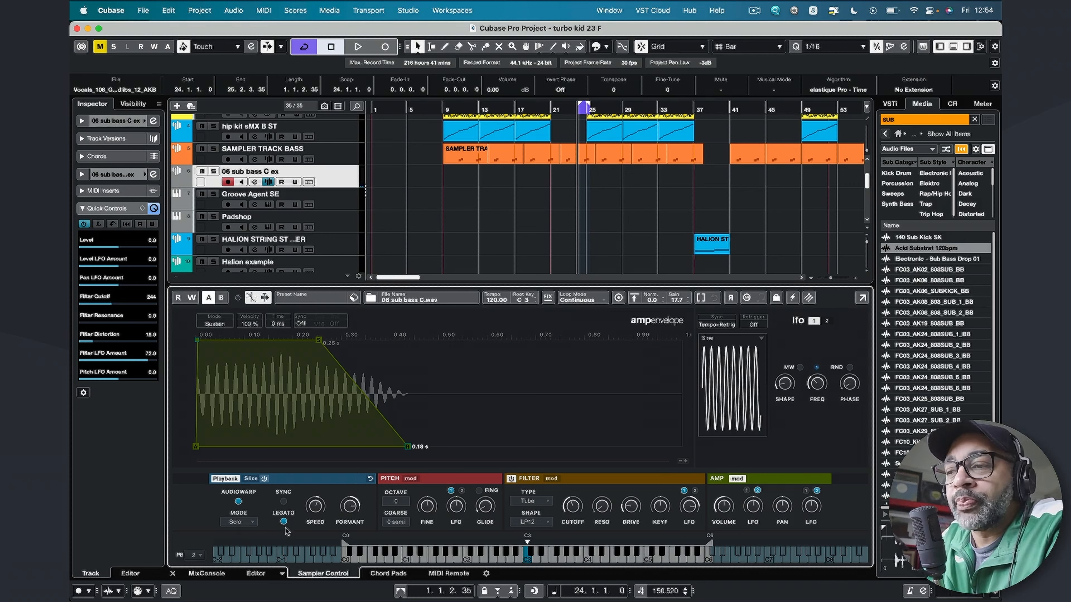
Step: Adjust the sub bass sample's playback speed and return its AudioWarp mode to Music
drag(316, 517, 319, 511)
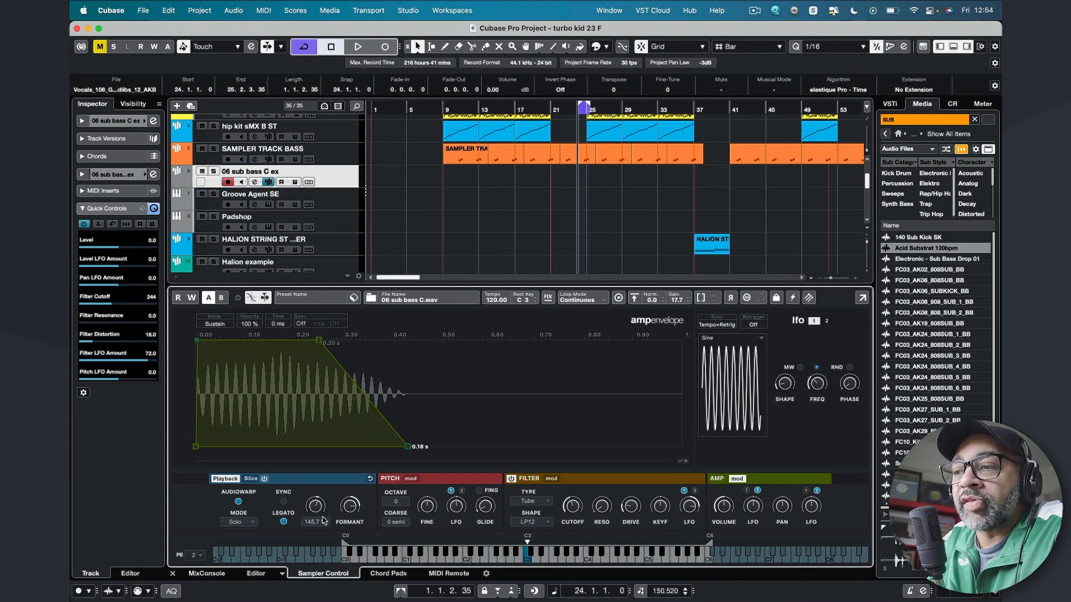
click(249, 523)
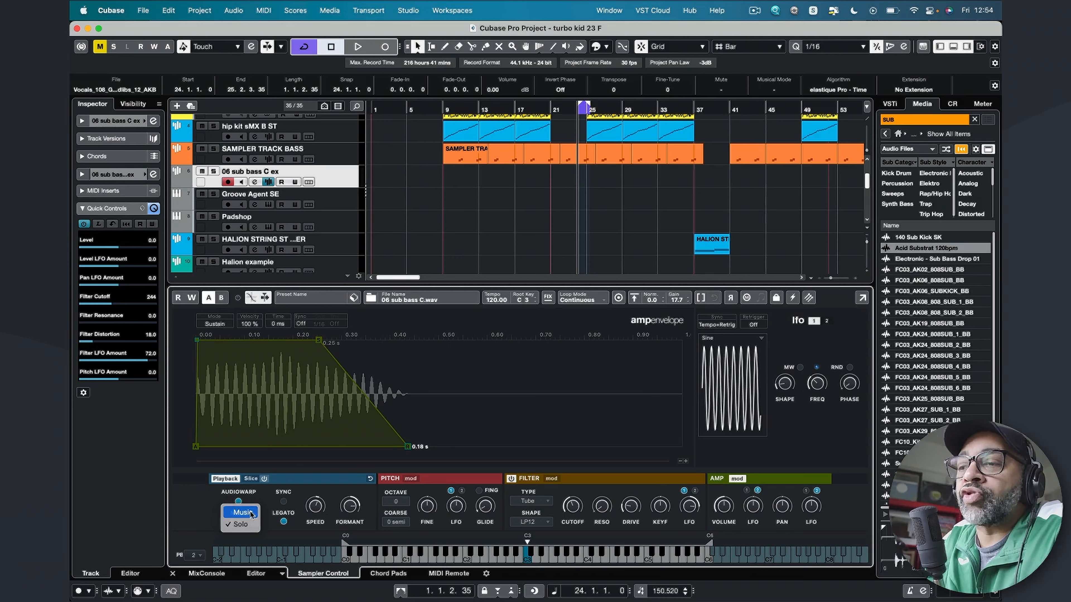
click(251, 513)
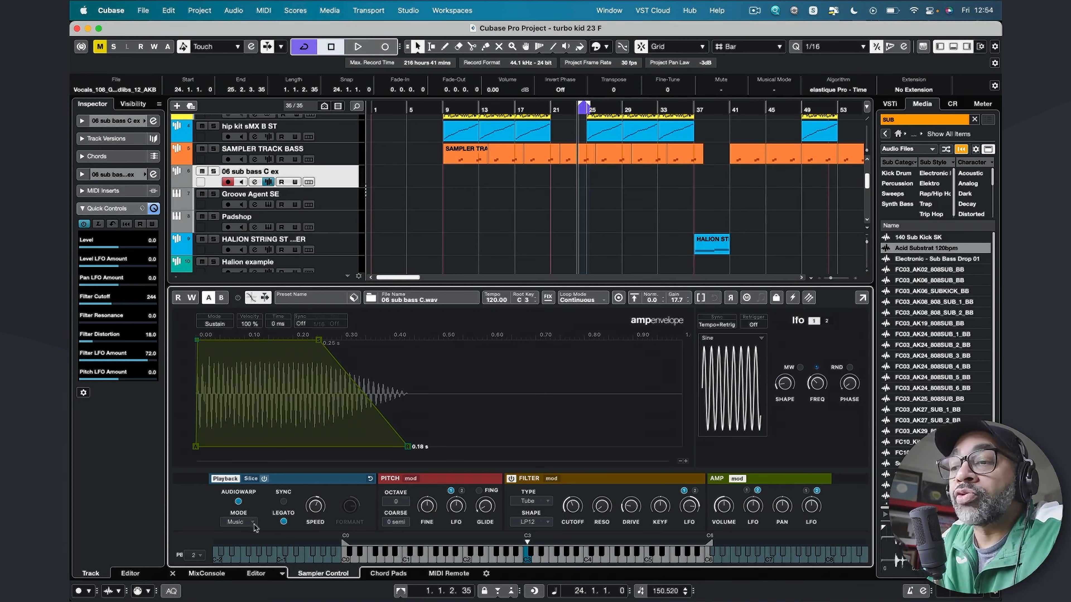
Step: Set the locators around the HALION STRING ST part, solo its track and audition it
click(342, 222)
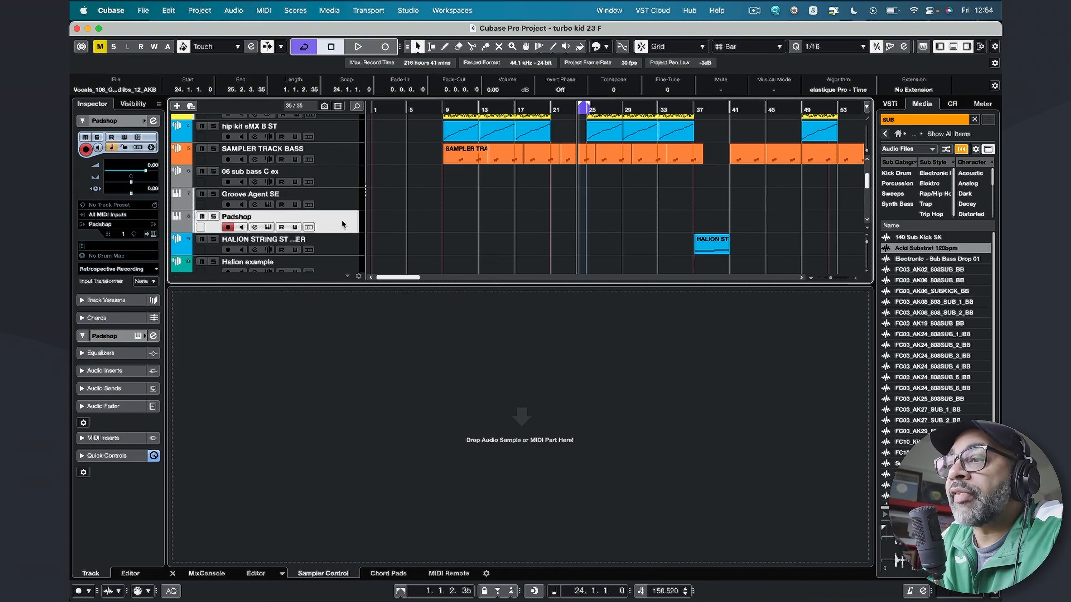
click(355, 248)
click(716, 243)
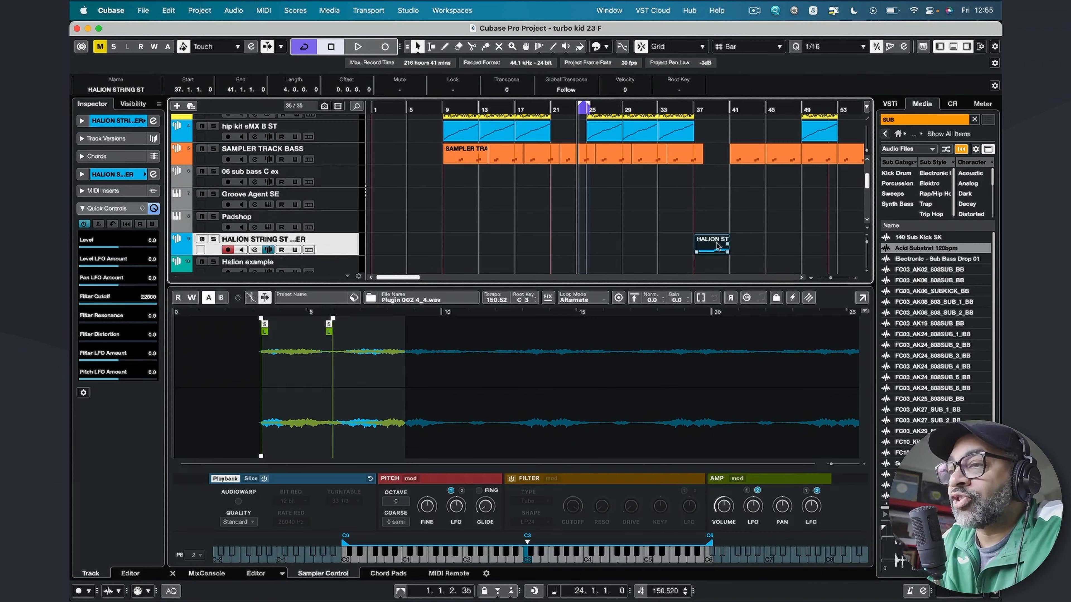
key(p)
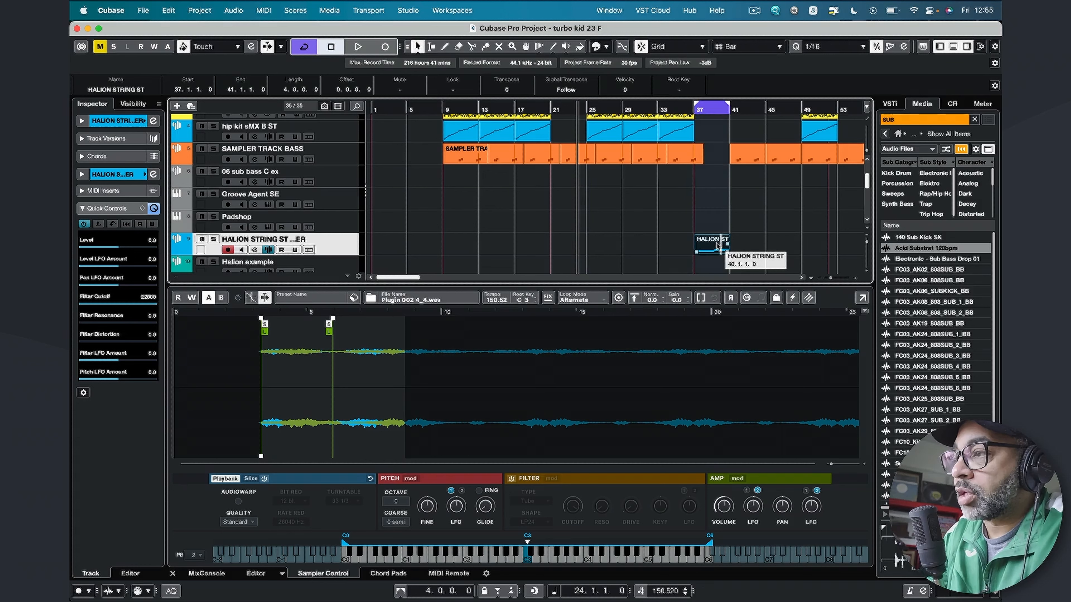
click(212, 239)
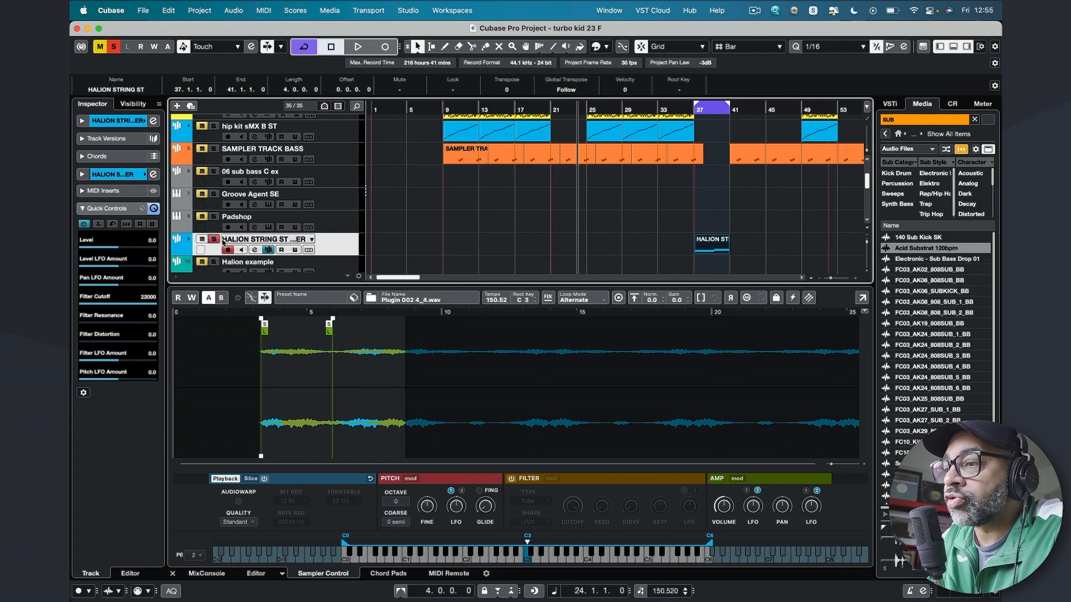
key(space)
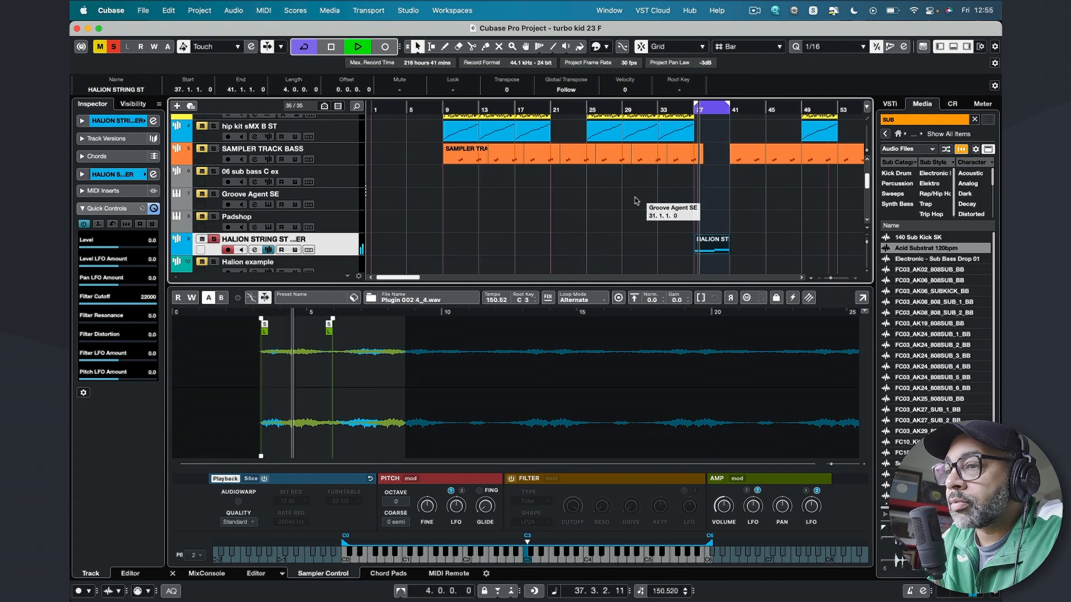
key(space)
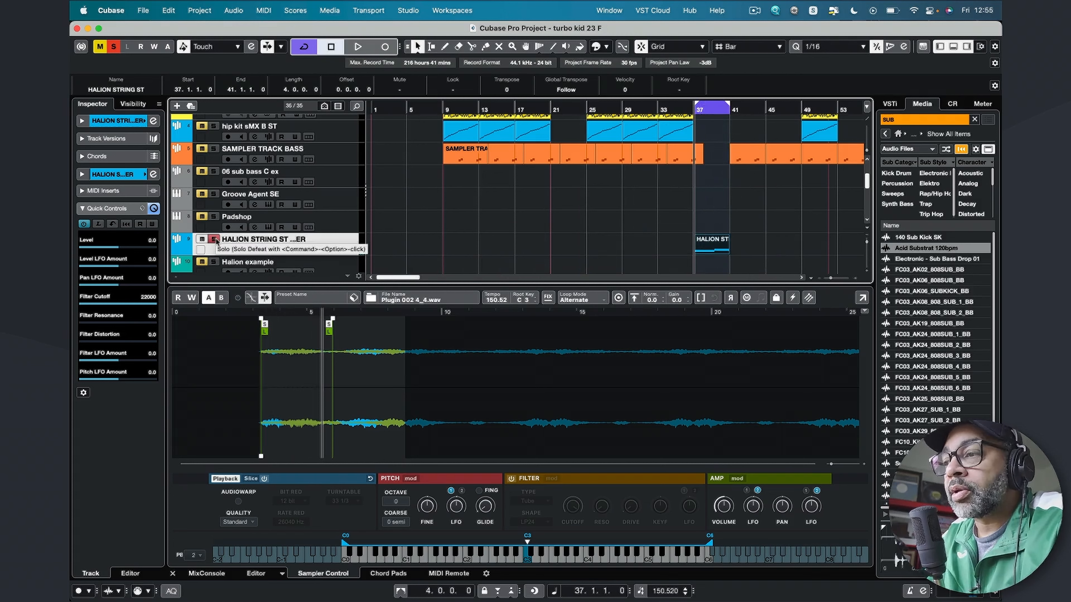
Step: Compare loop modes for the HALion string sample by switching to No Loop, Continuous and back to Alternate
click(579, 299)
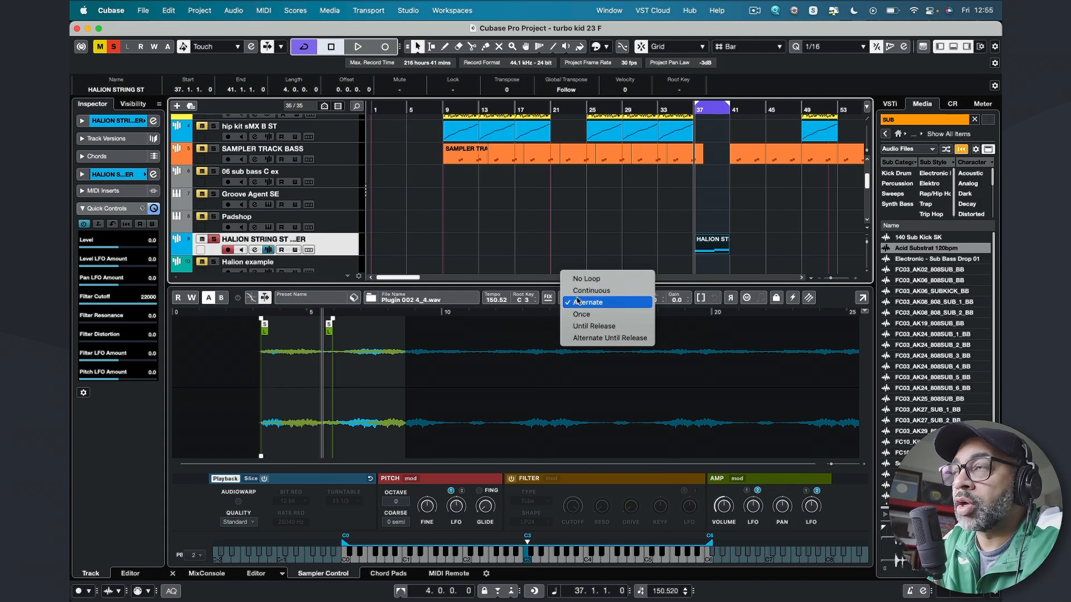
click(557, 295)
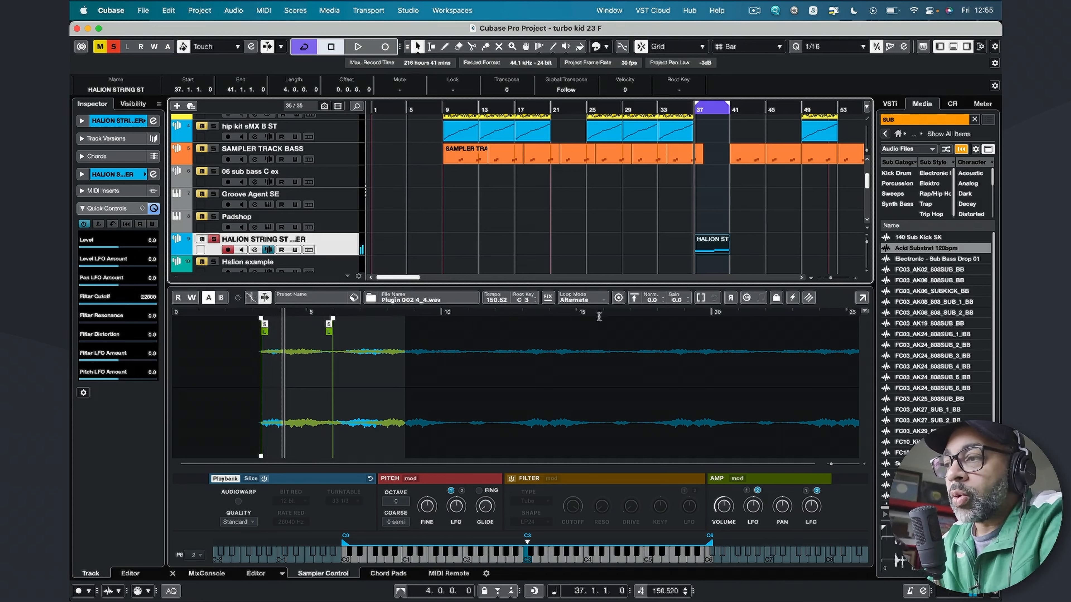
click(594, 301)
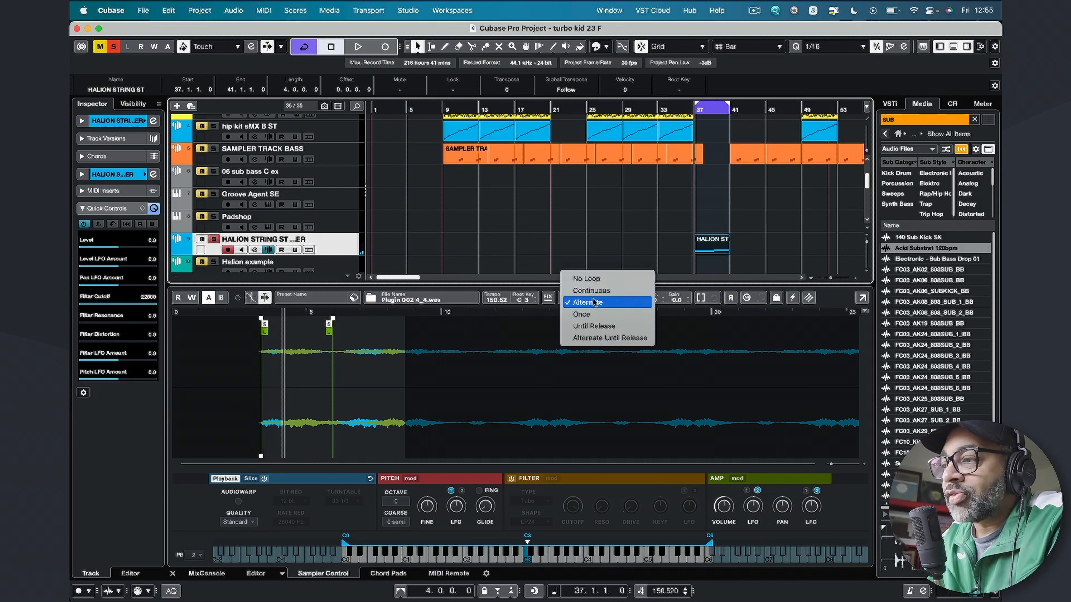
click(599, 282)
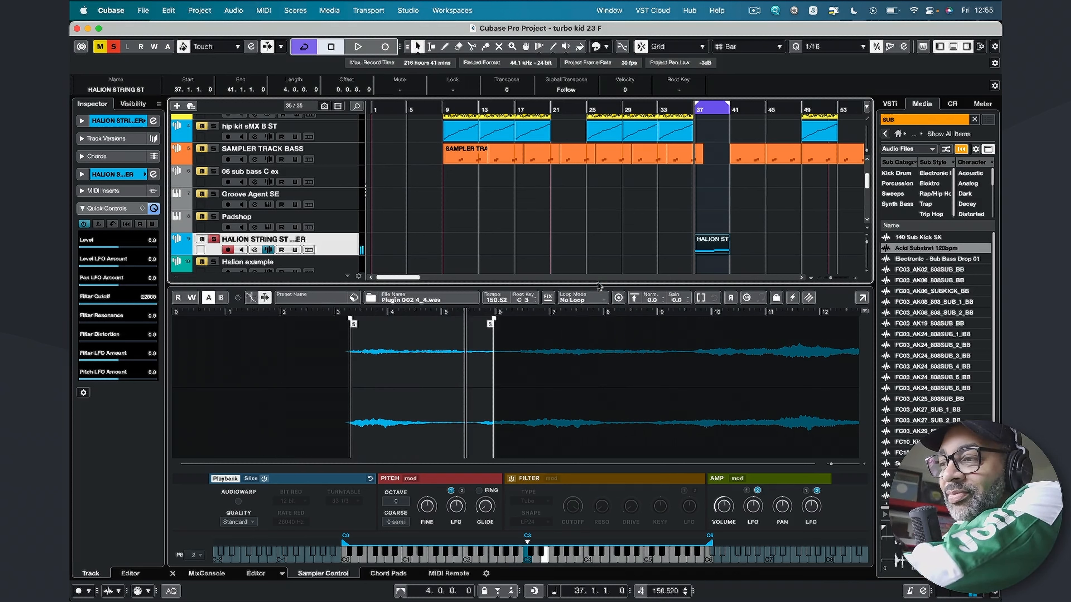
click(591, 300)
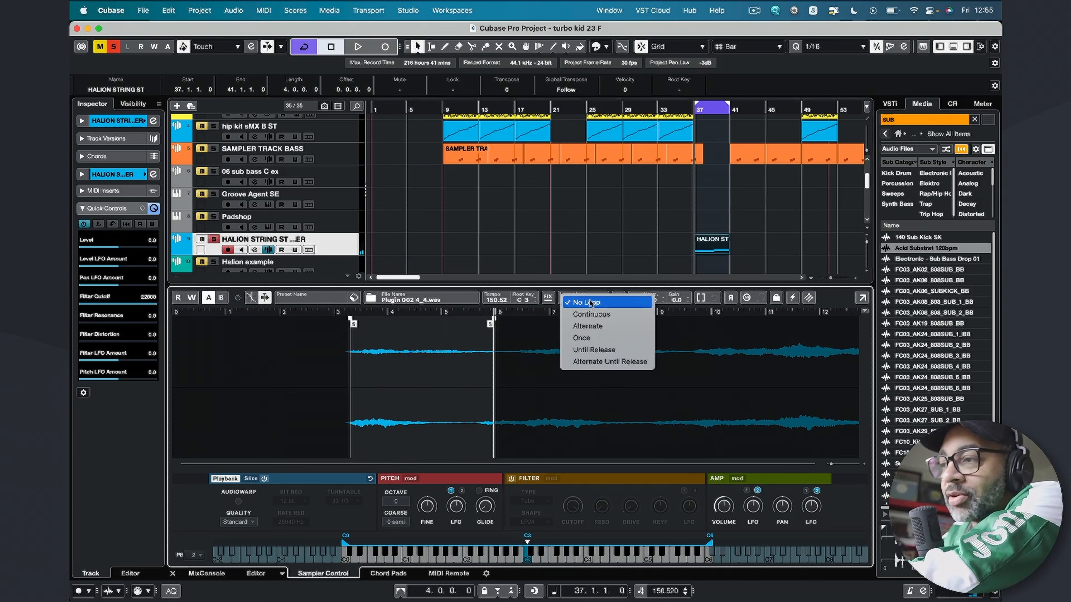
click(591, 314)
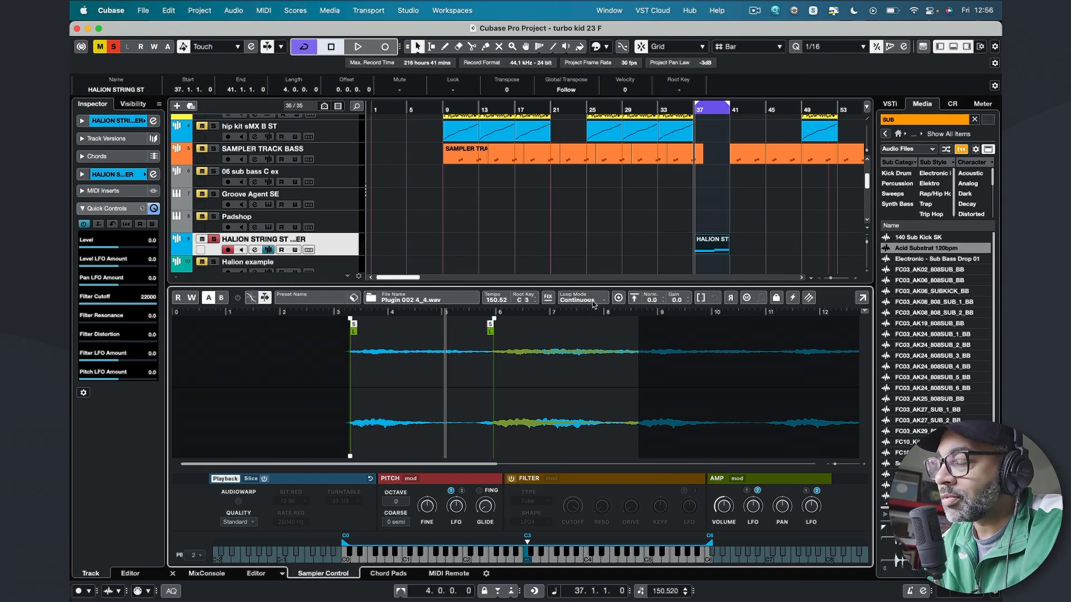
click(595, 300)
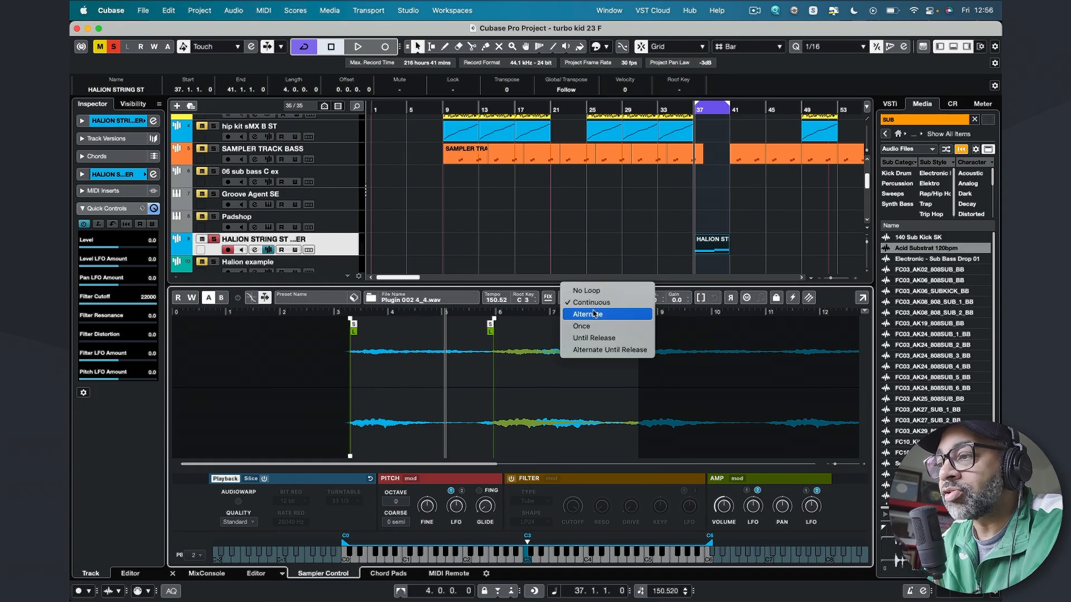
click(595, 313)
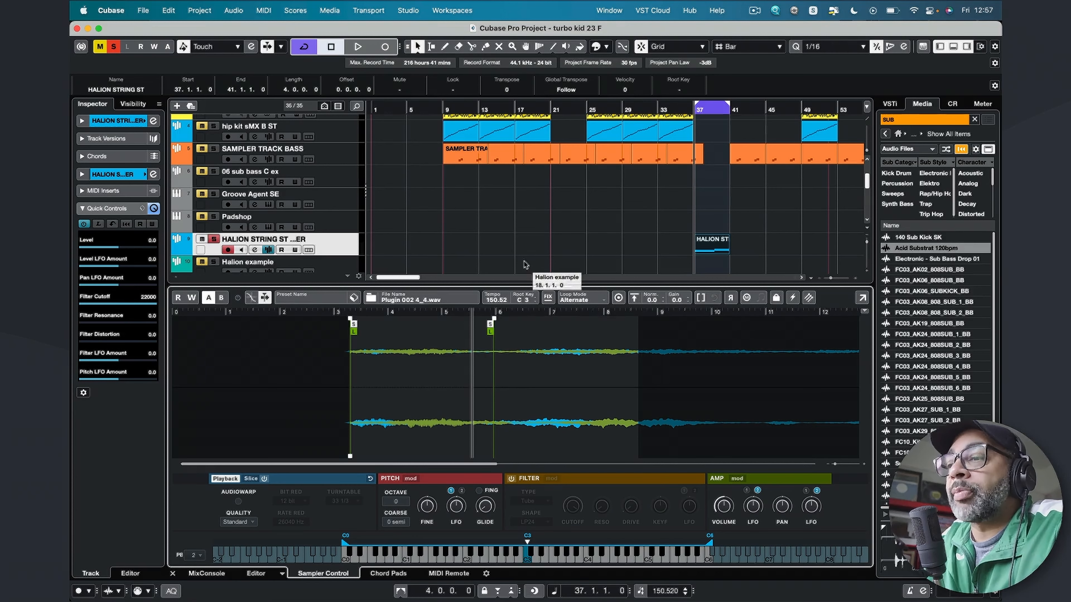
Step: Load the Alien Extraction track preset onto the HALion string sampler track
click(354, 298)
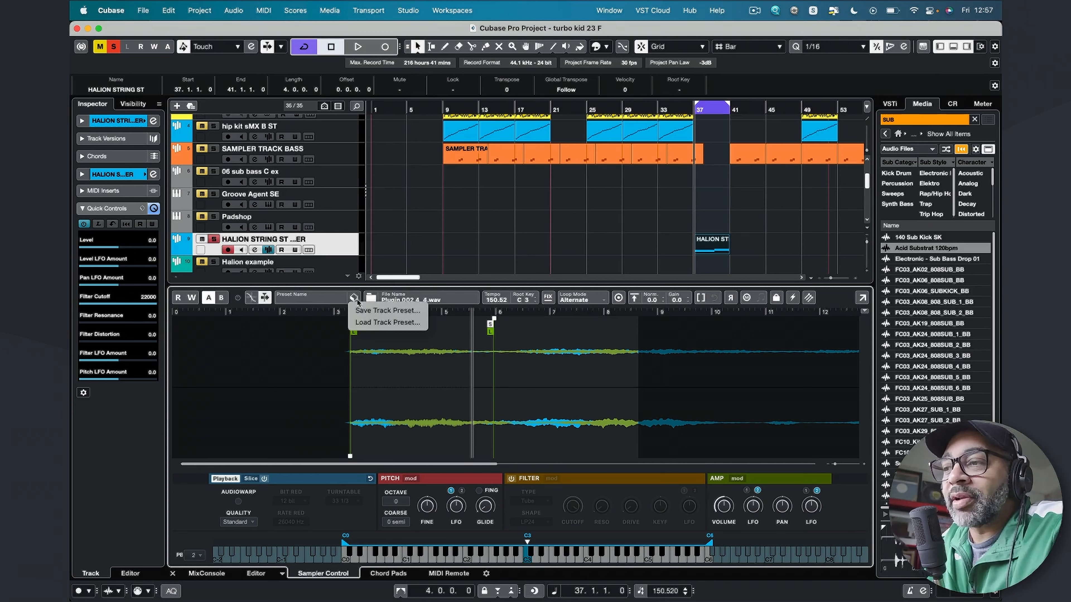
click(364, 324)
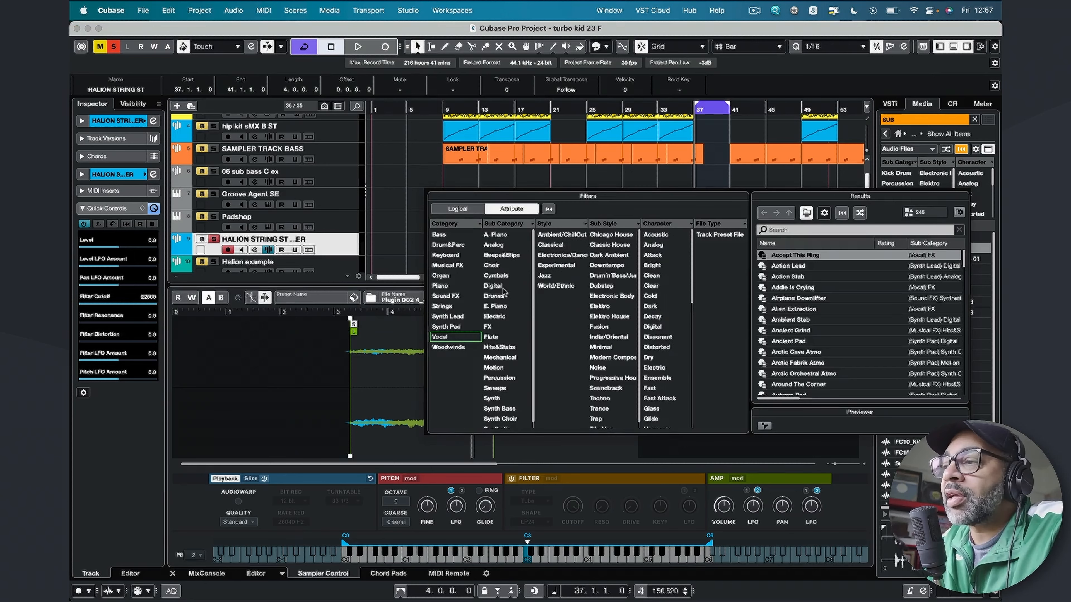
drag(641, 199, 542, 191)
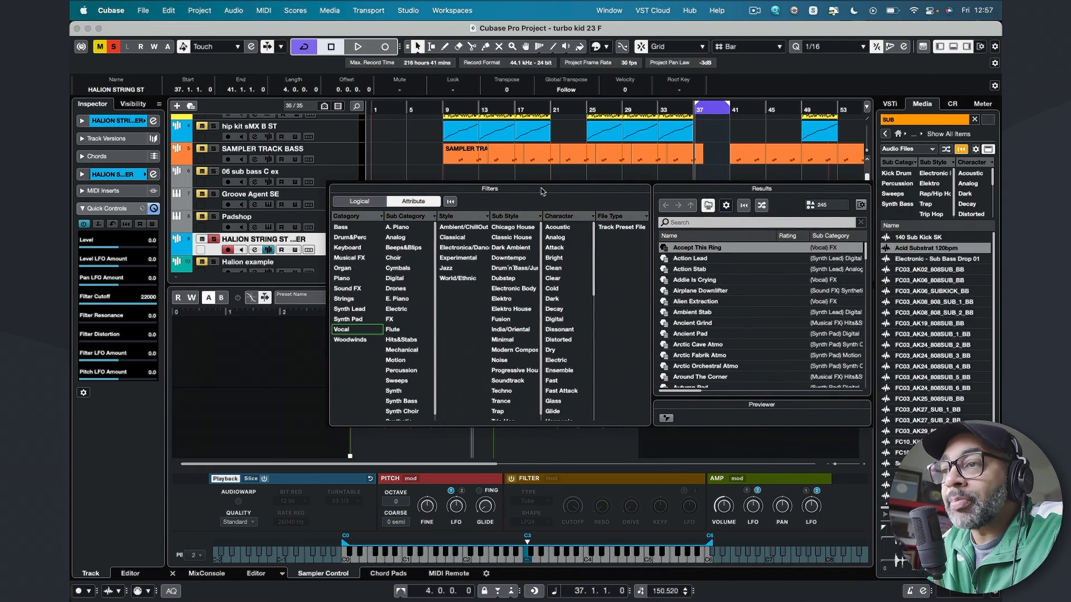
double_click(694, 303)
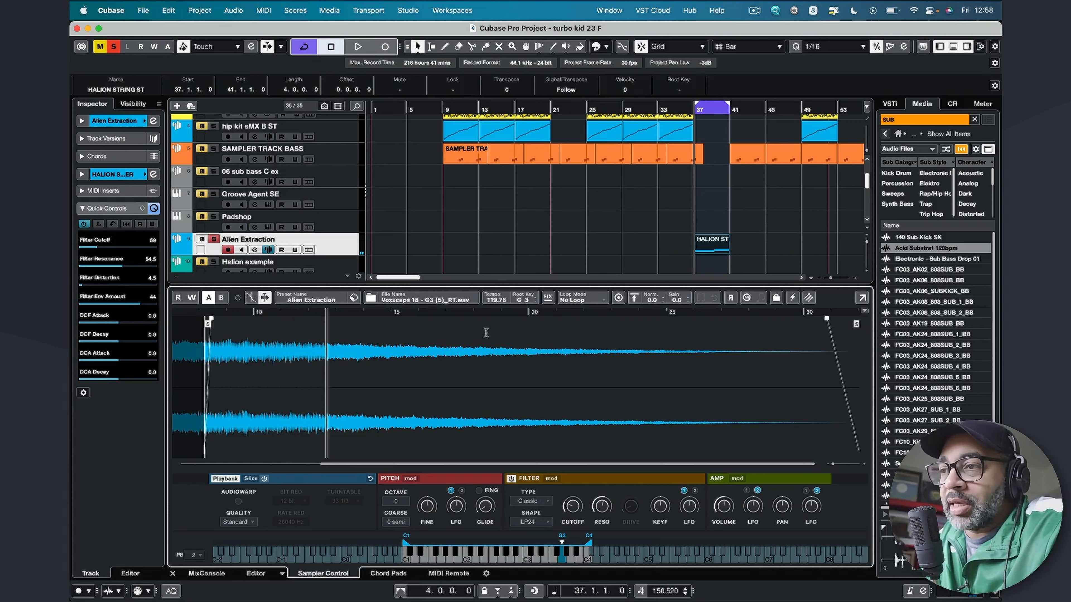
Step: Open the Alien Extraction channel settings, inspect the DaTube, Octaver, Bitcrusher and RoomWorks SE inserts, and bypass and re-enable all inserts
click(255, 251)
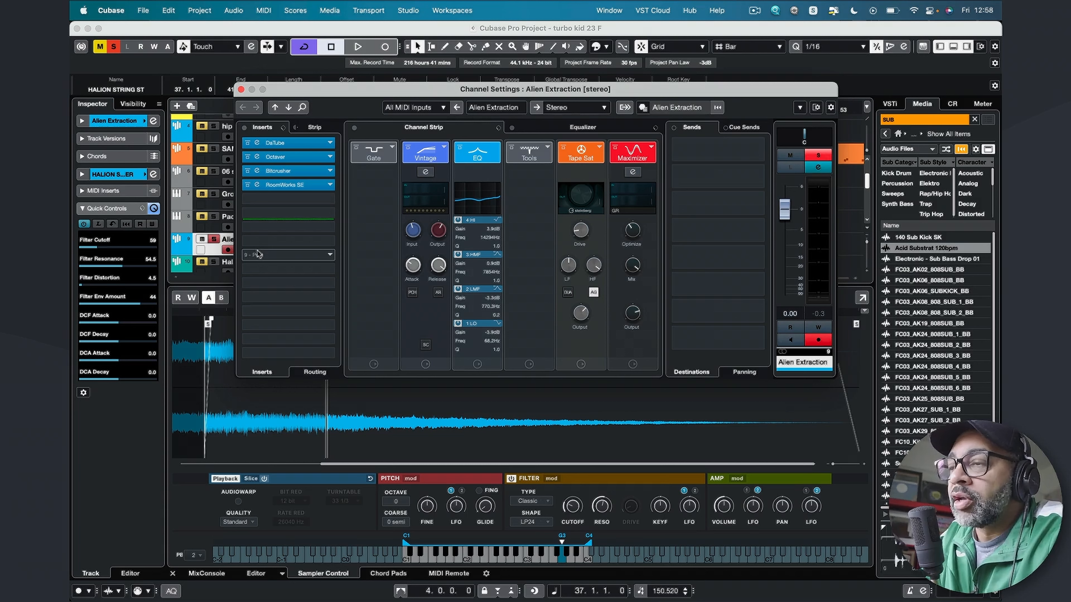
mouse_move(258, 254)
mouse_down()
mouse_move(264, 188)
mouse_move(266, 235)
mouse_up()
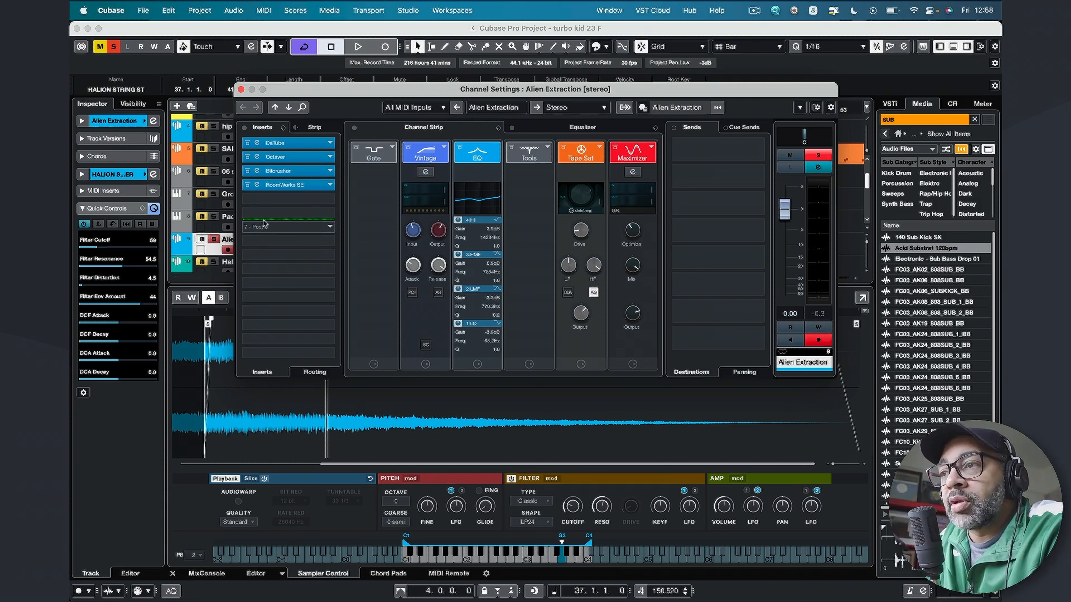
click(257, 143)
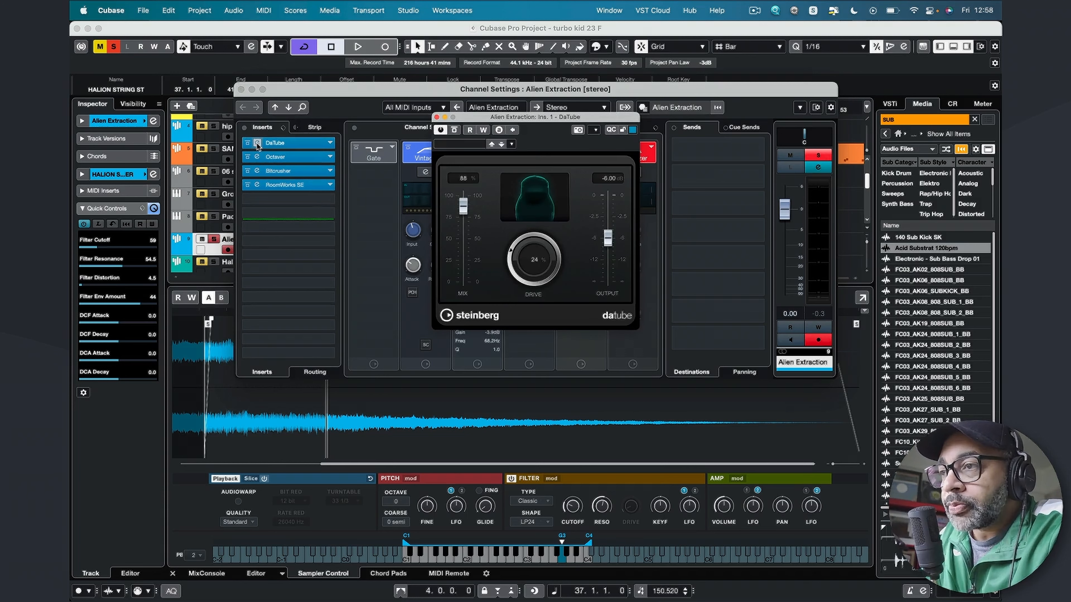
click(257, 157)
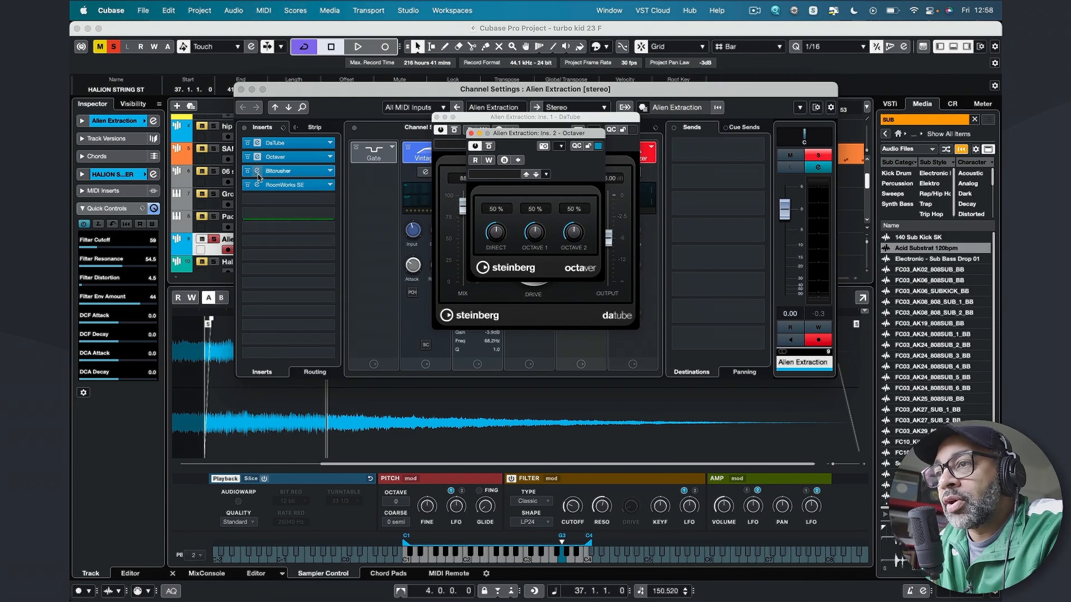
click(258, 171)
click(258, 186)
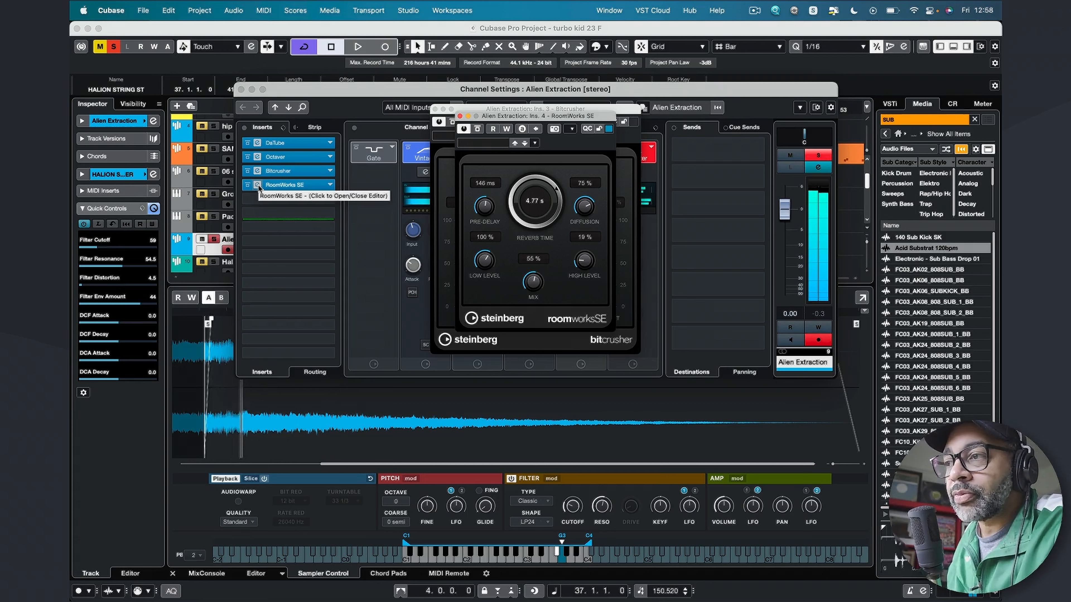
click(245, 129)
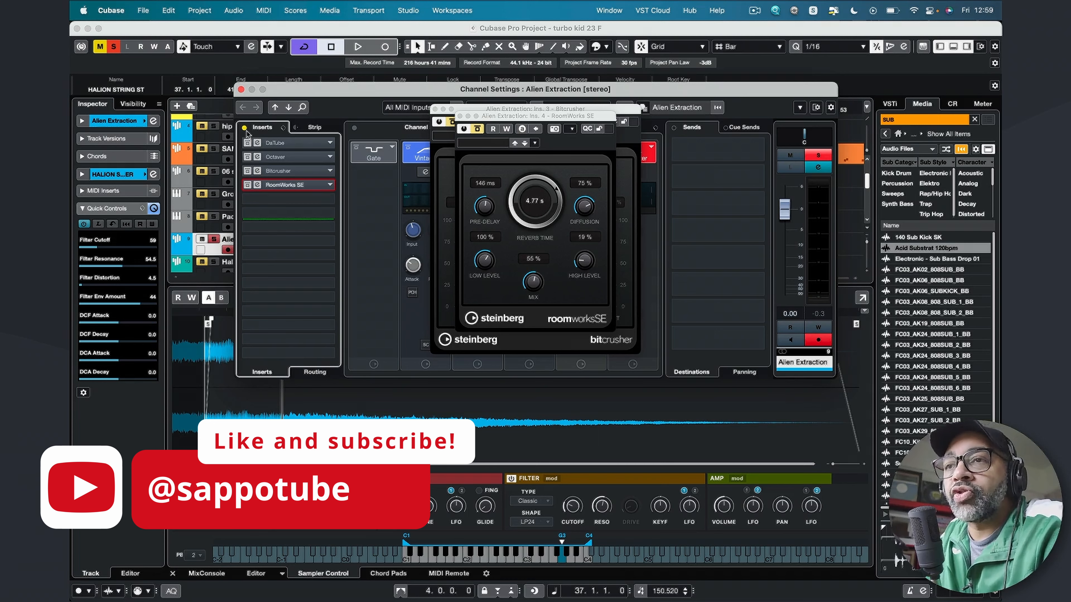
click(246, 130)
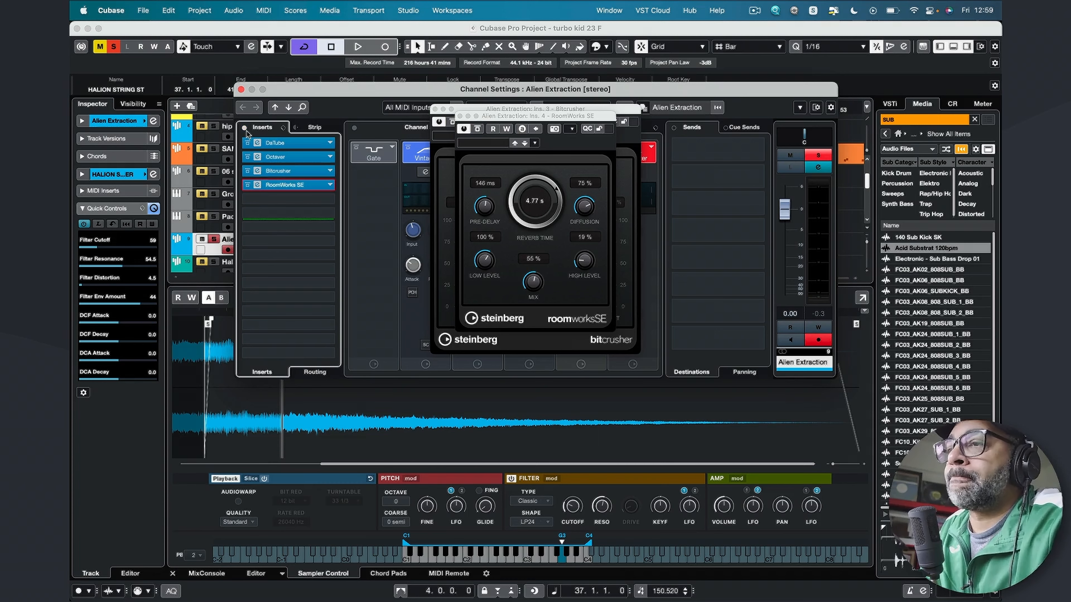